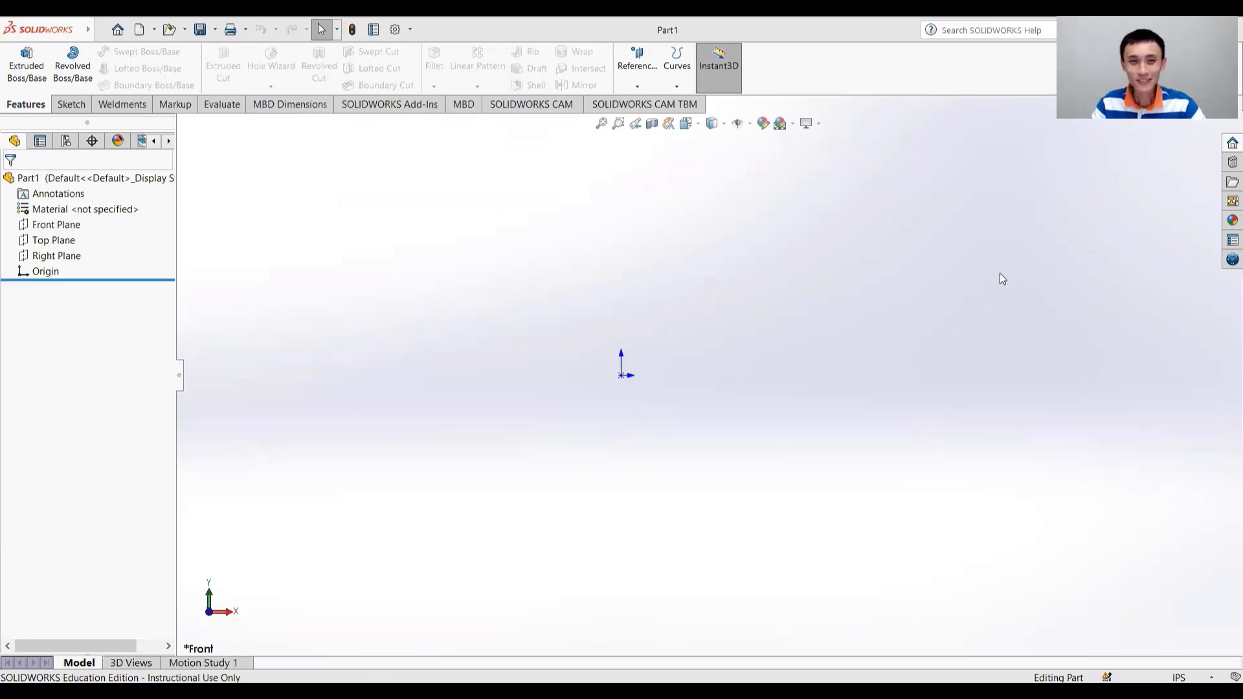
Step: Add in Toolbox from the Design Library and keep the document units at IPS (inch, pound, second)
left_click(1230, 163)
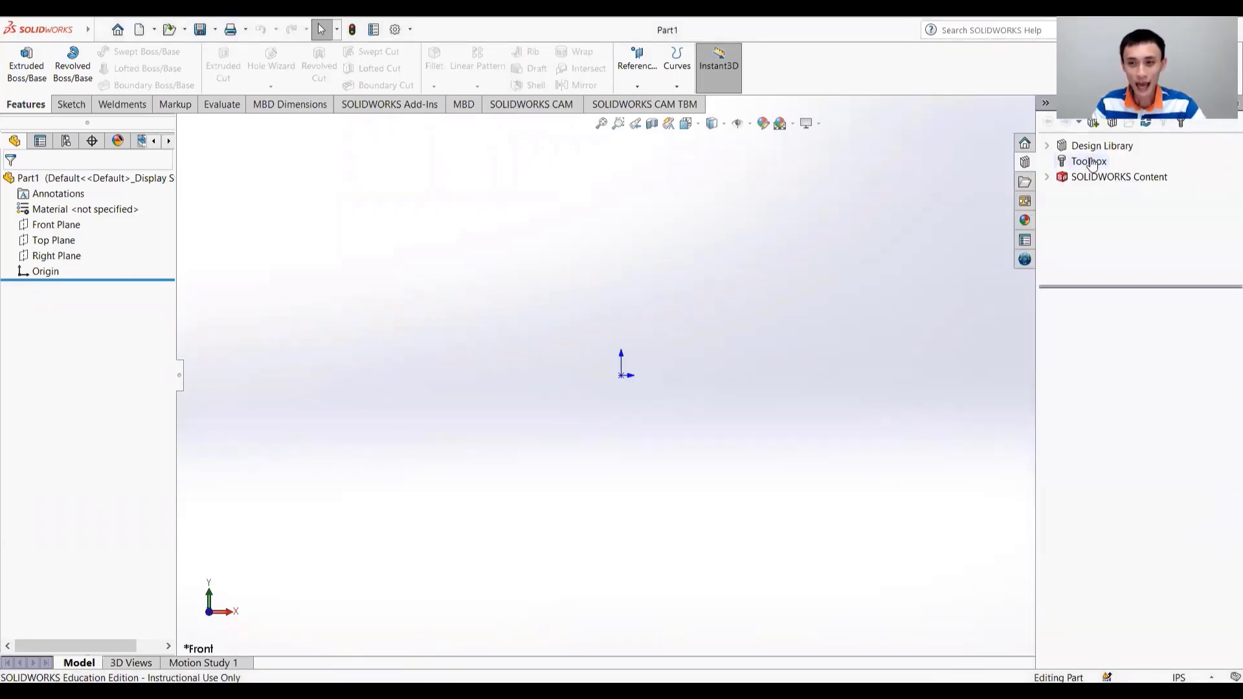
left_click(1090, 162)
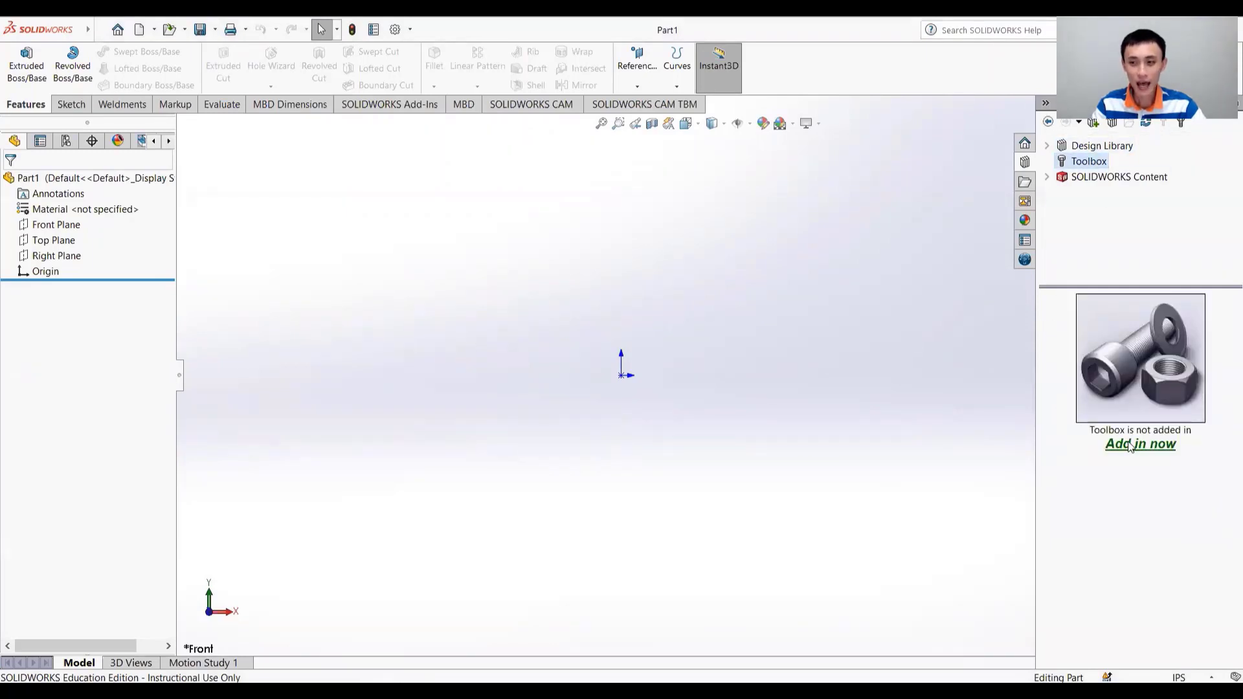
left_click(1130, 445)
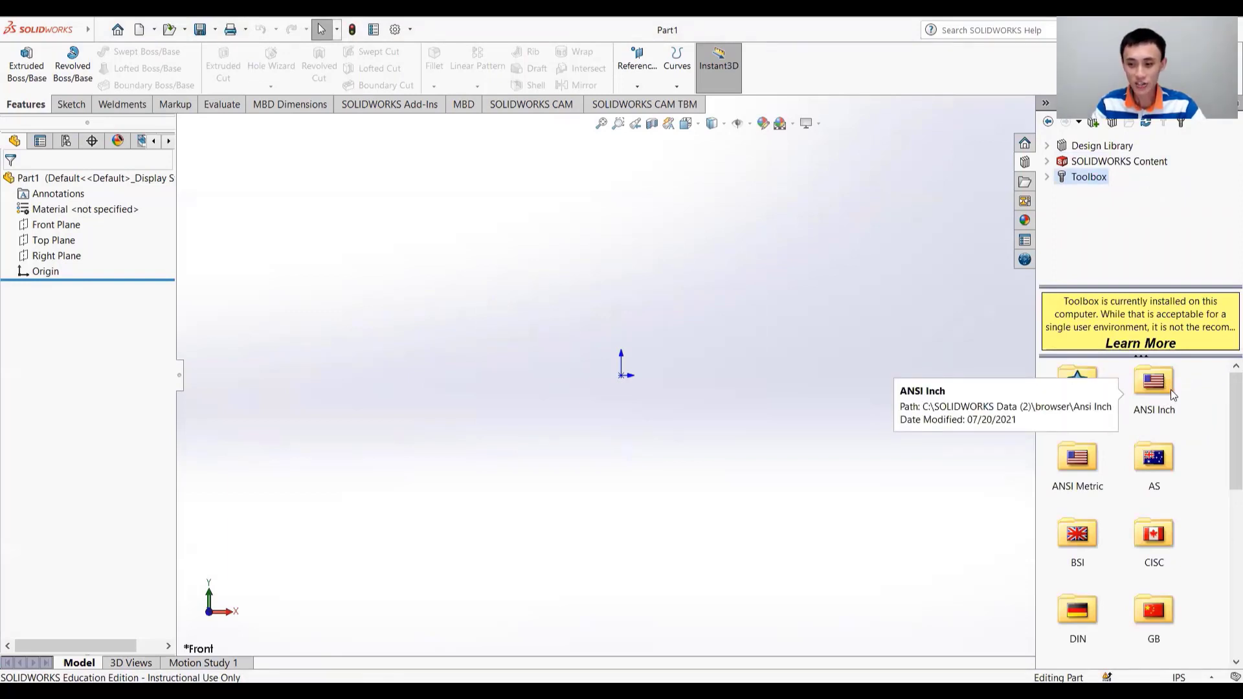
left_click(1199, 678)
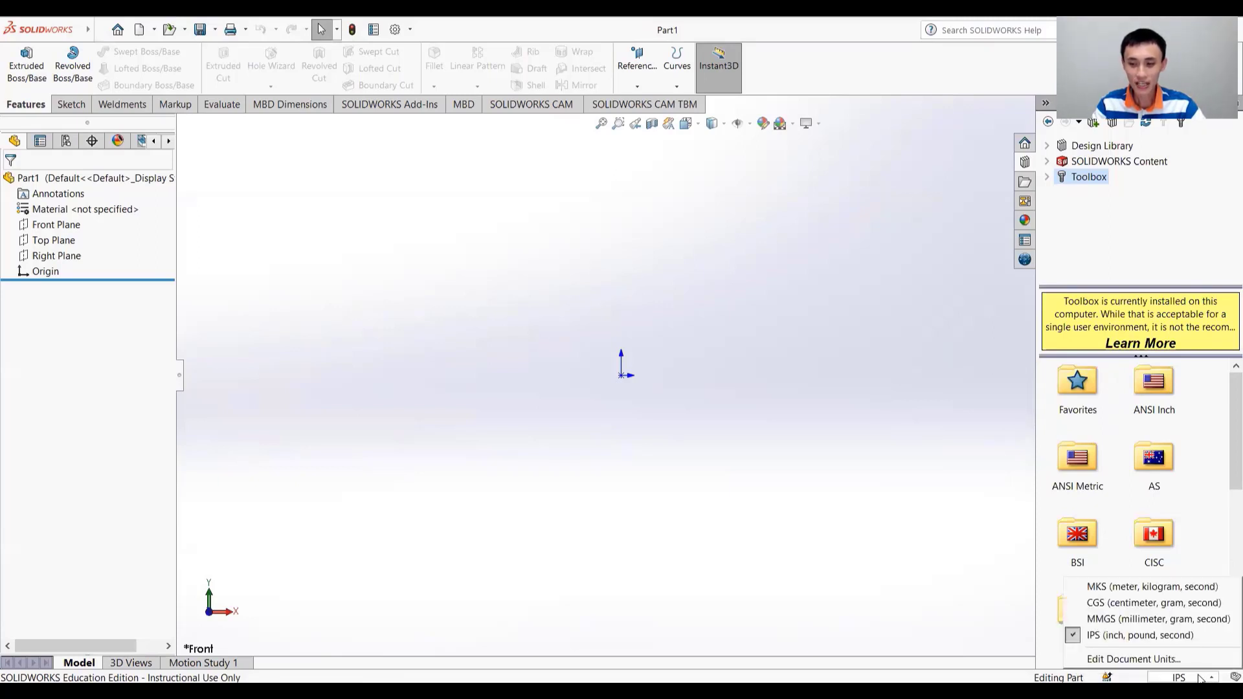
left_click(1152, 637)
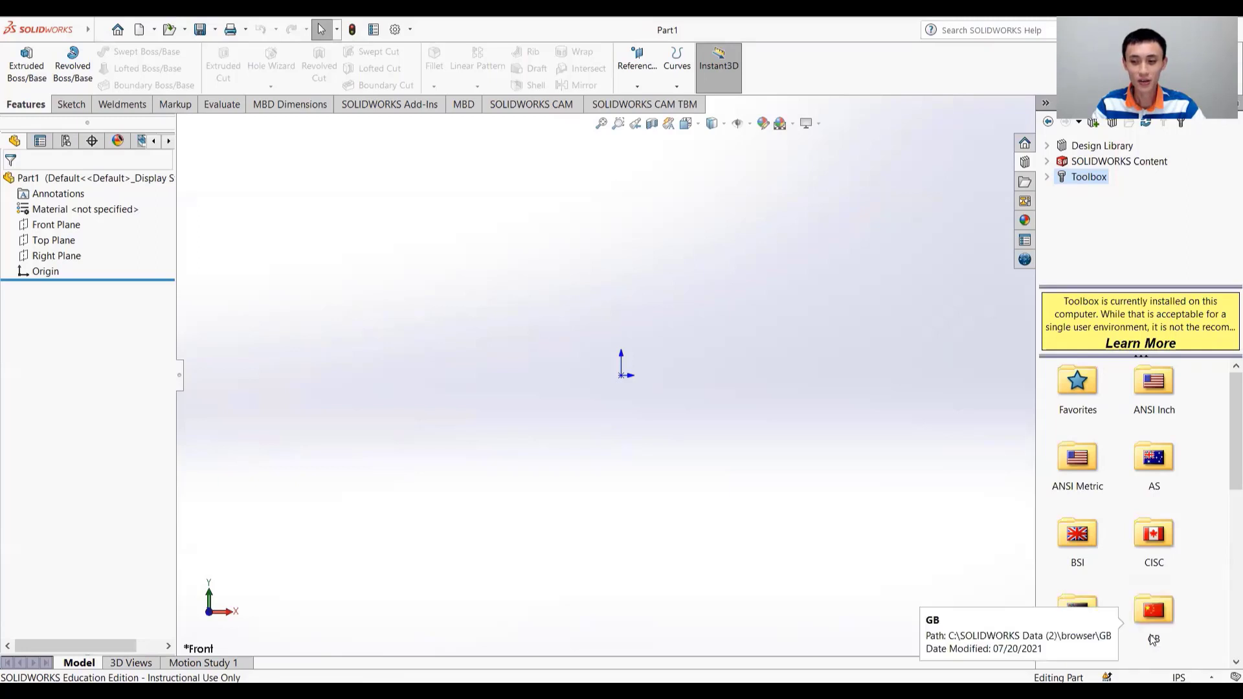
Step: Browse Toolbox to the ANSI Inch, Power Transmission, Gears folder
left_click(1153, 383)
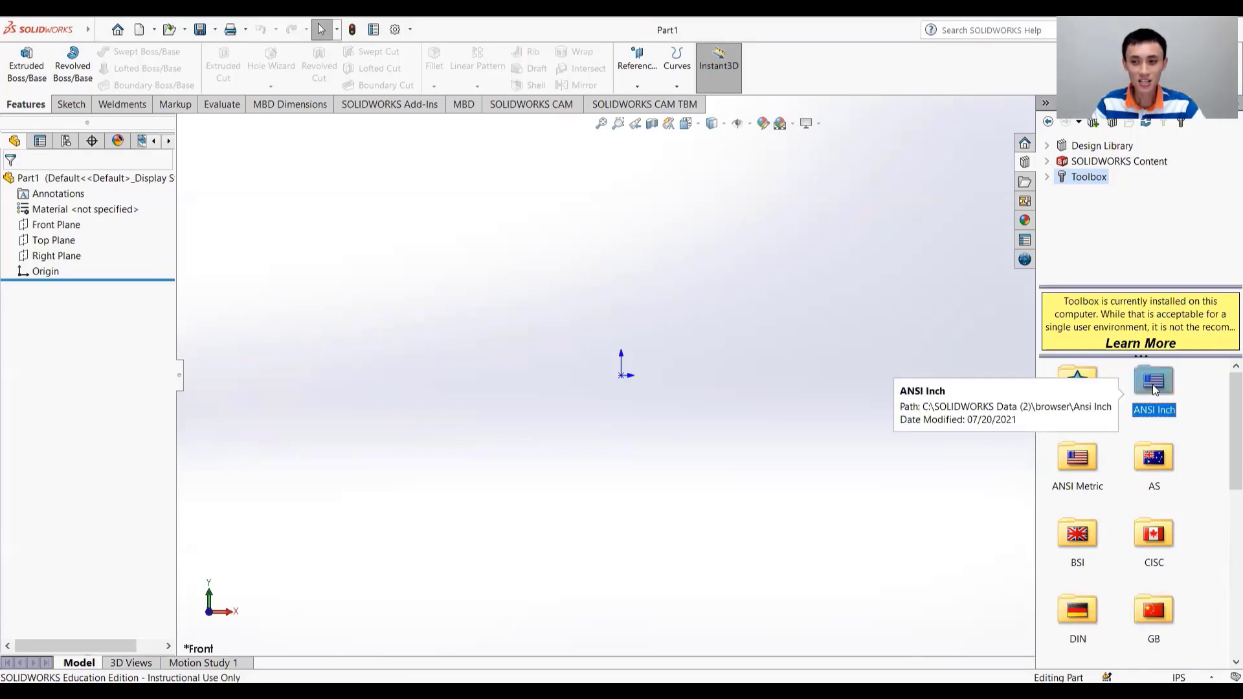
double_click(1153, 383)
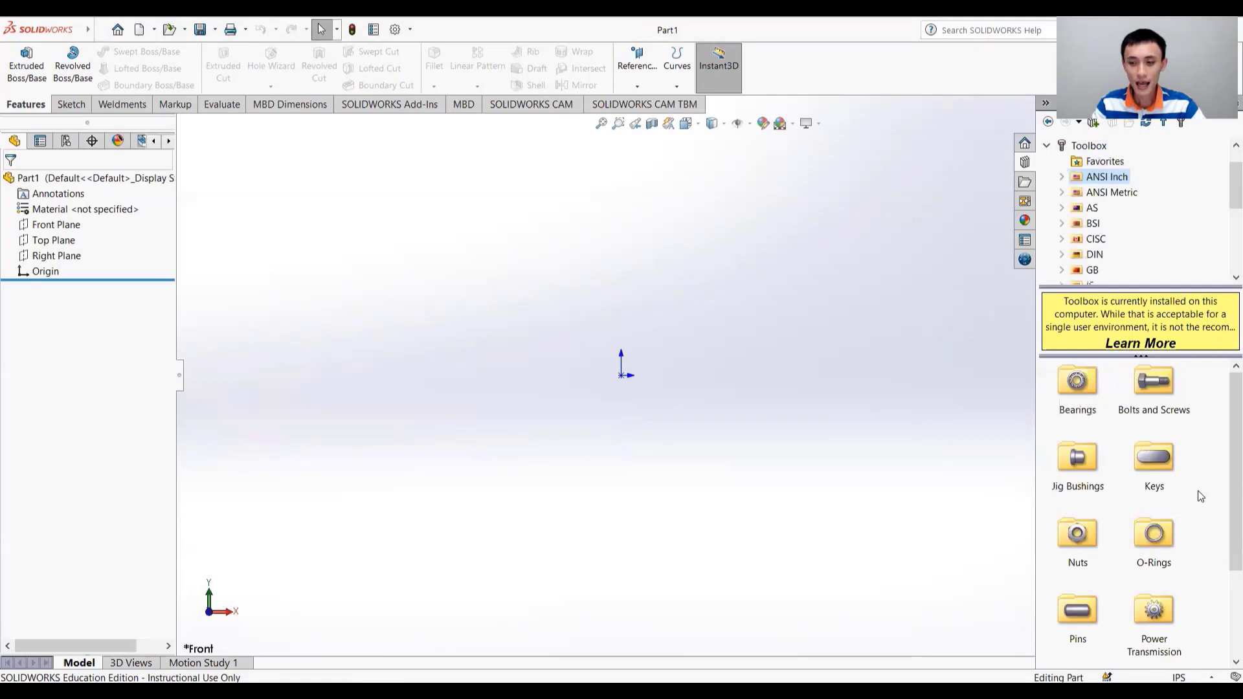
scroll(1201, 498, "down", 2)
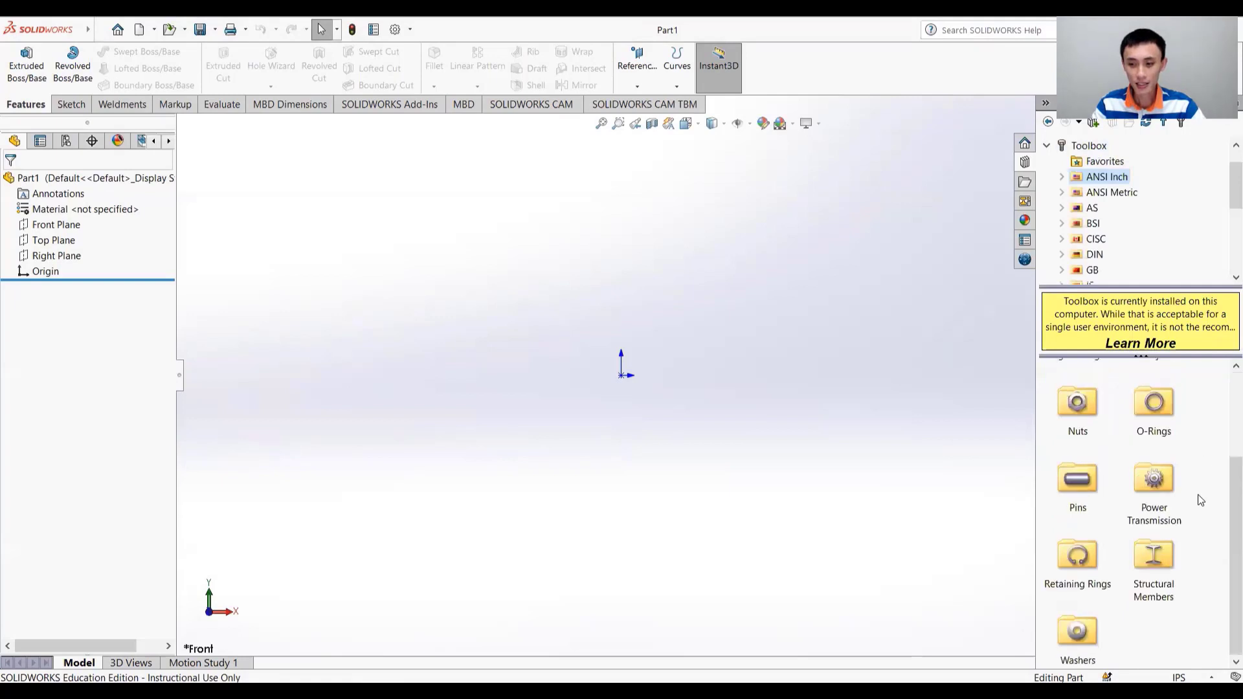
double_click(1156, 479)
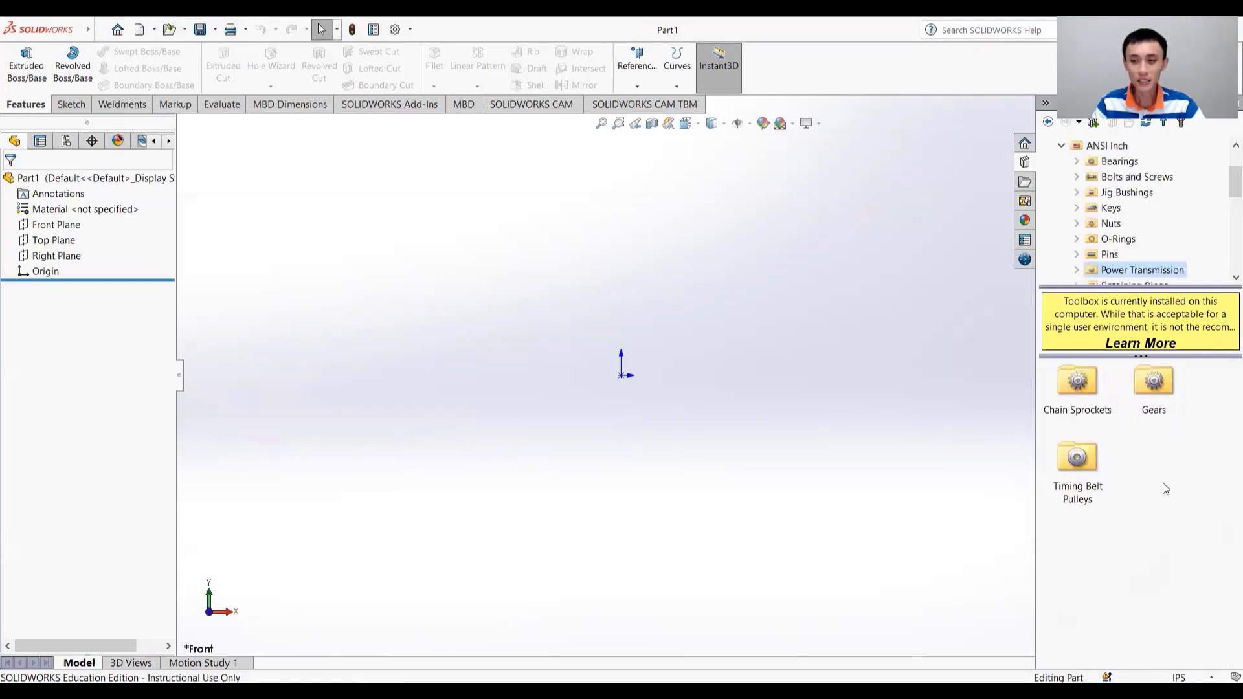
double_click(1156, 384)
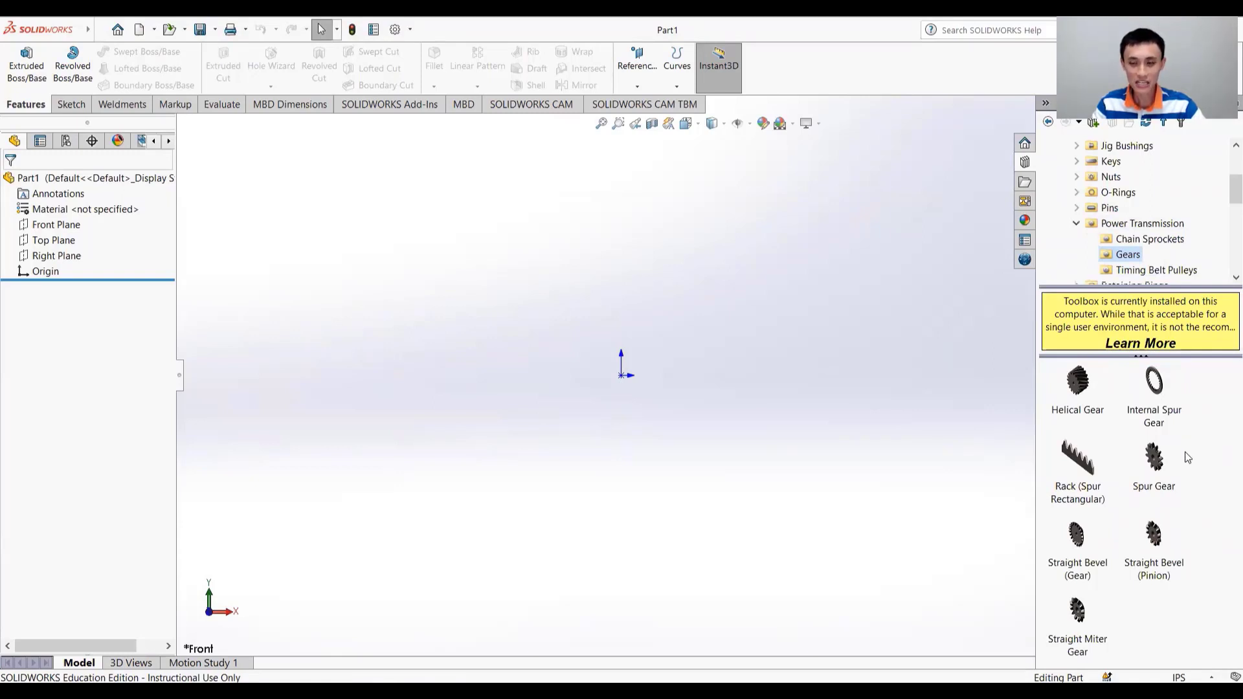
Step: Create a part from the Toolbox Spur Gear component
mouse_move(1156, 470)
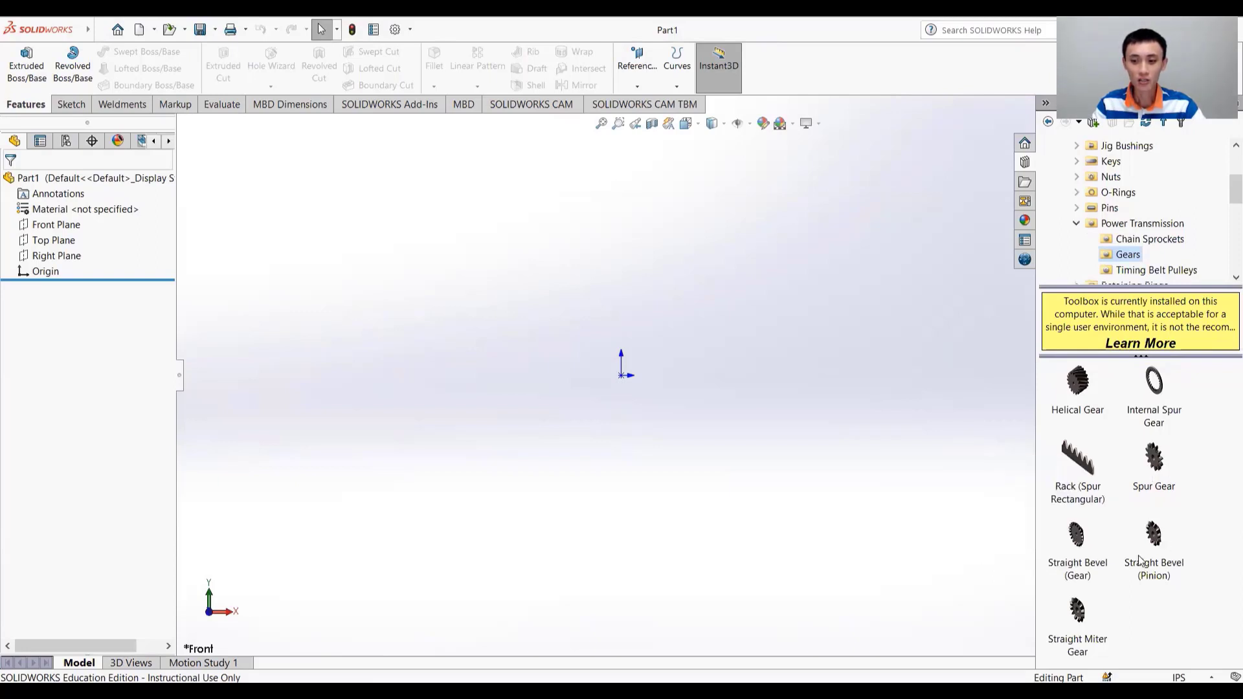
left_click(1156, 463)
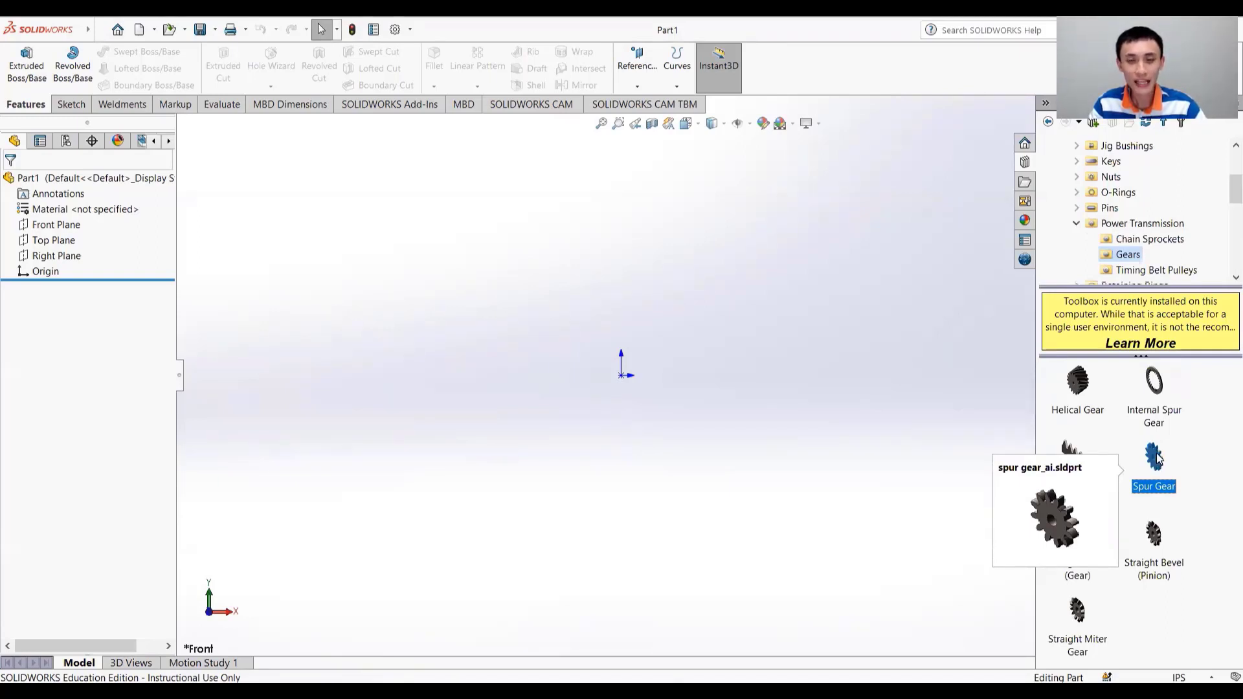
right_click(1155, 458)
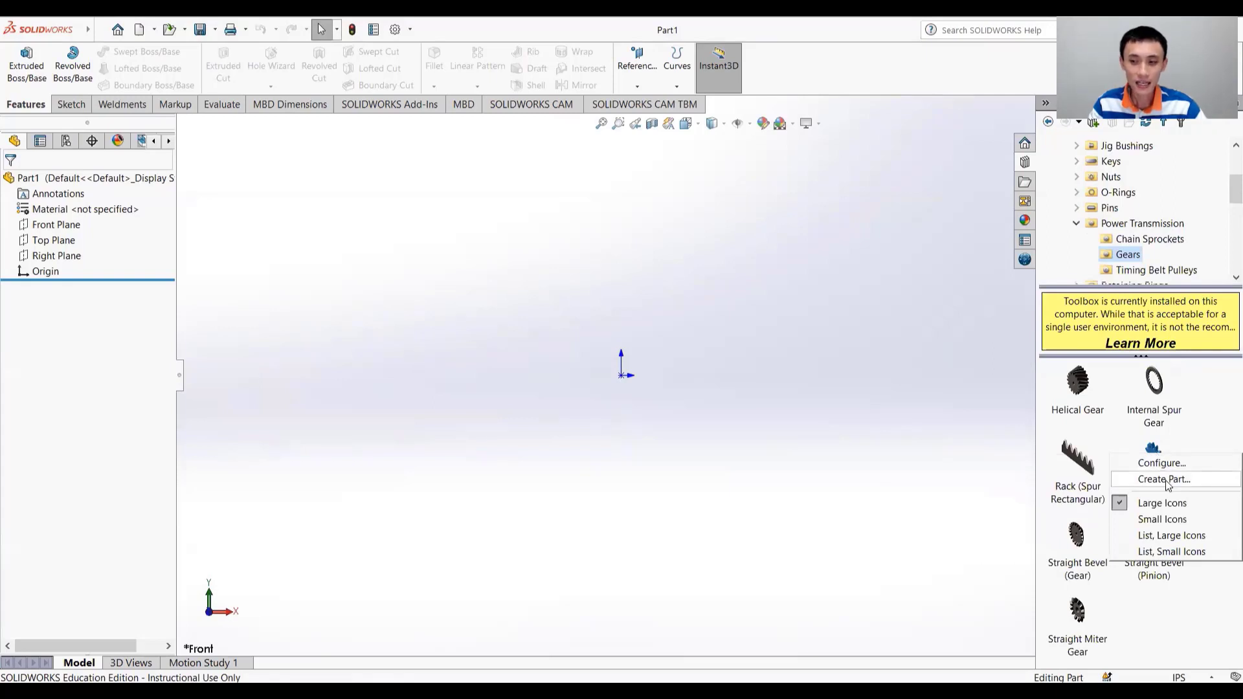
left_click(1164, 480)
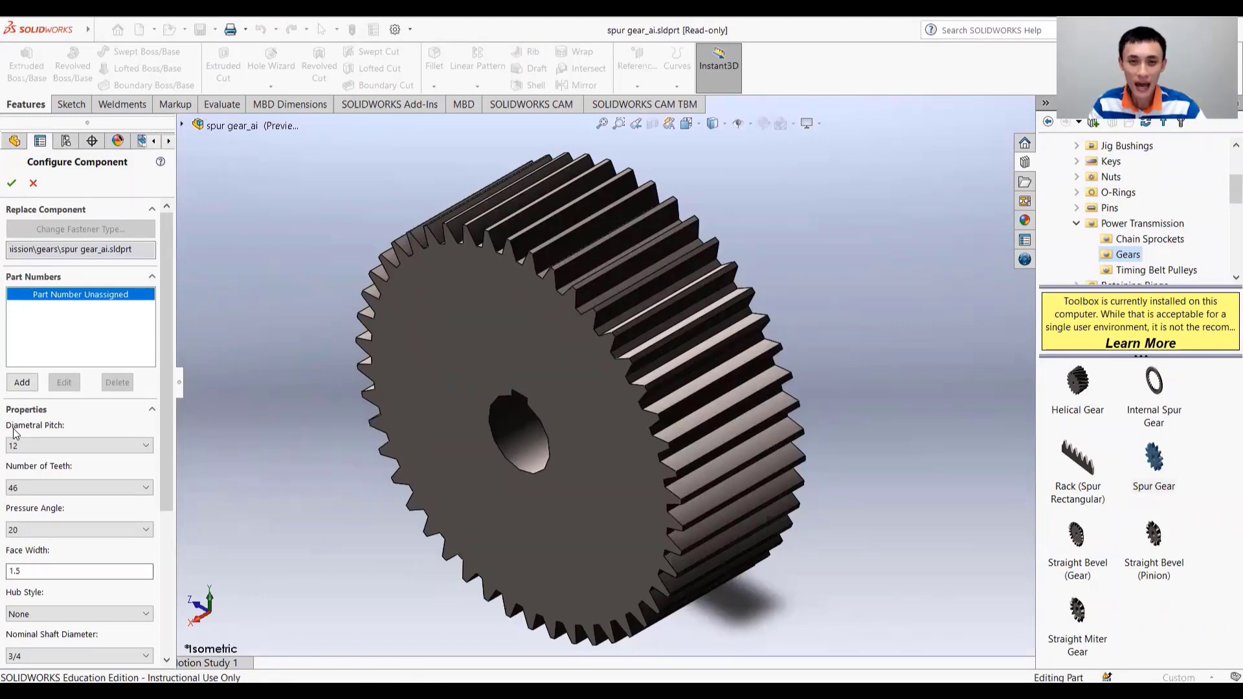
Step: Keep the spur gear's diametral pitch at 12 and set its number of teeth to 38
left_click(92, 445)
left_click(92, 445)
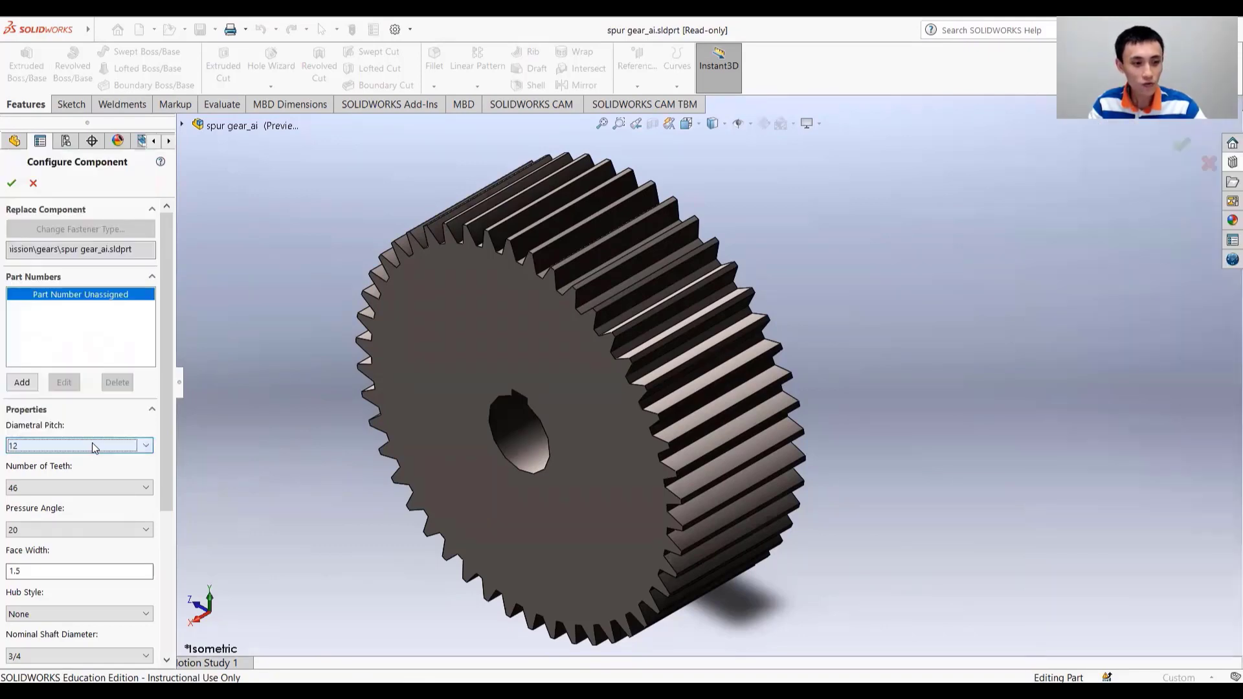
left_click(79, 488)
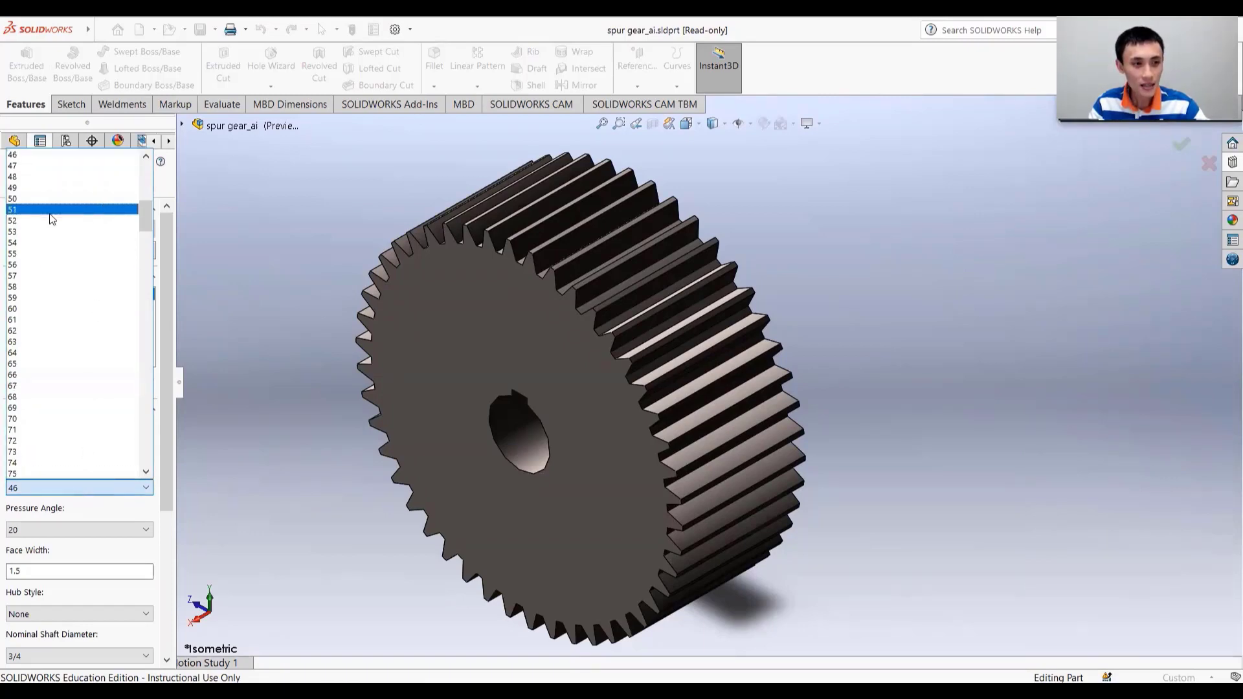
scroll(38, 250, "up", 3)
left_click(36, 166)
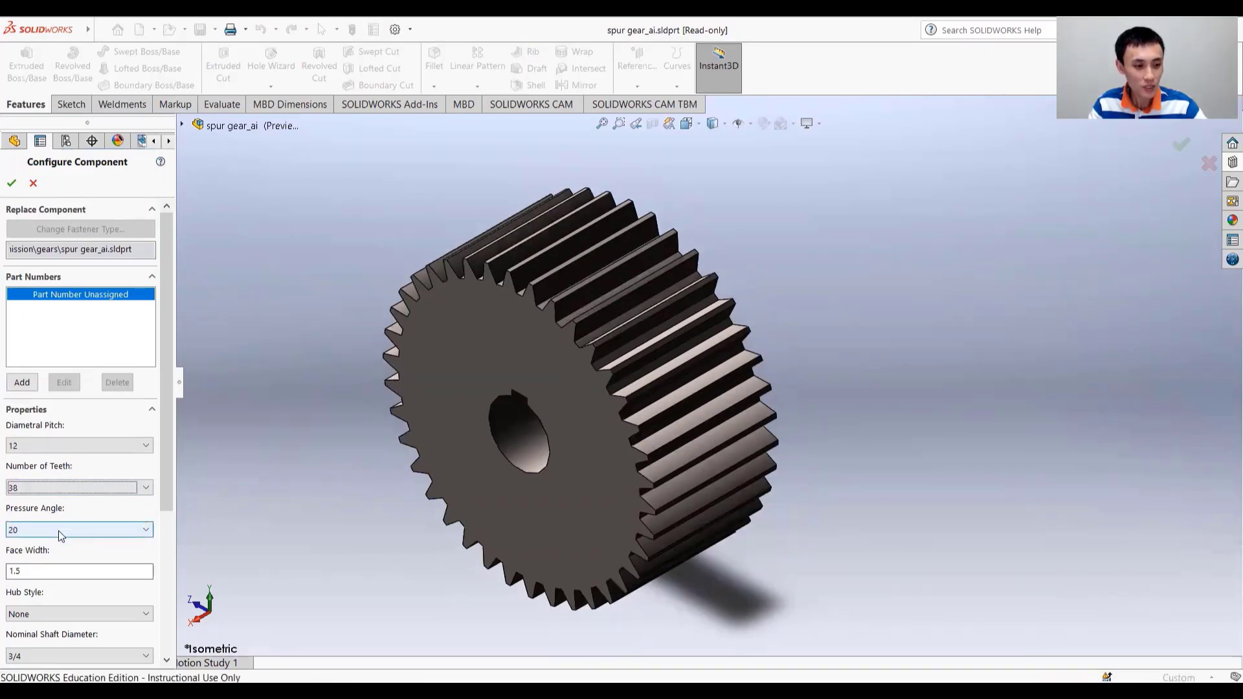
Step: Keep the gear's pressure angle at 20 and enter a face width of 1.5
left_click(58, 531)
left_click(63, 544)
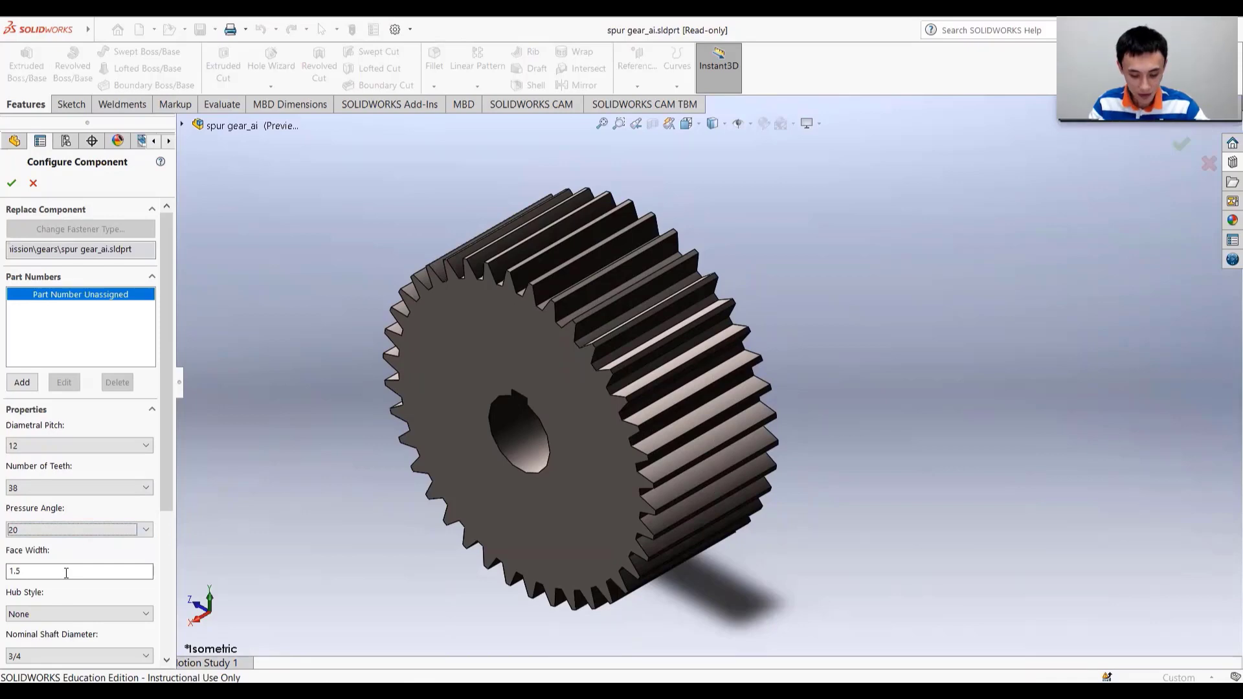
left_click_drag(63, 573, 3, 577)
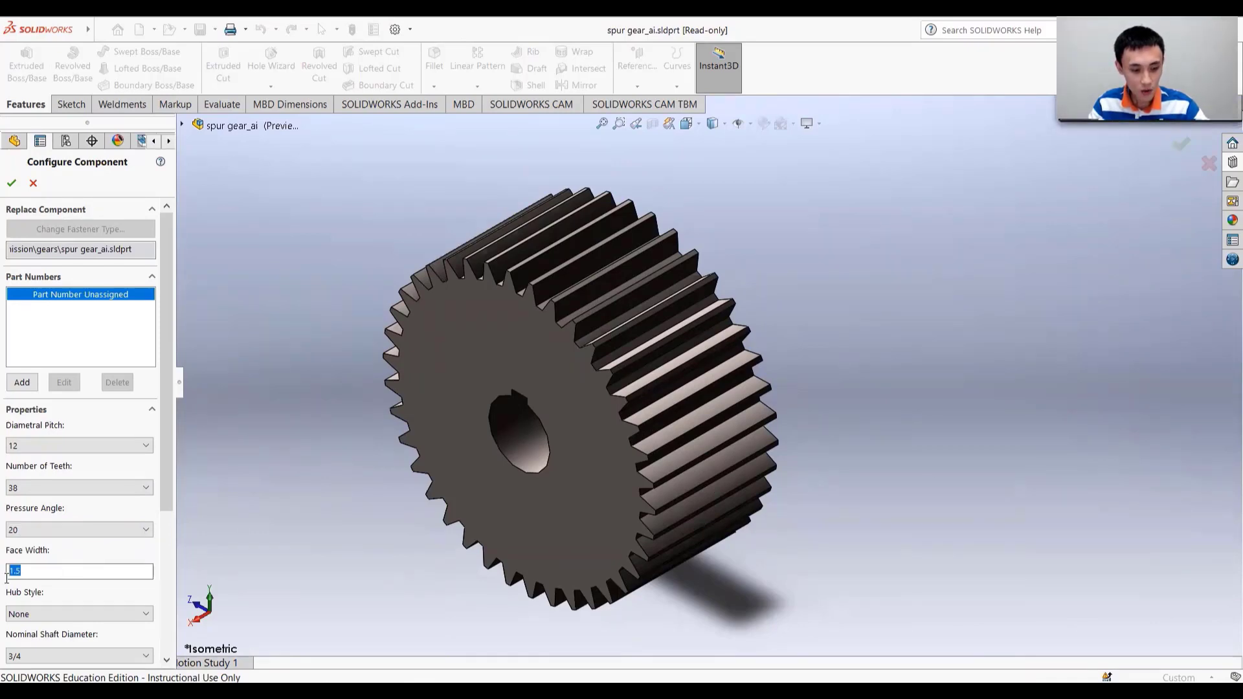
type("1.5")
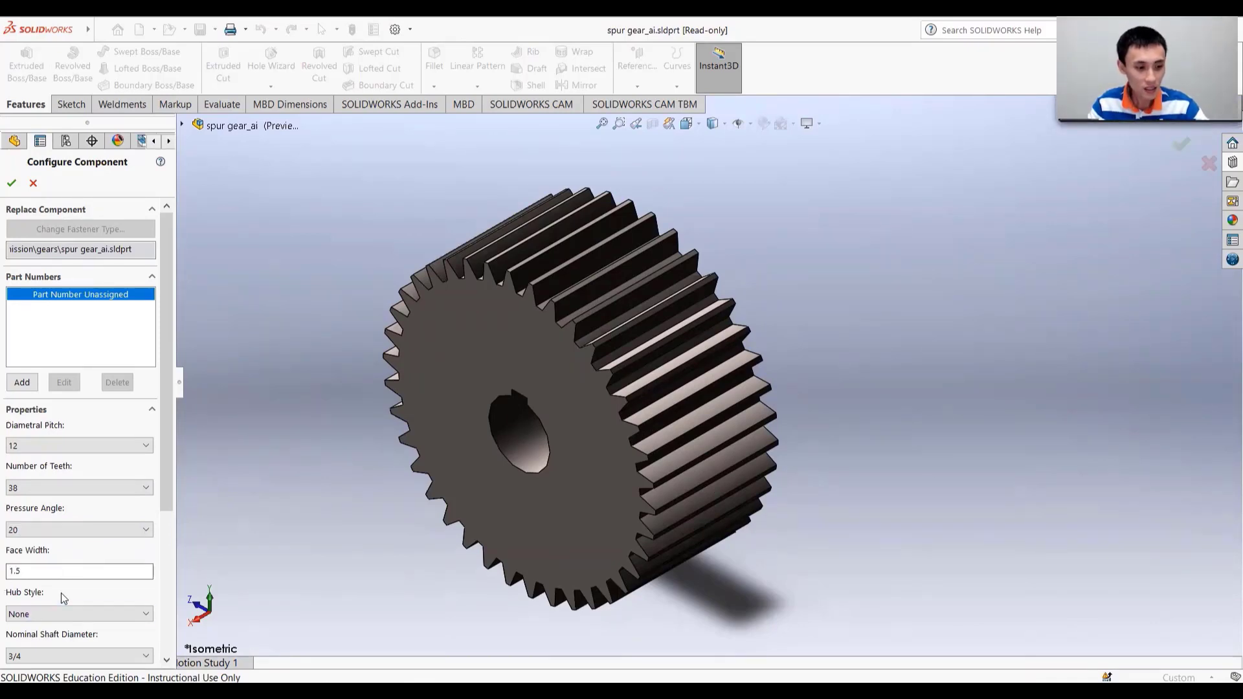
Step: Preview the One Side and Both Sides hub styles on the gear and return the hub style to None
scroll(61, 599, "down", 5)
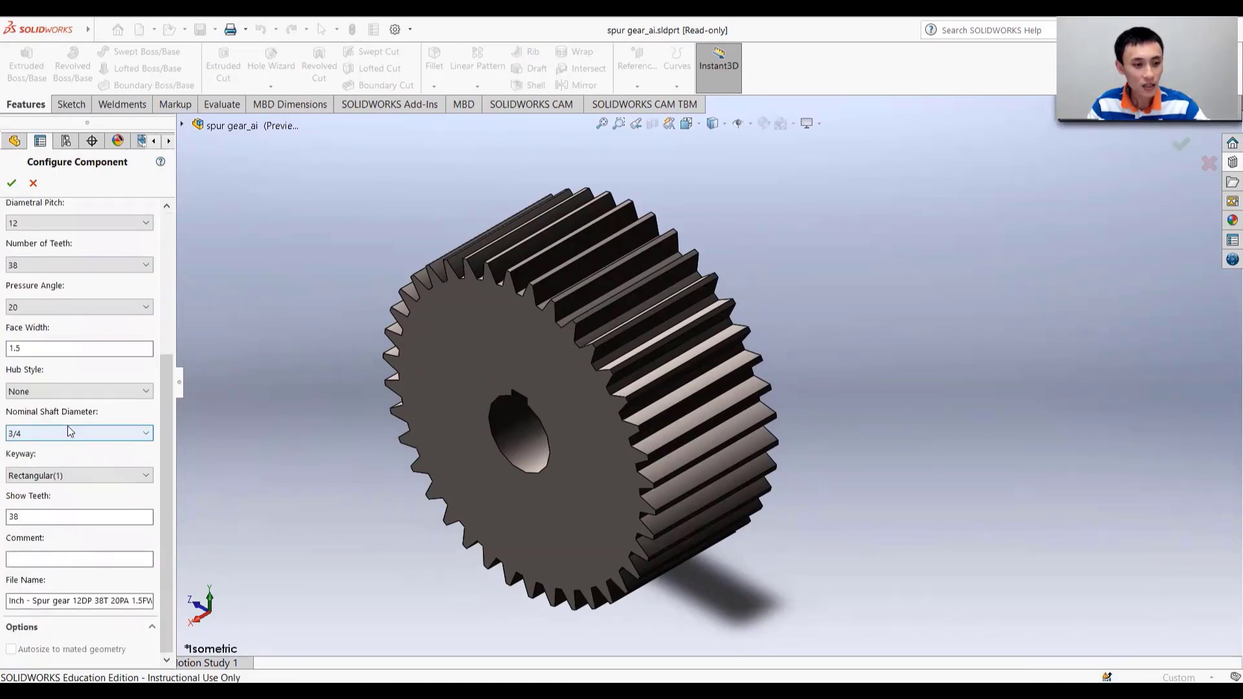
left_click(71, 391)
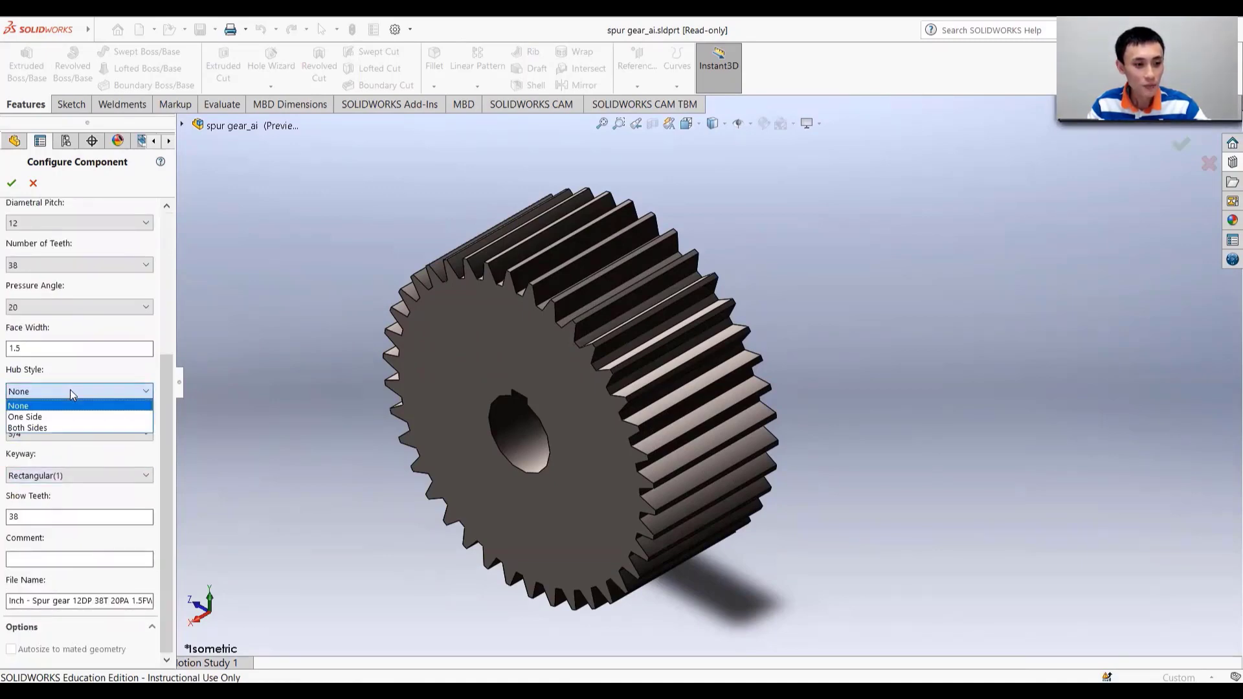
left_click(65, 413)
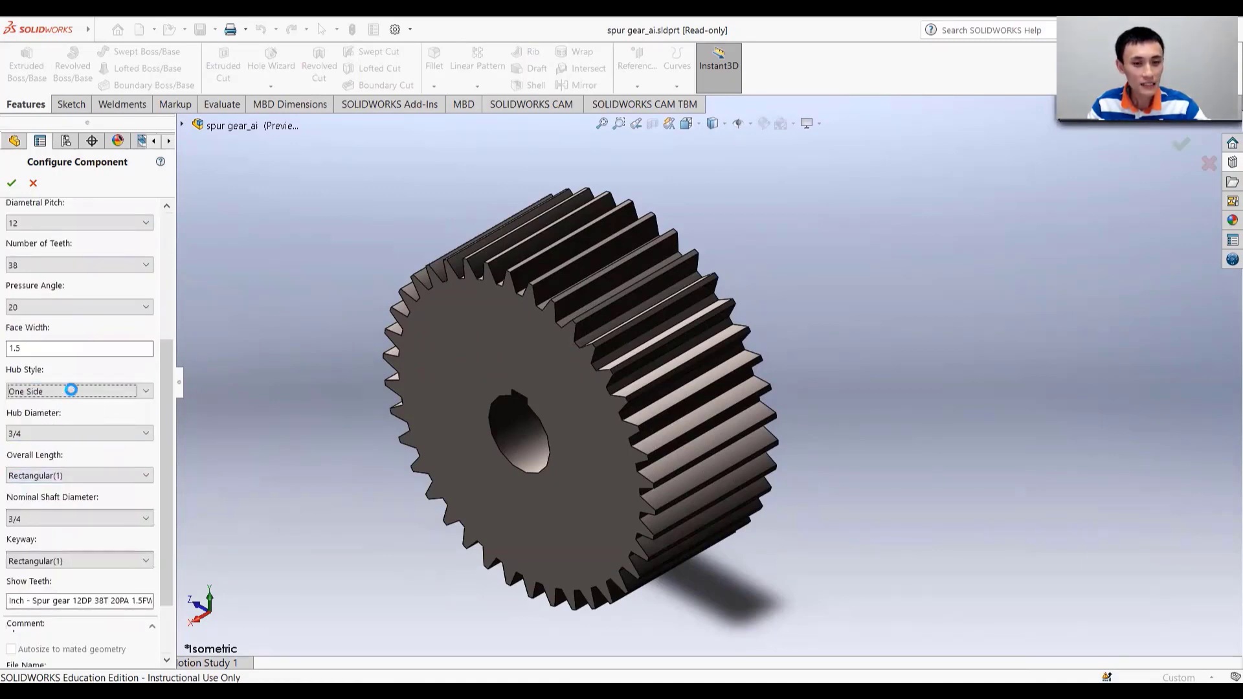
left_click(68, 391)
left_click(59, 425)
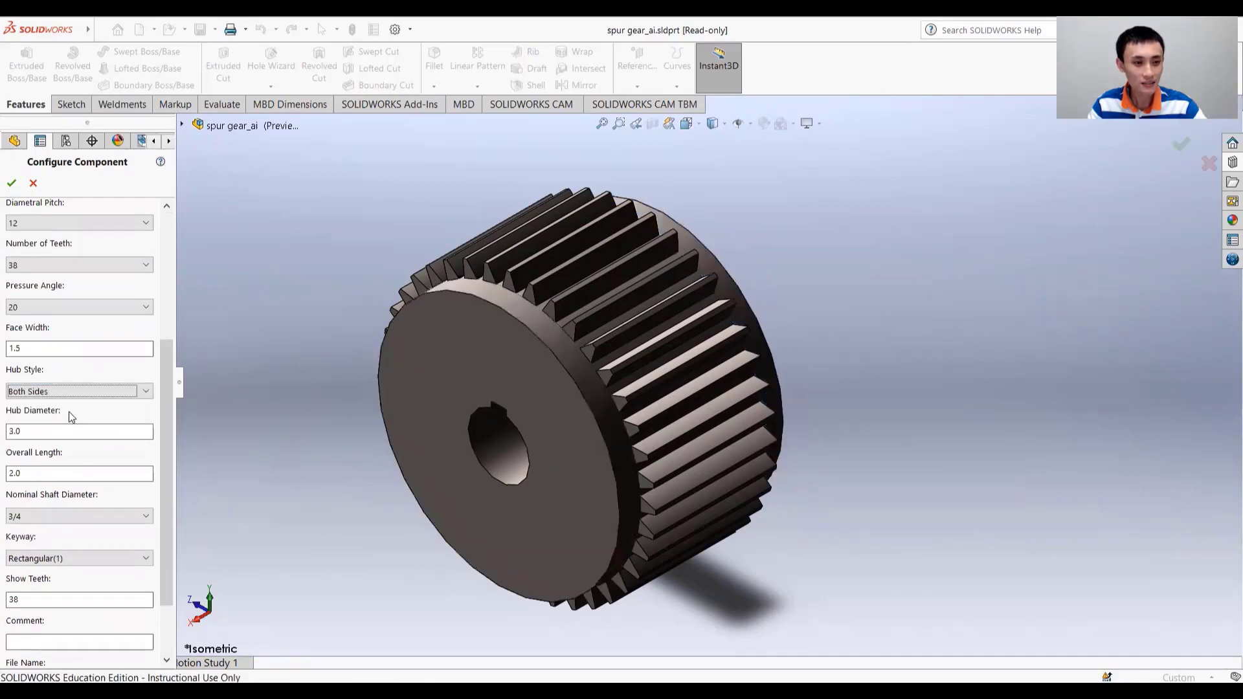
left_click(76, 392)
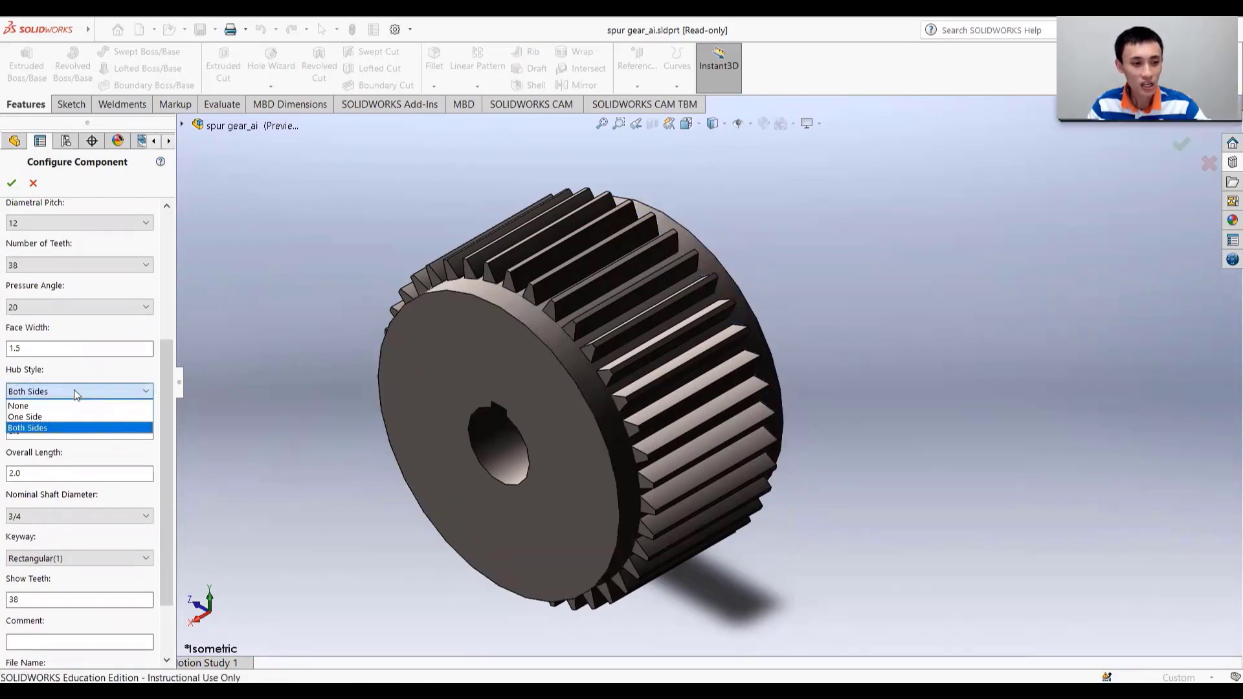
left_click(74, 405)
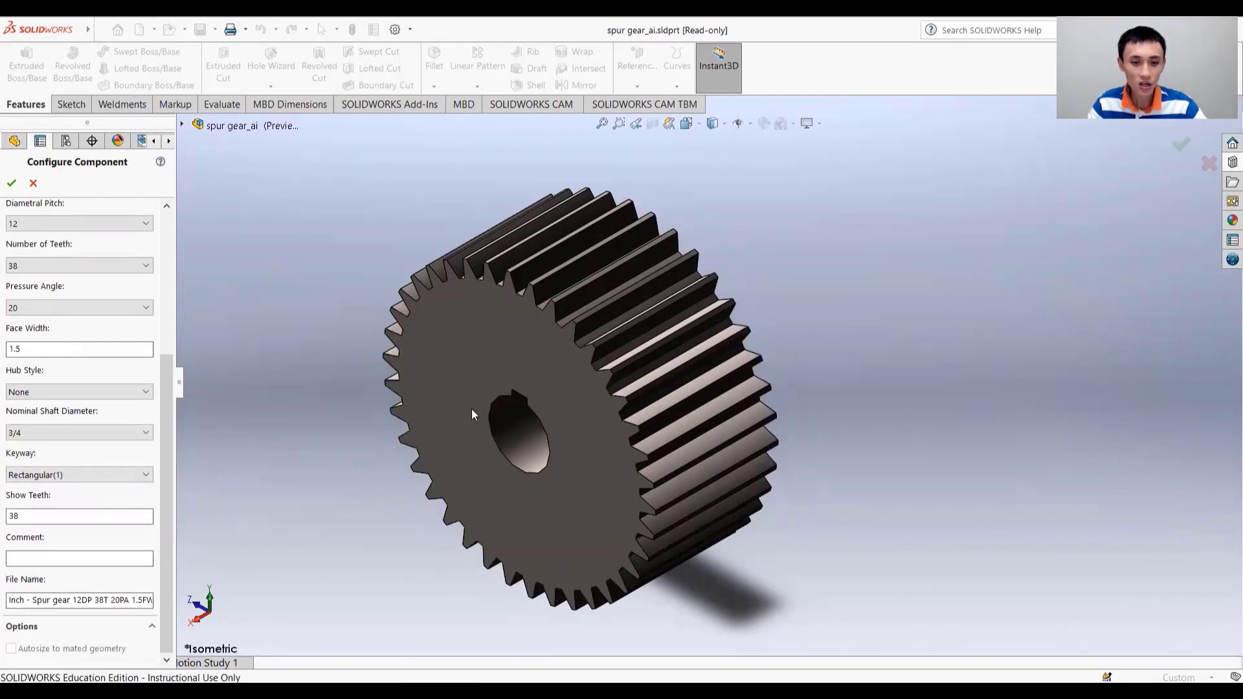
Step: Keep the nominal shaft diameter at 3/4 and the keyway at Rectangular(1), and accept the gear configuration
left_click(96, 433)
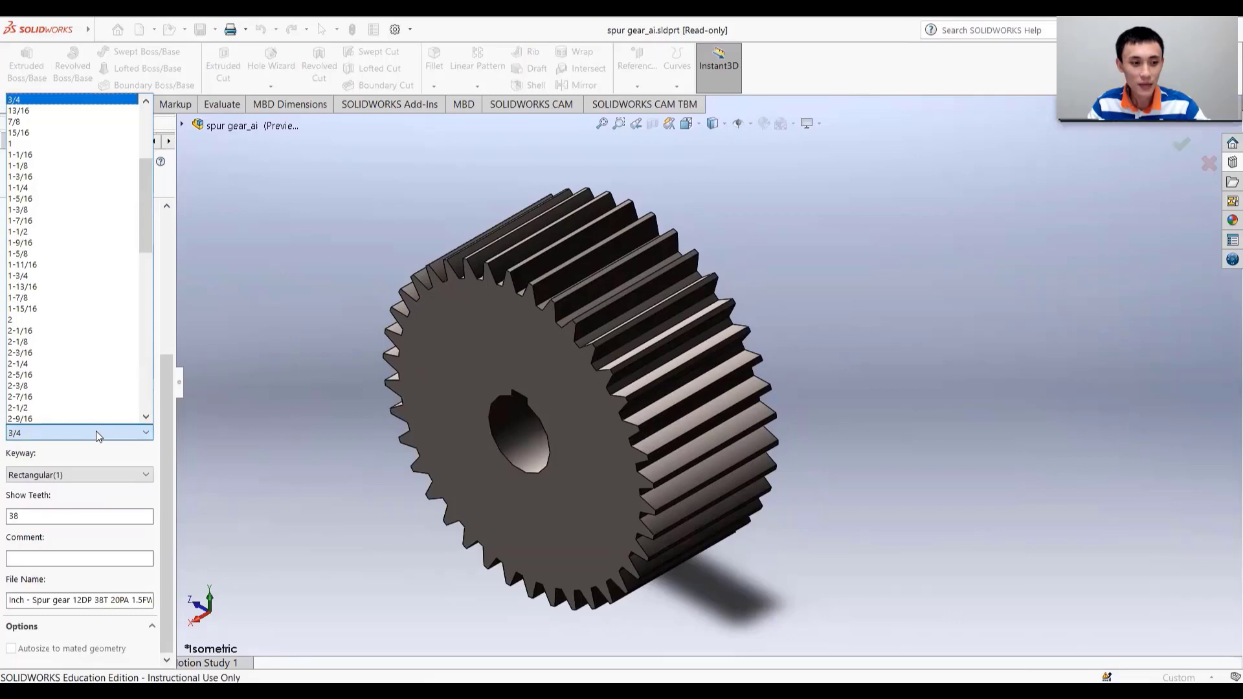
left_click(65, 99)
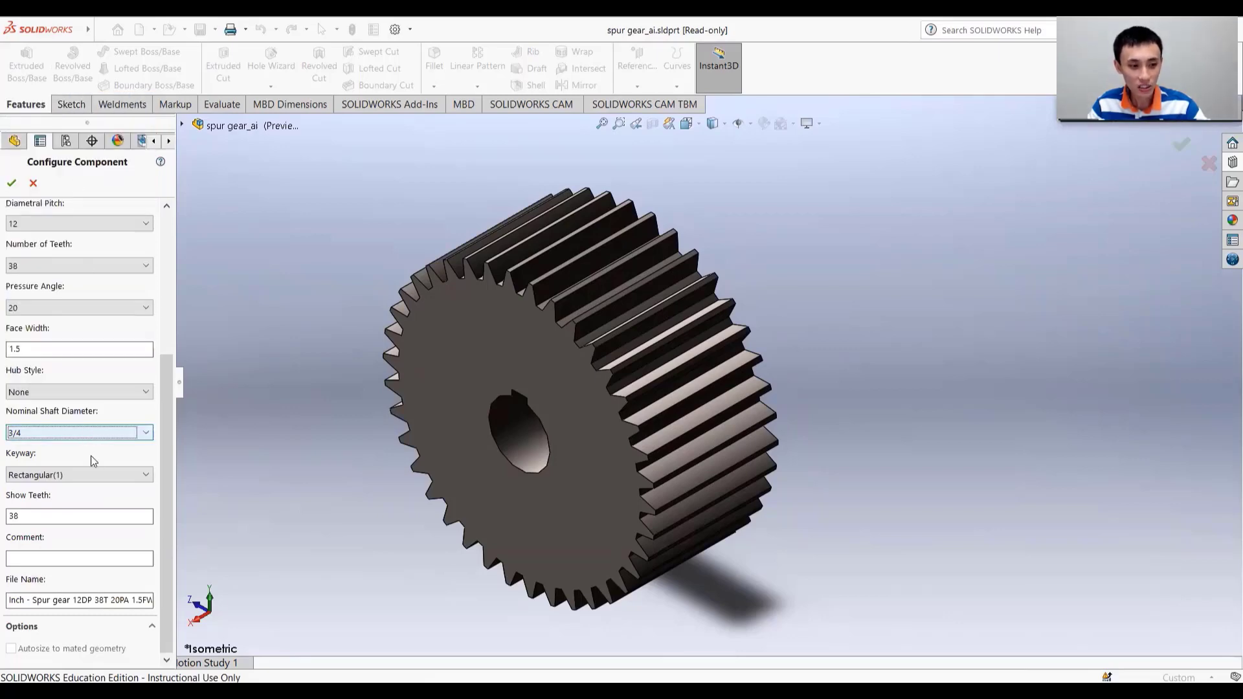
left_click(96, 477)
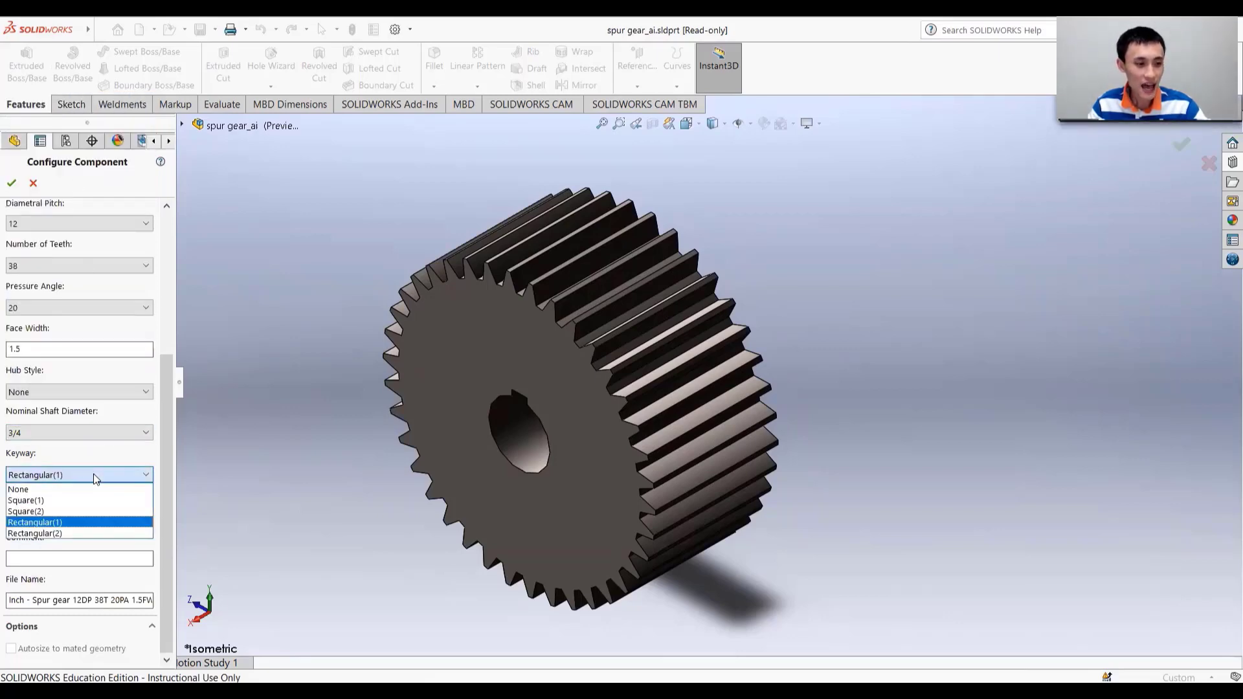
left_click(68, 525)
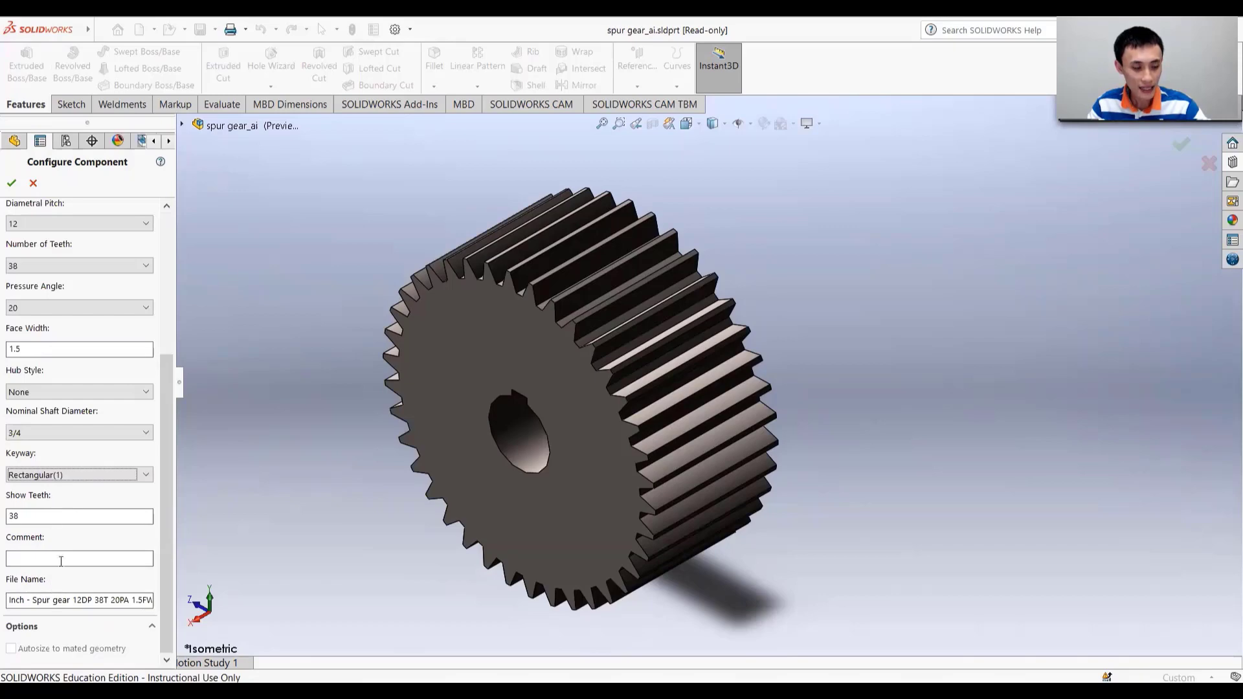
left_click(11, 185)
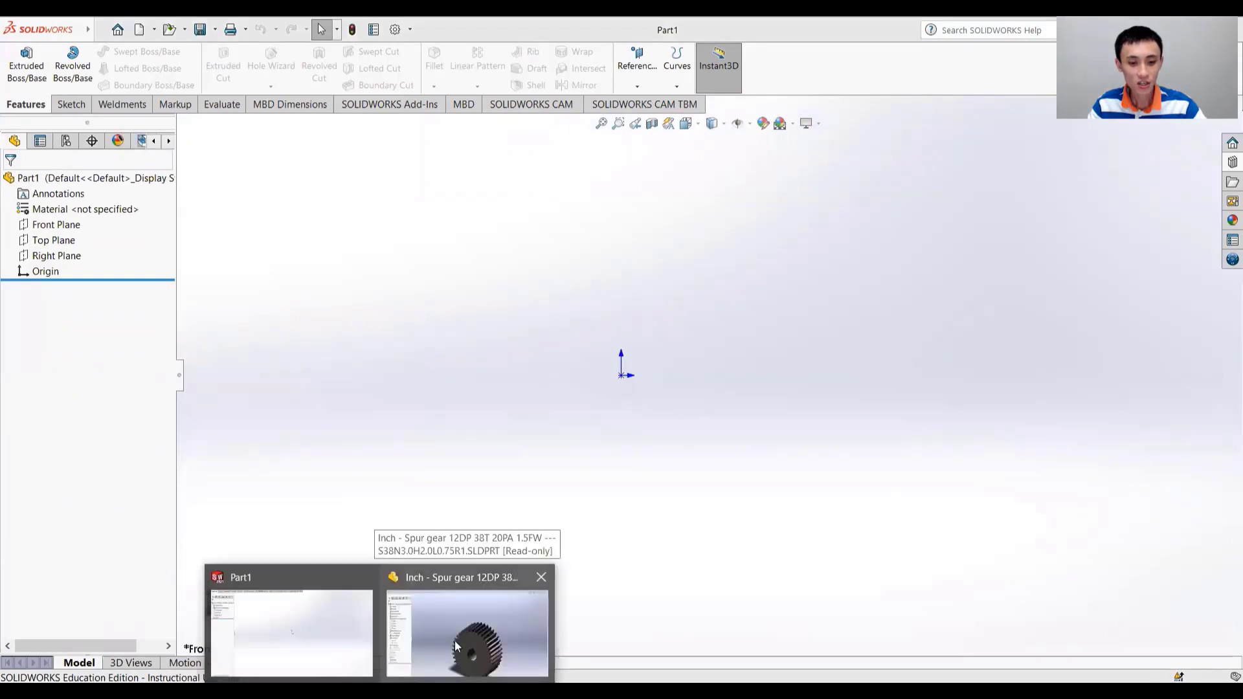
Step: Bring up the generated 38-tooth gear and start saving it in the Desktop folder Gear Mesh
left_click(463, 636)
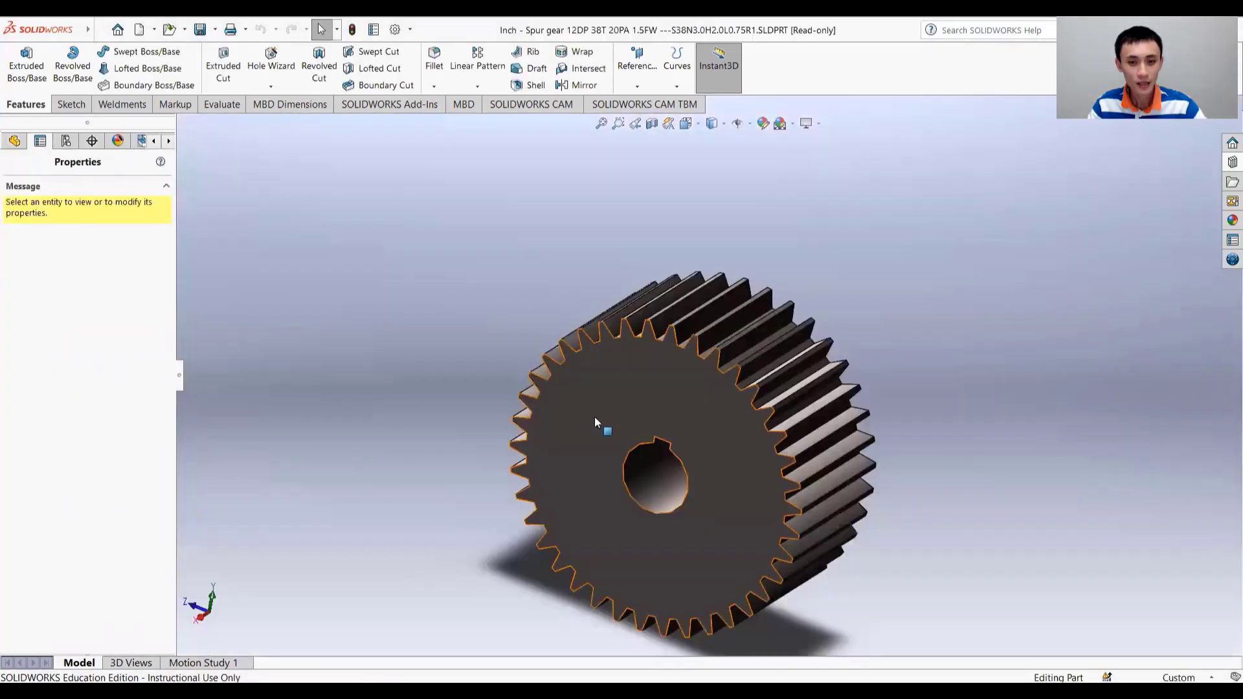
left_click(205, 29)
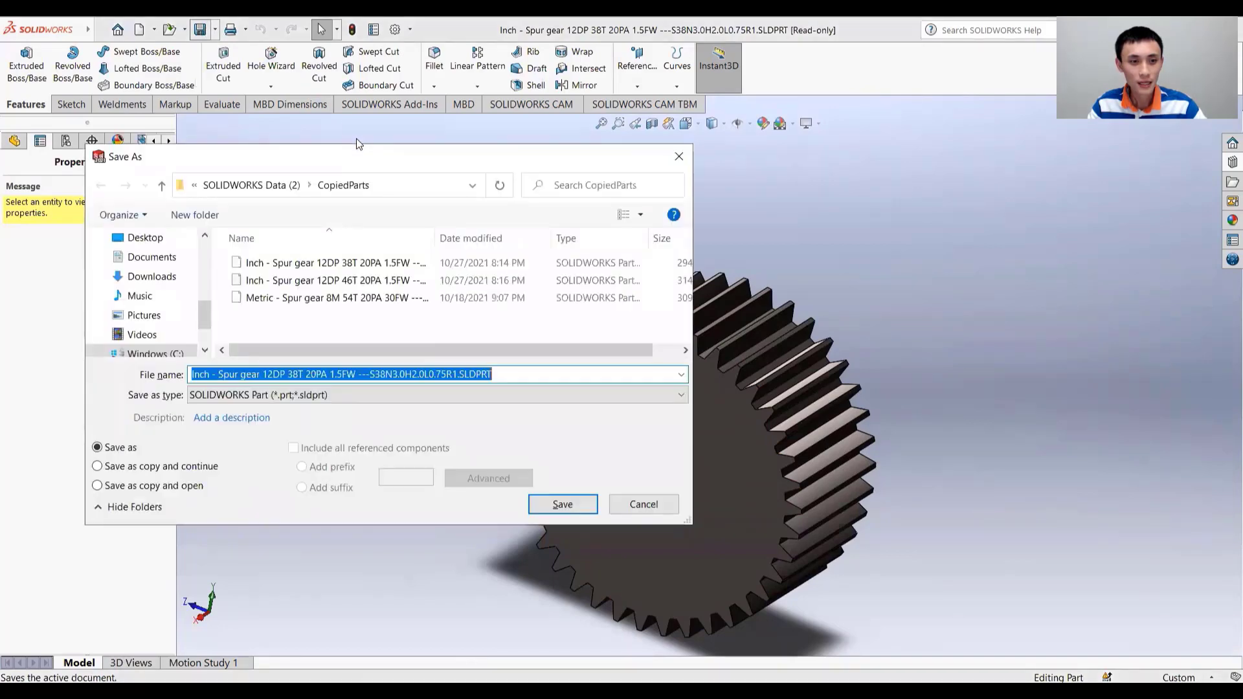
left_click(145, 237)
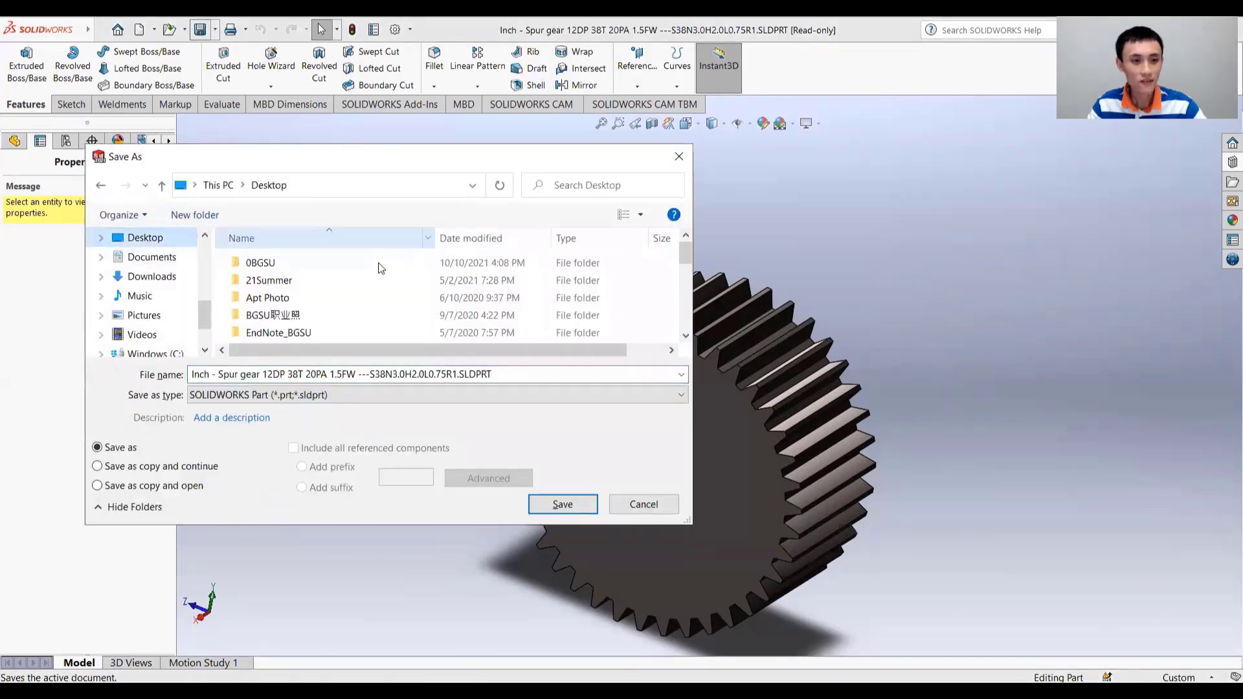
scroll(295, 304, "down", 1)
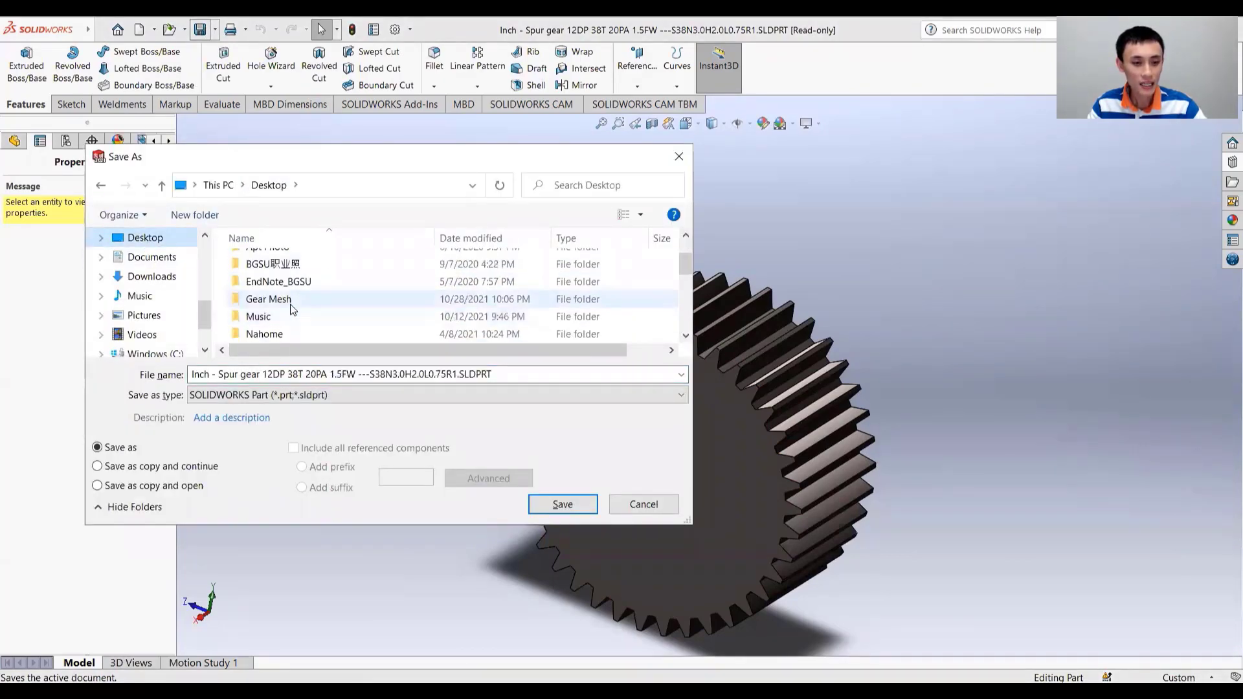
left_click(291, 303)
double_click(291, 303)
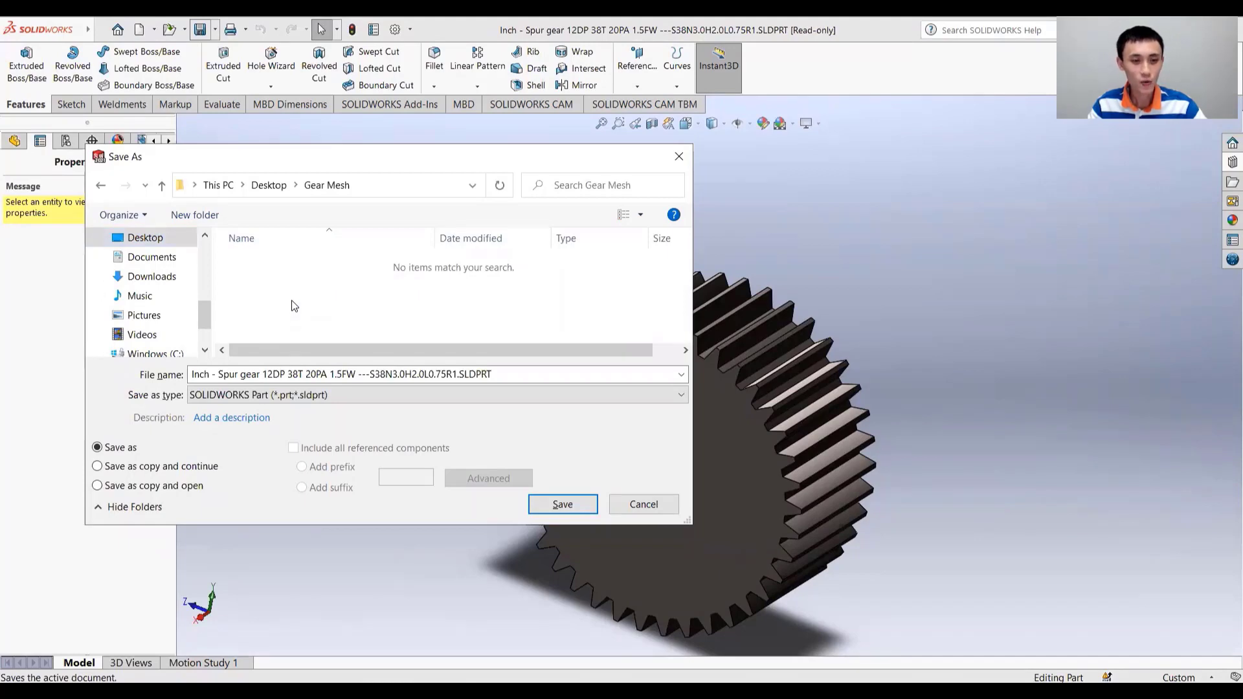
Step: Remove the "Inch - " prefix from the 38-tooth gear's file name and save the part
triple_click(221, 374)
left_click_drag(222, 374, 186, 374)
double_click(219, 373)
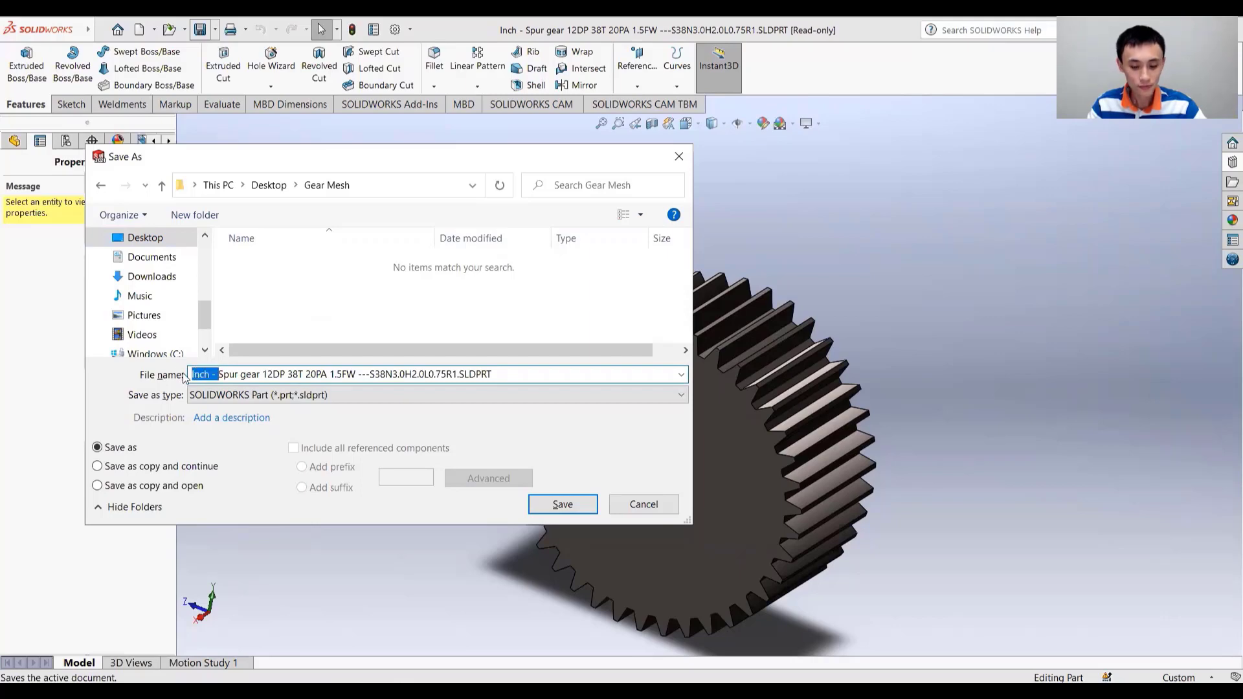
key("BackSpace")
left_click(555, 513)
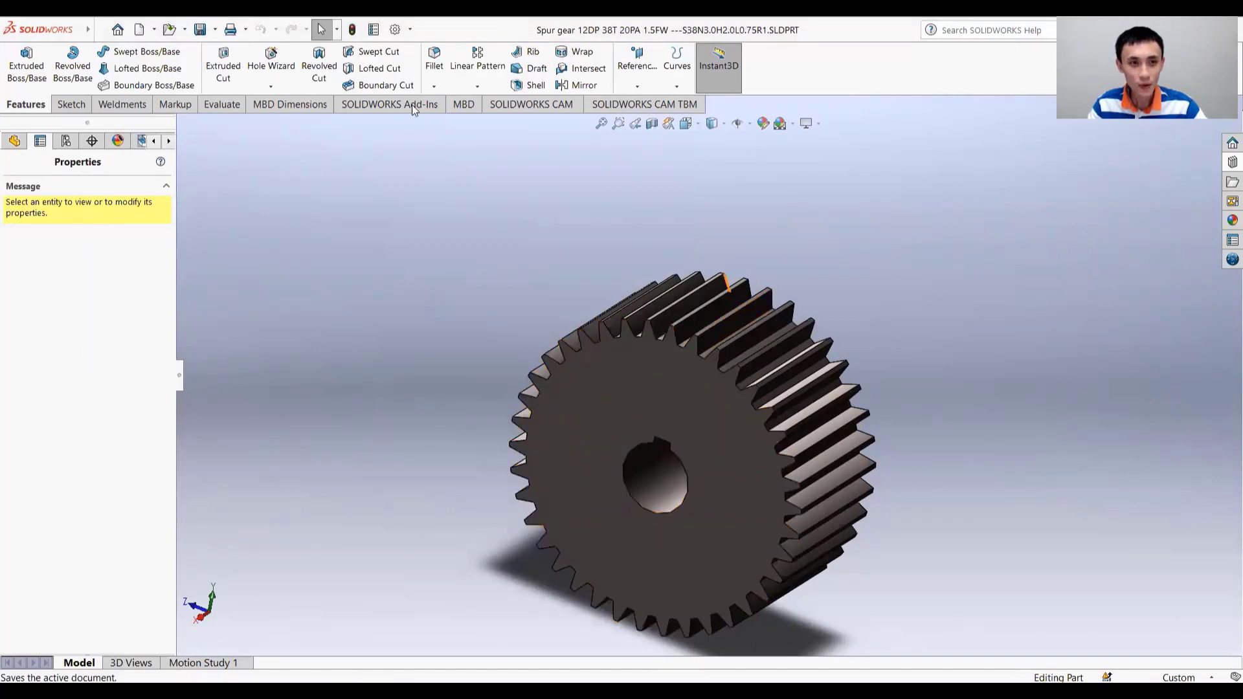
Step: Create a second Toolbox spur gear part with 46 teeth, keeping the other gear properties, and accept the configuration
left_click(1226, 164)
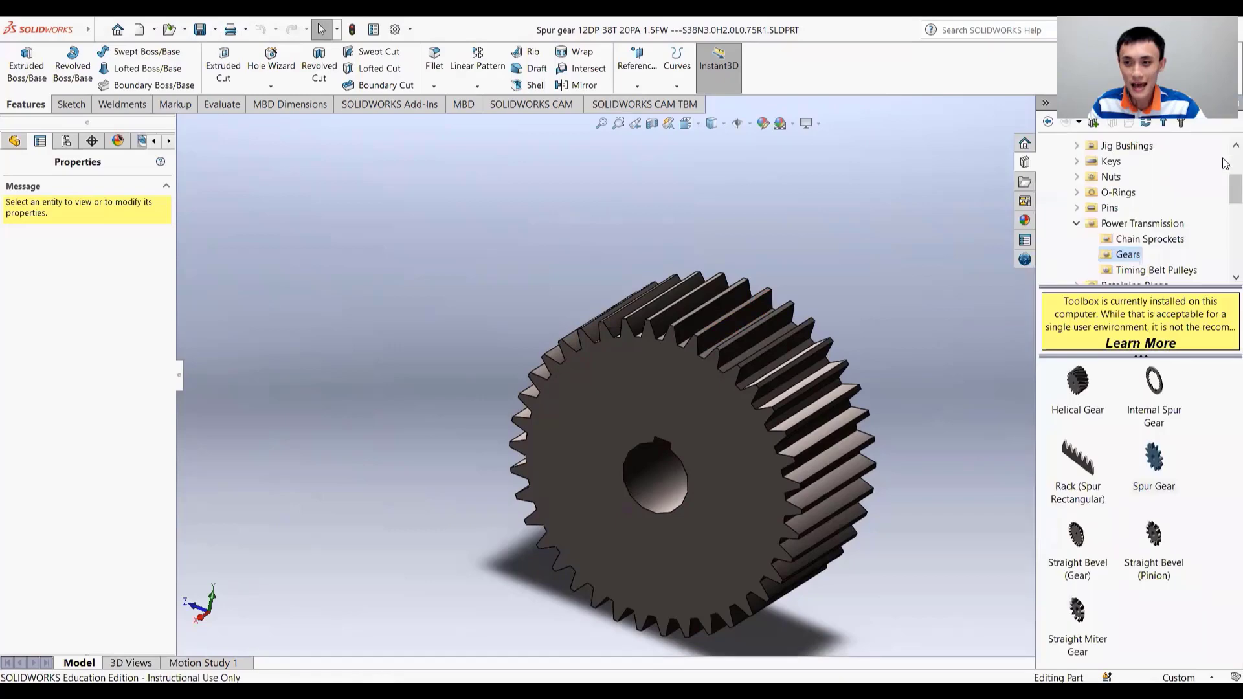
left_click(1154, 471)
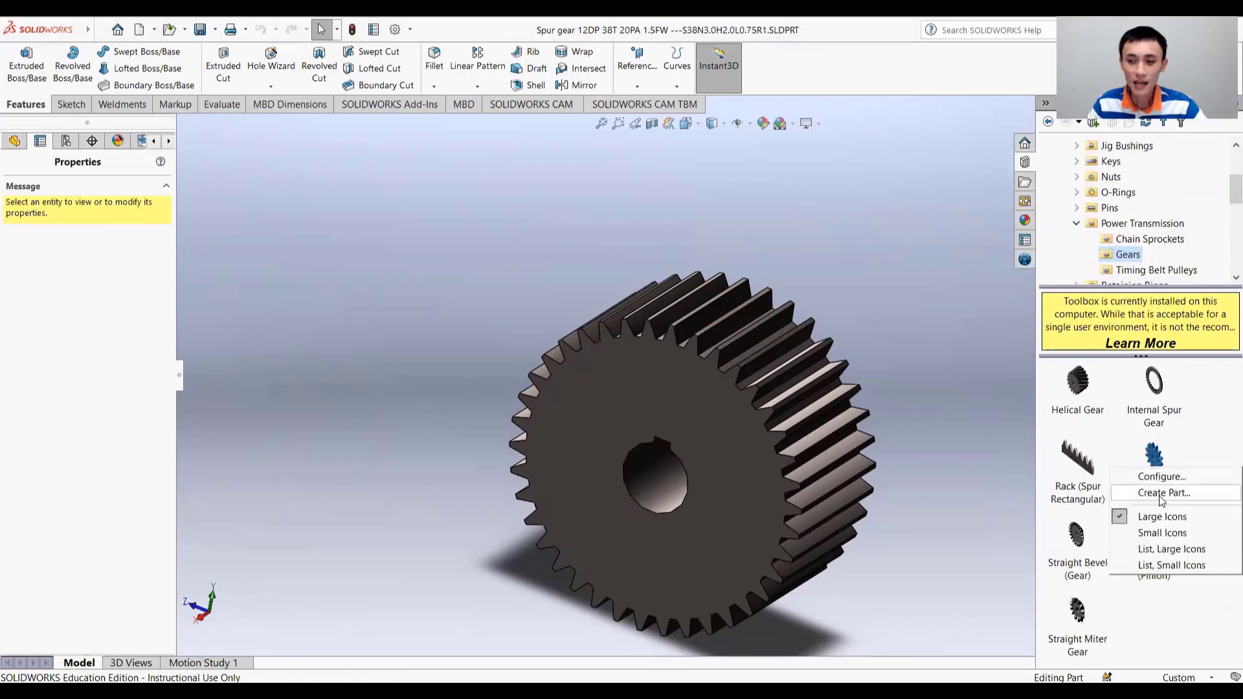
left_click(1164, 494)
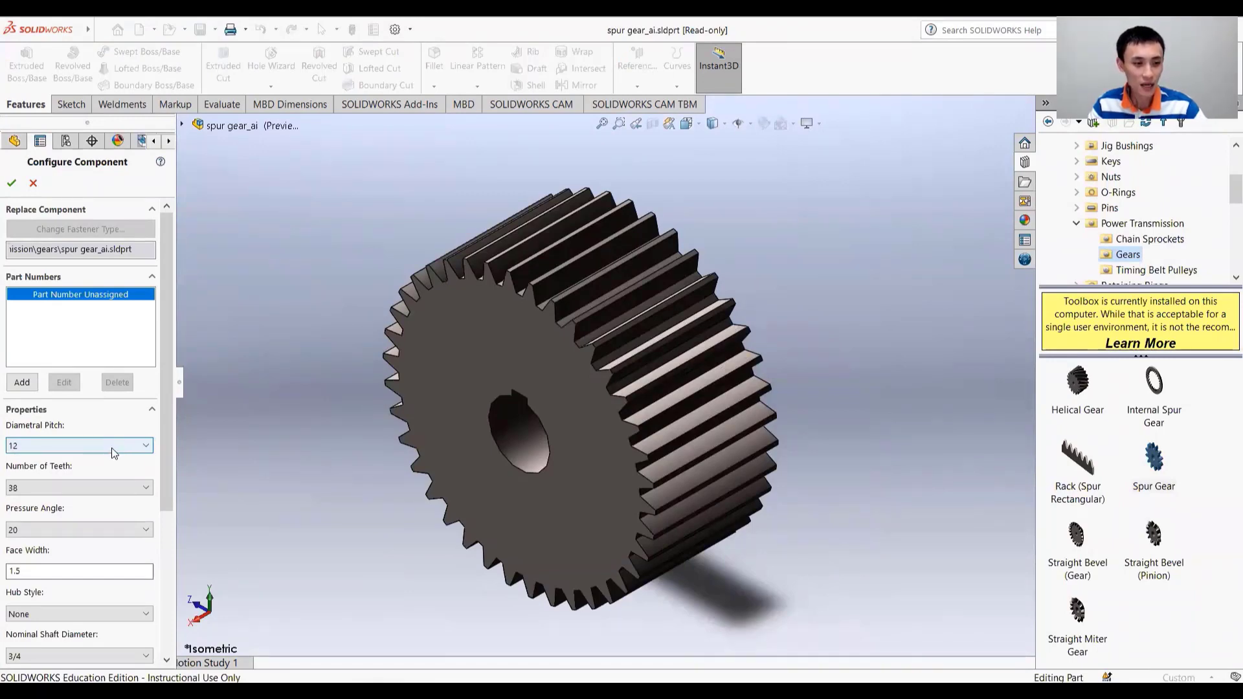
left_click(117, 488)
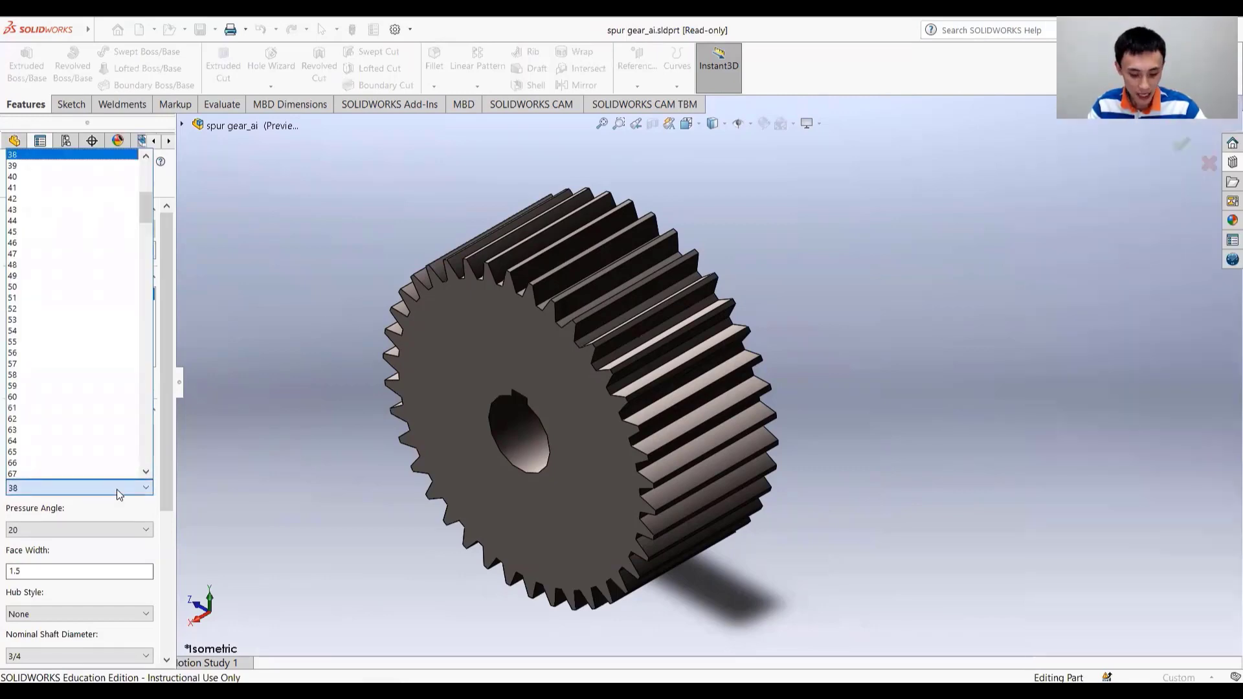
left_click(42, 243)
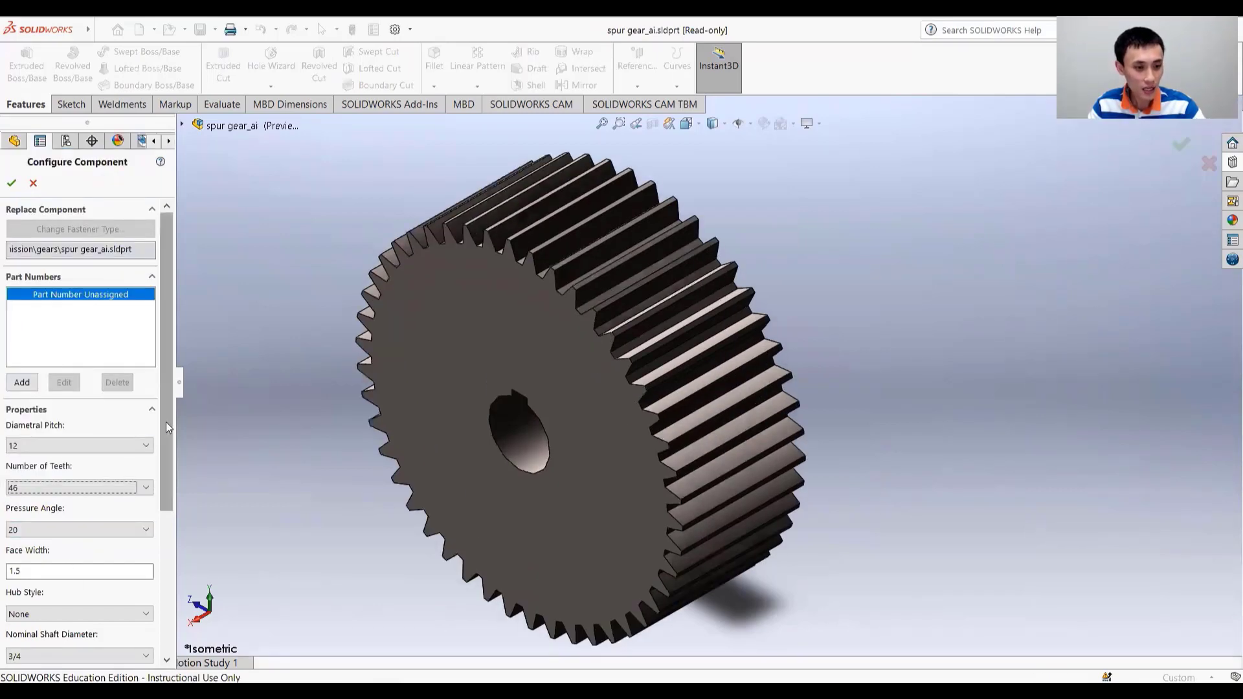
left_click_drag(165, 422, 158, 566)
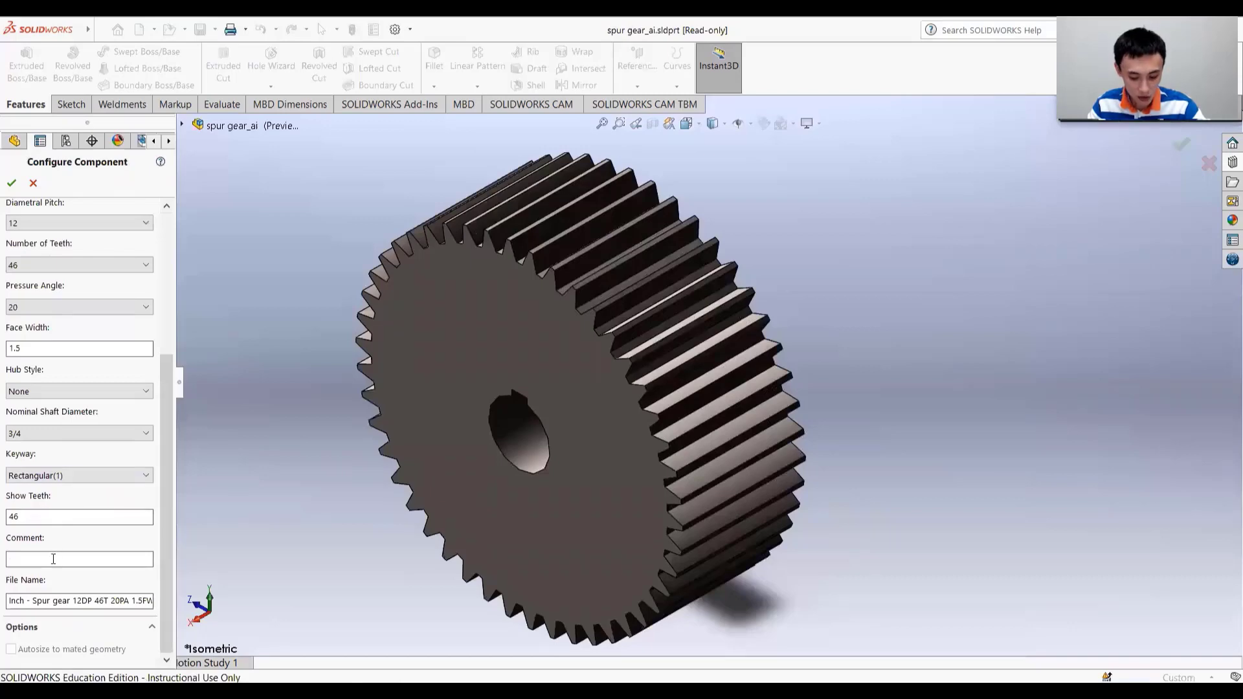
left_click(10, 185)
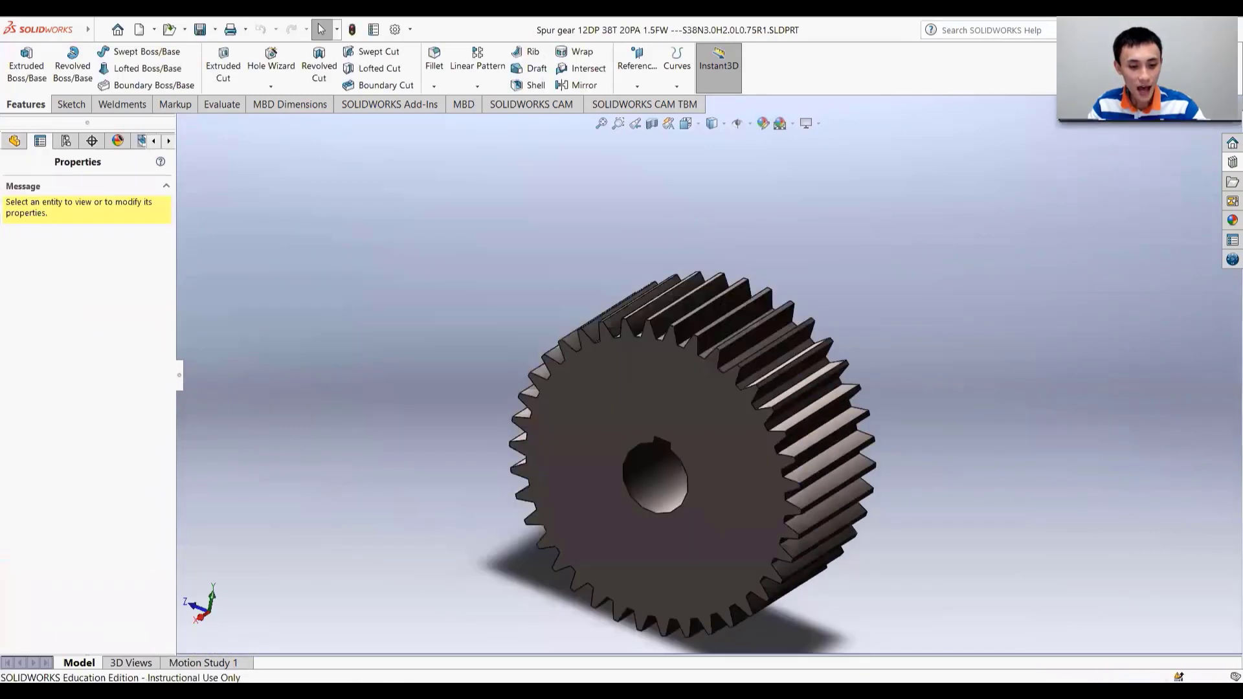
Step: Bring up the generated 46-tooth gear and start saving it in the Desktop folder Gear Mesh
mouse_move(382, 691)
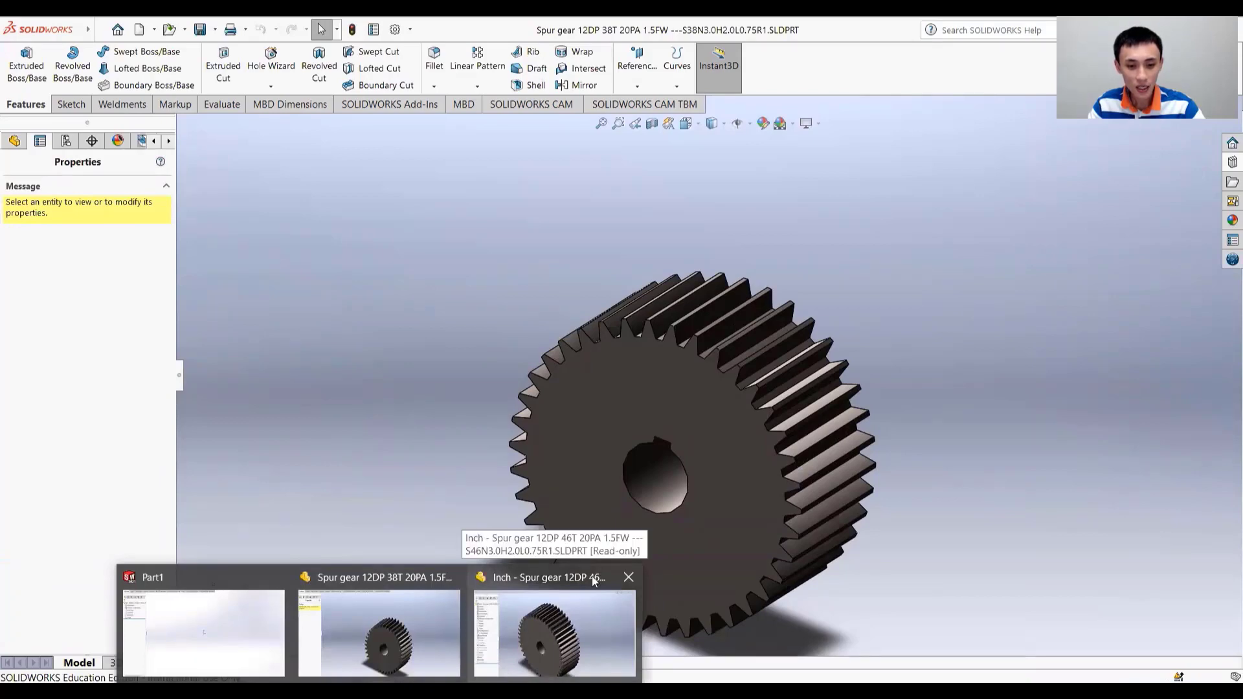
left_click(575, 624)
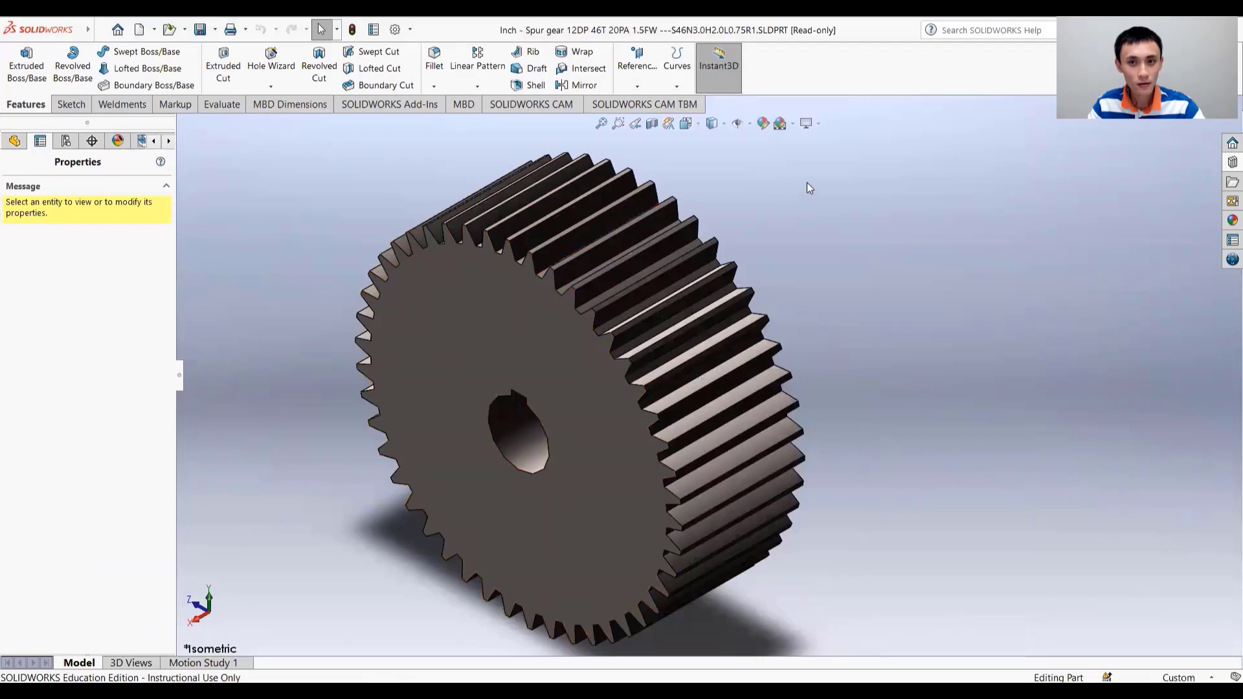
left_click(194, 32)
left_click(203, 35)
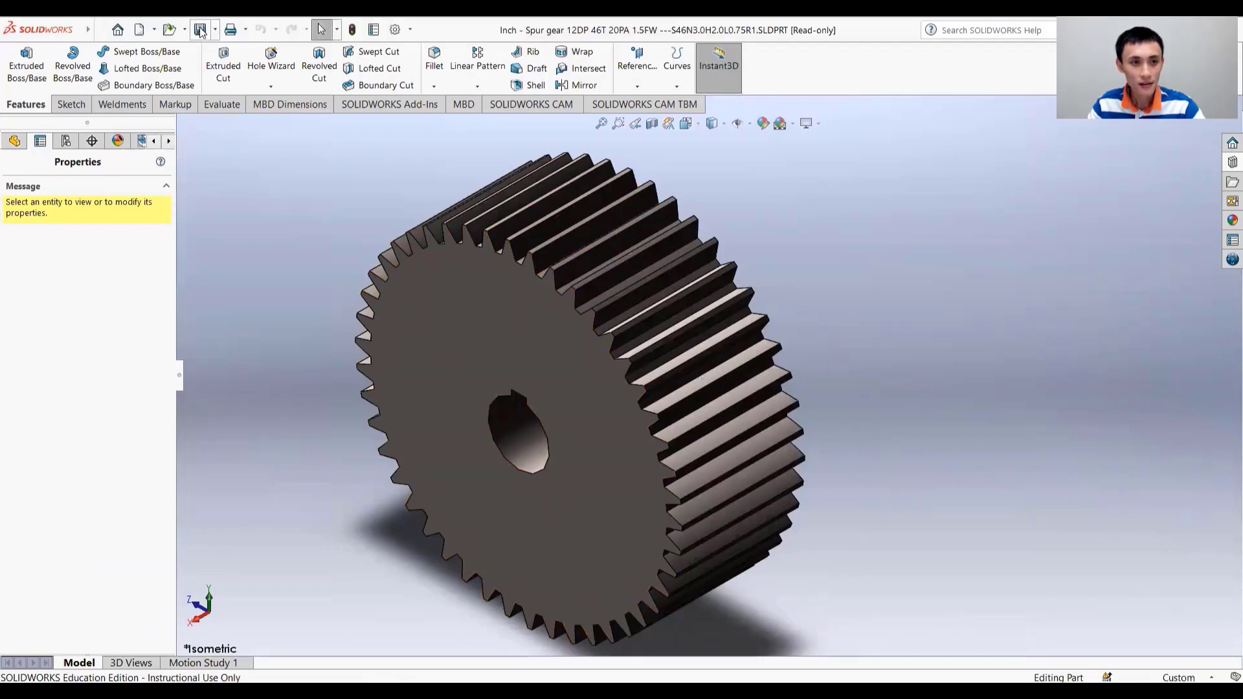
left_click(201, 30)
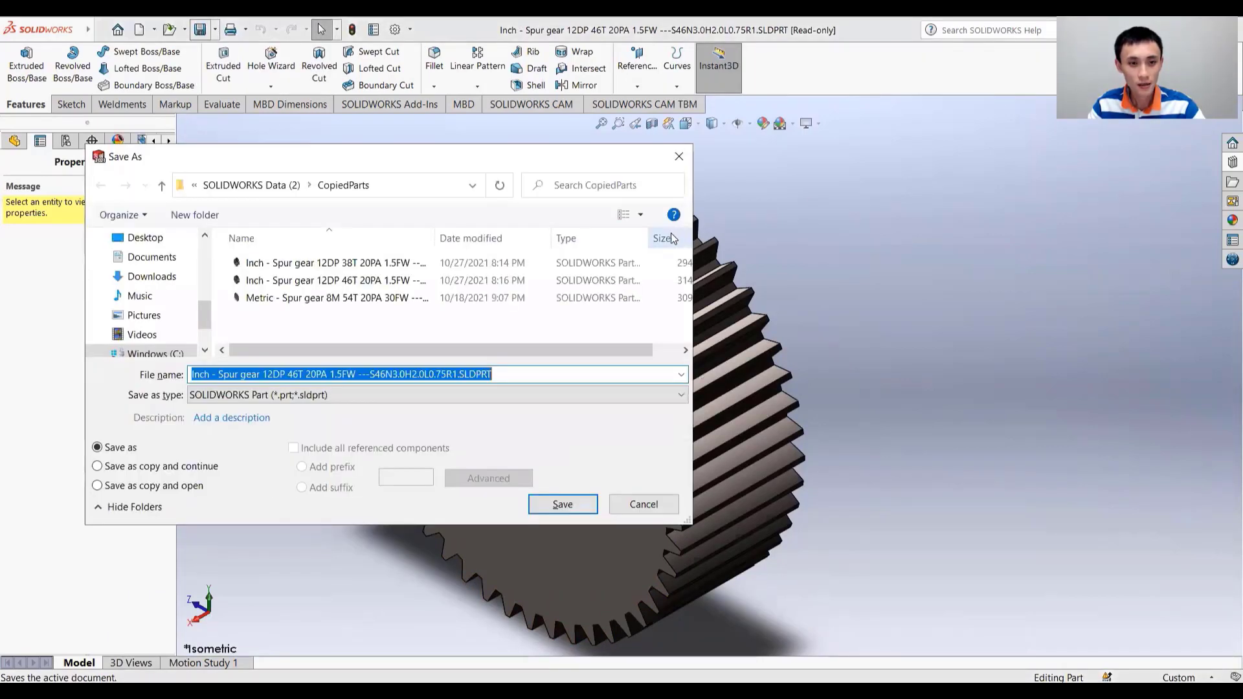
left_click(151, 238)
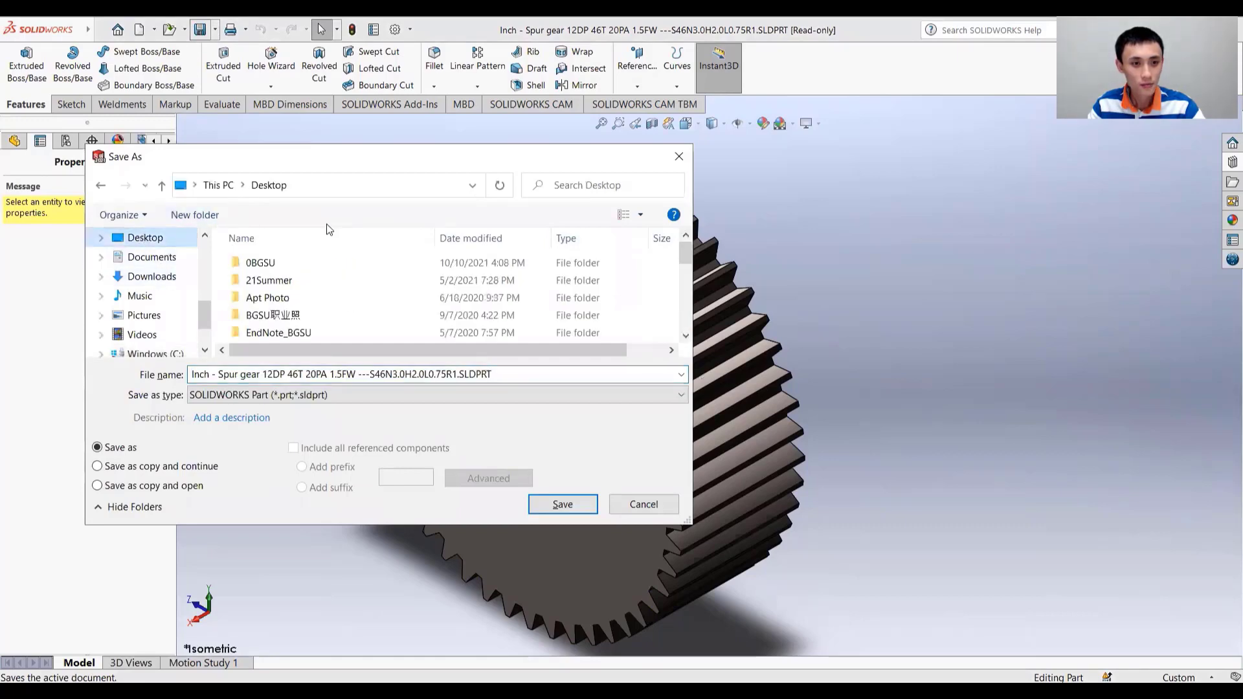
scroll(298, 321, "down", 1)
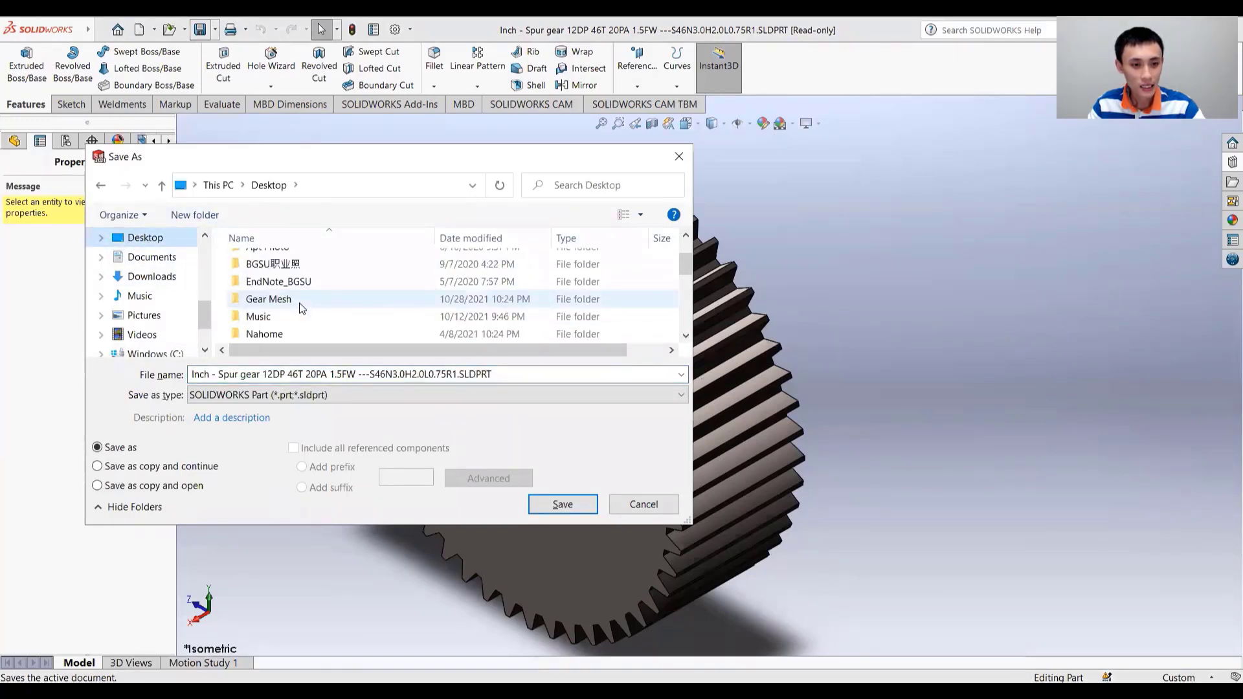
double_click(300, 301)
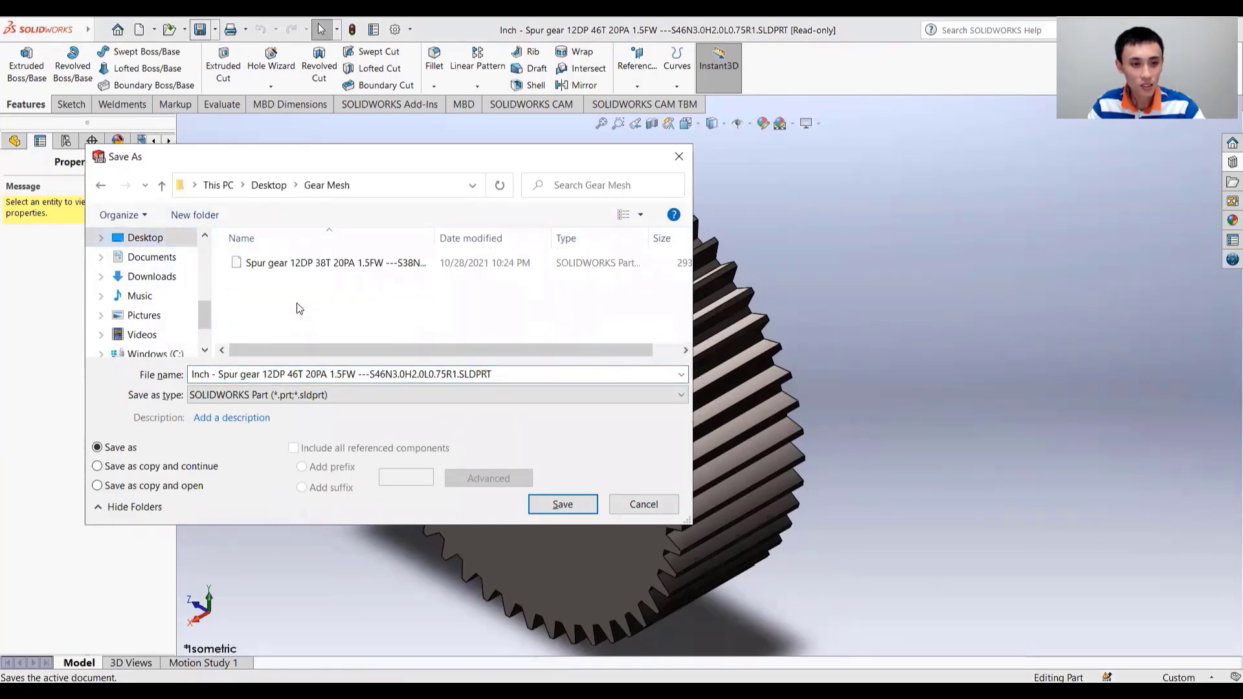
Step: Remove the "Inch - " prefix from the 46-tooth gear's file name and save the part
triple_click(225, 373)
left_click_drag(219, 373, 148, 385)
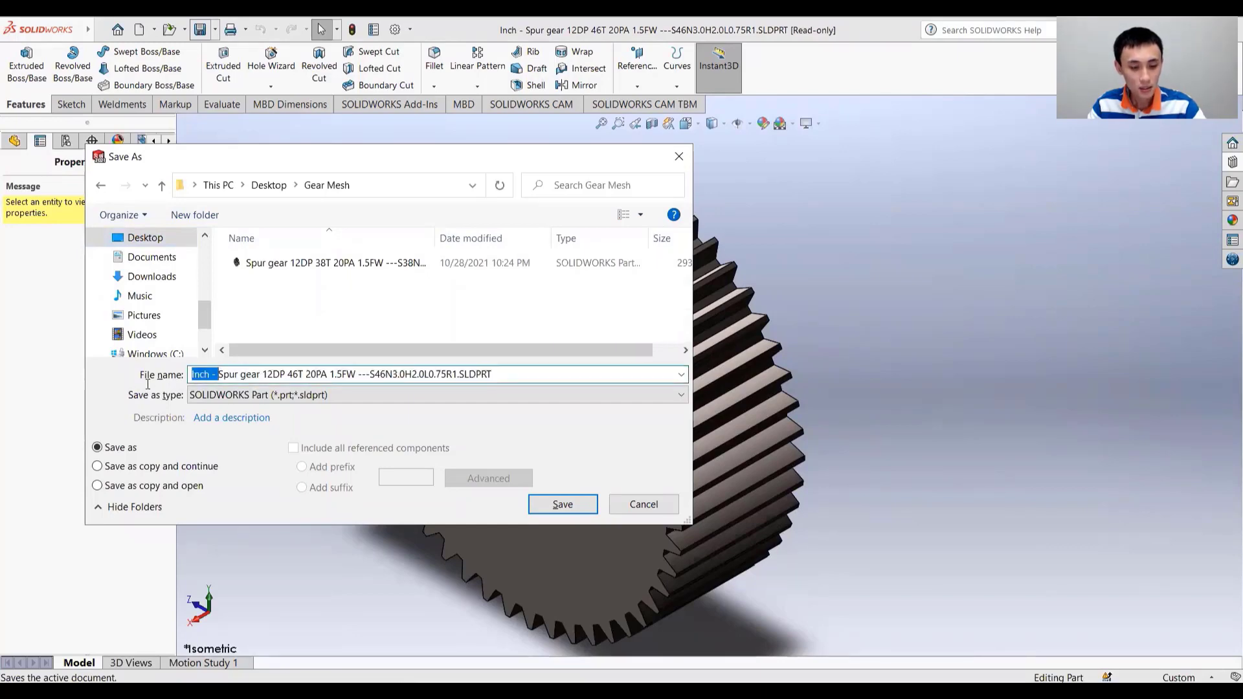
key("Delete")
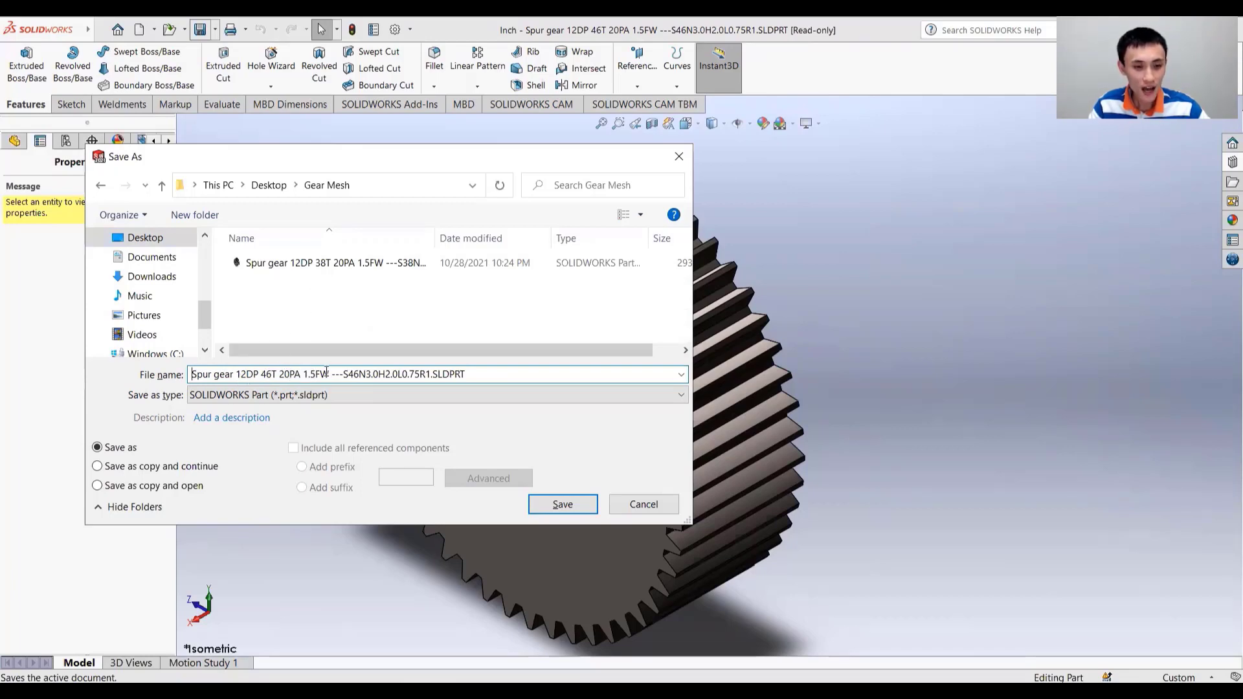
left_click(560, 504)
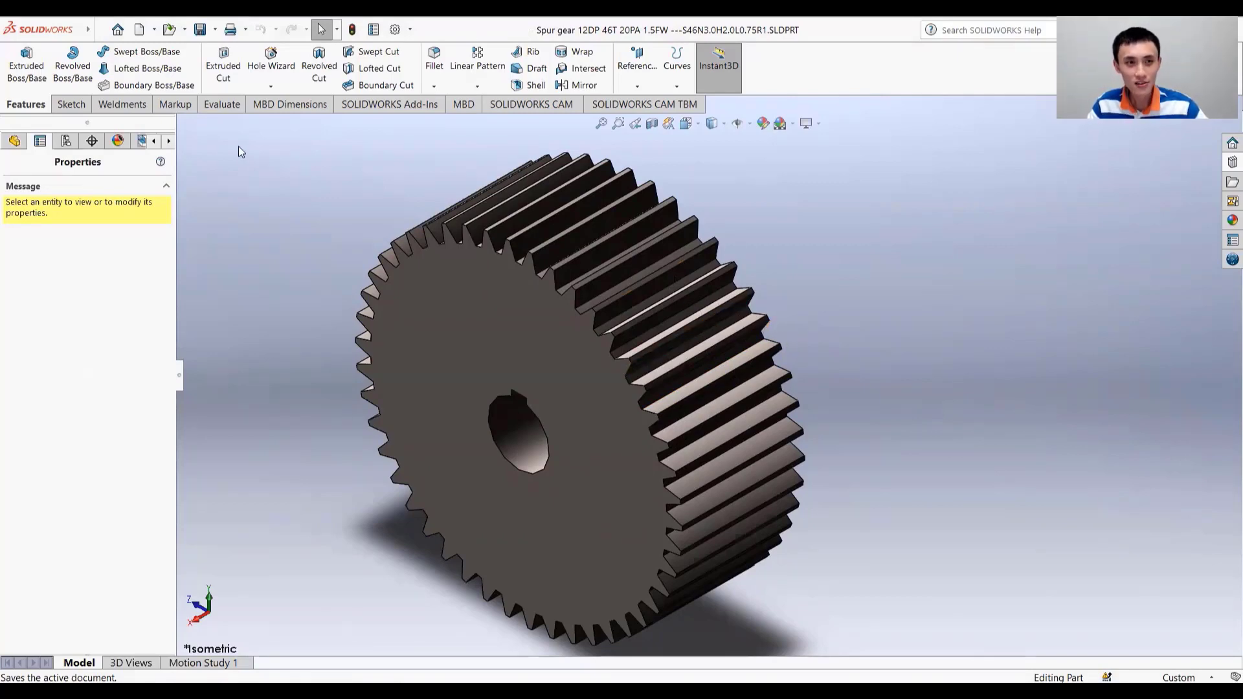
Step: Make a new assembly from the open gear part using the assem template
left_click(154, 30)
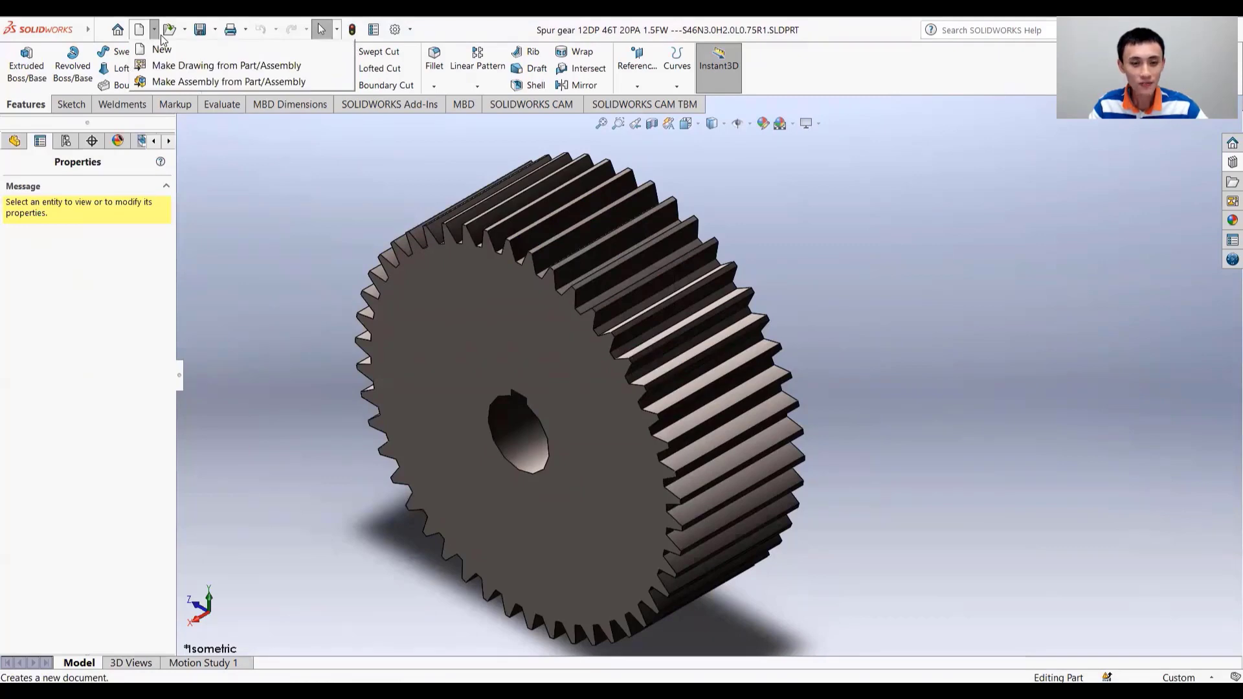
left_click(157, 83)
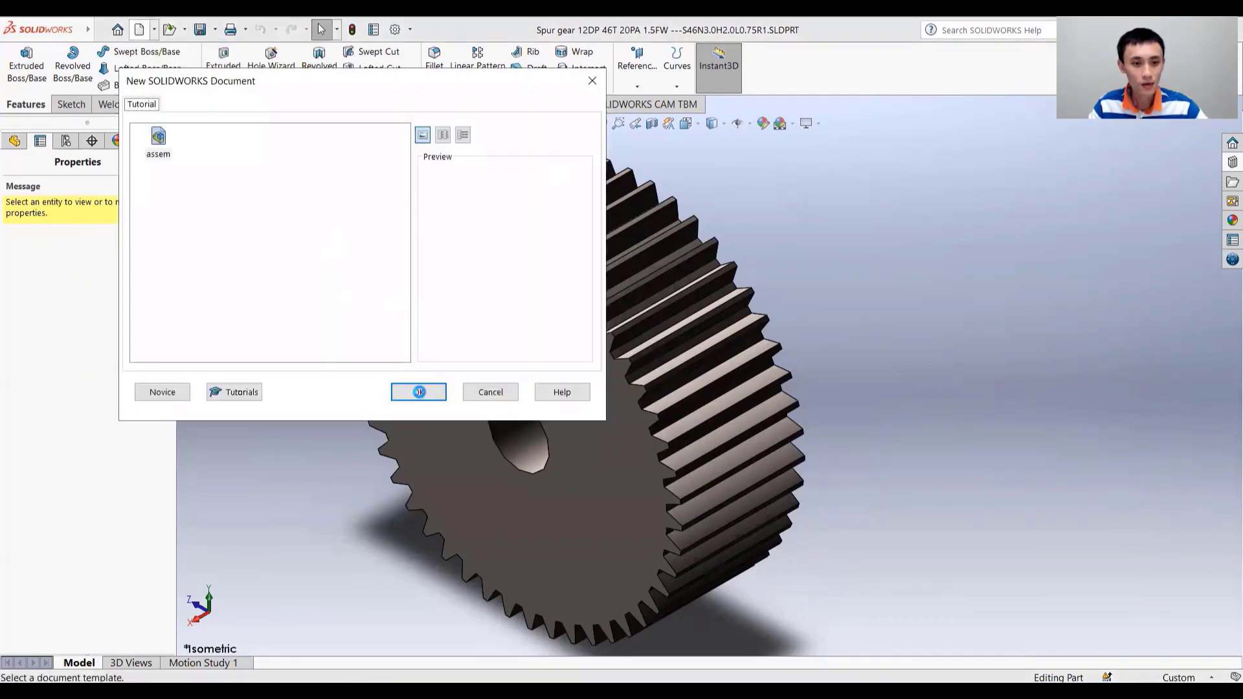
left_click(419, 391)
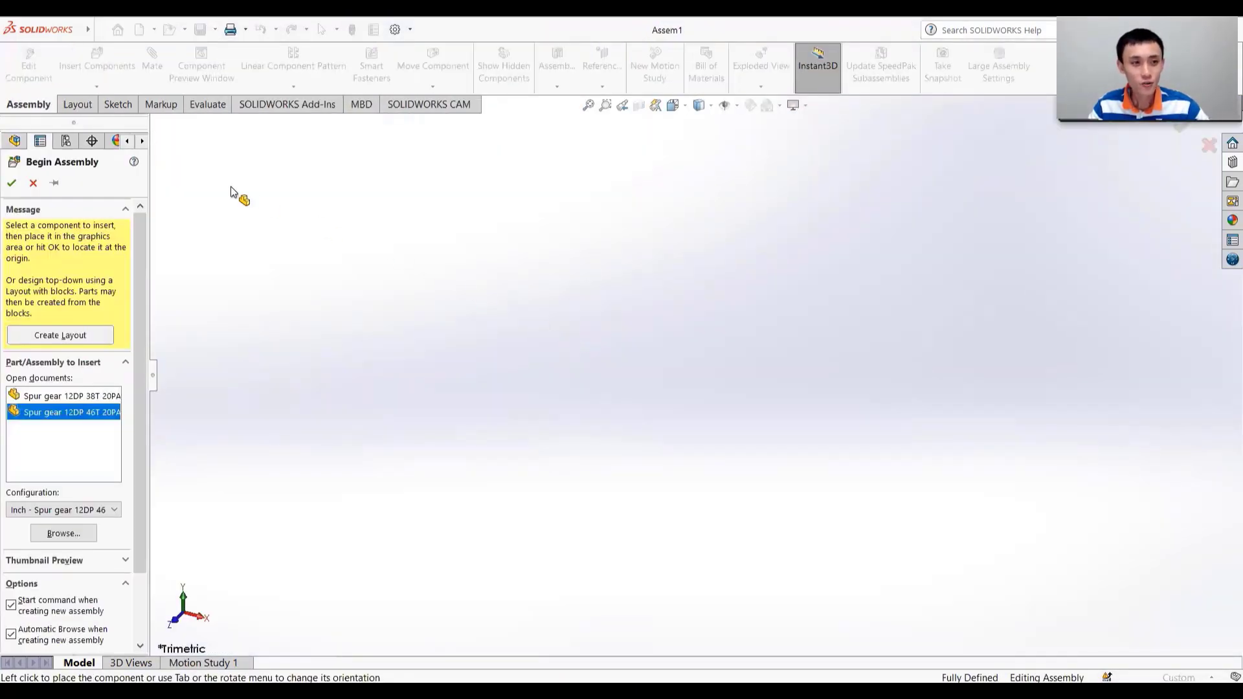
Step: Insert the 38-tooth spur gear from the Gear Mesh folder as the assembly's first component
left_click(76, 396)
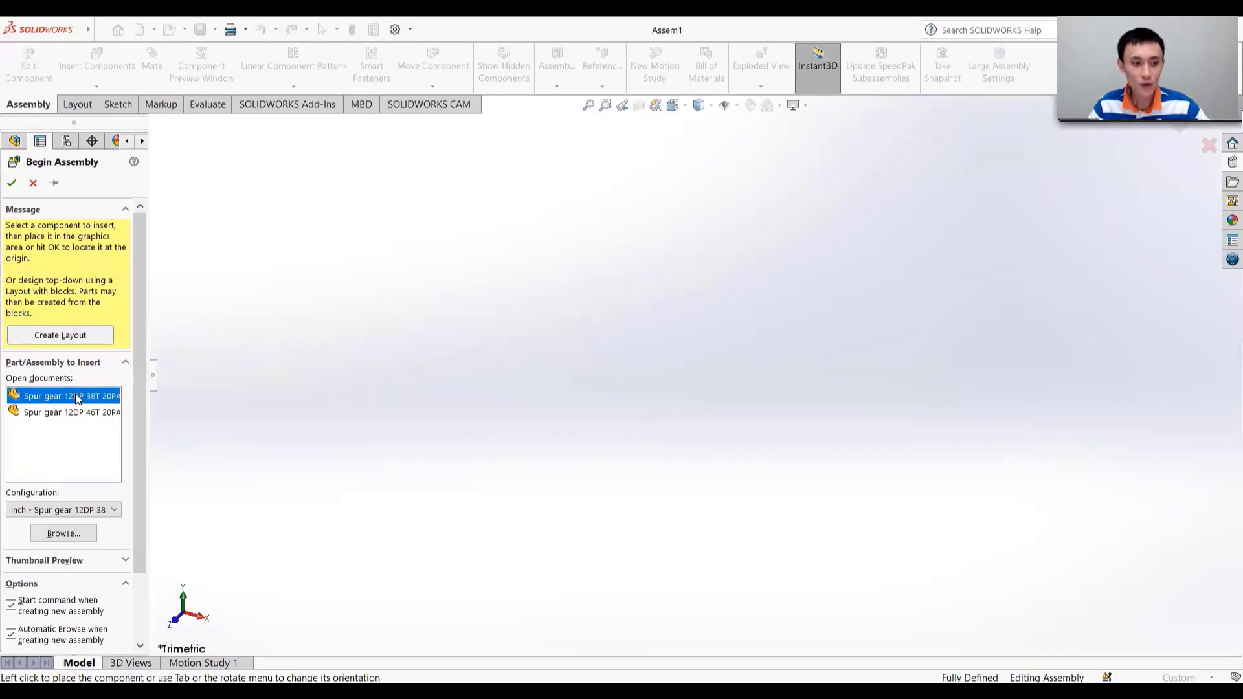
left_click(76, 395)
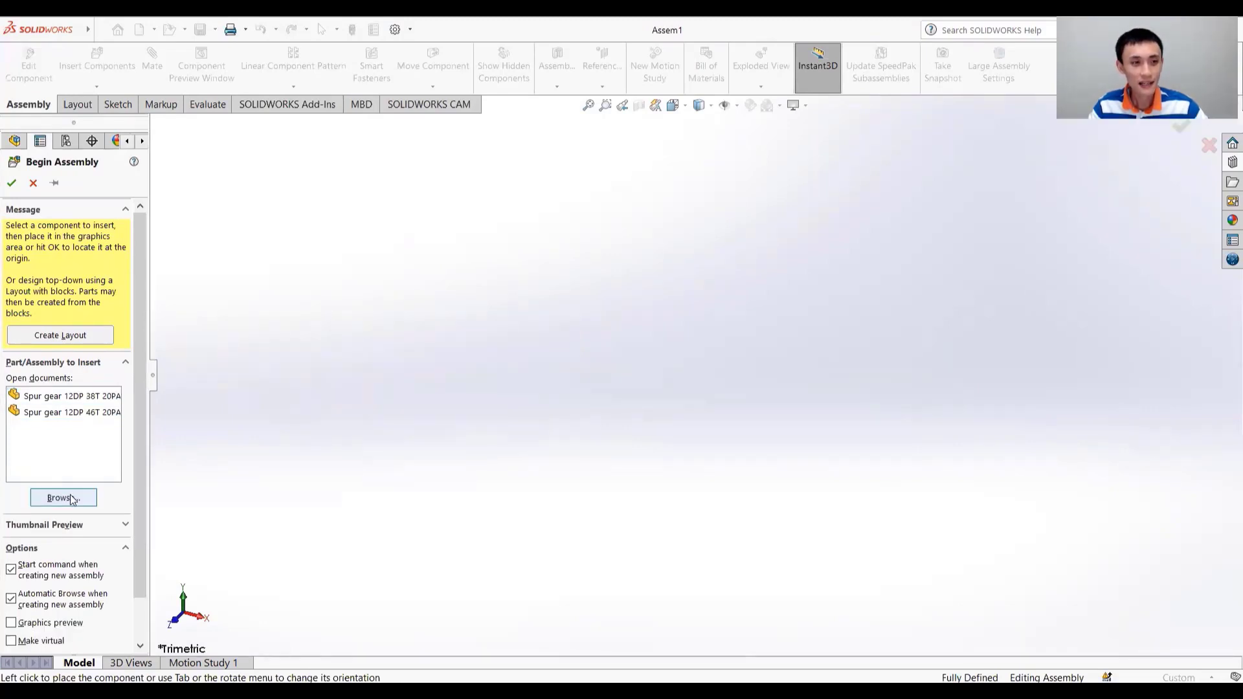
left_click(63, 498)
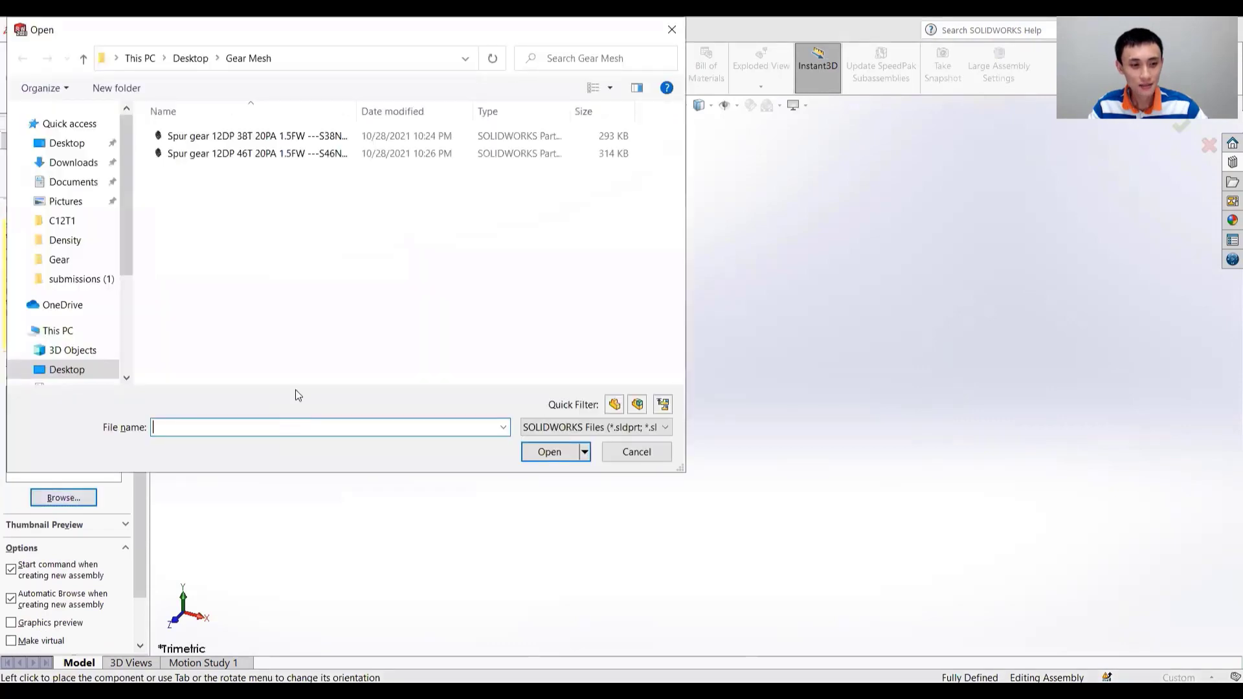
left_click(320, 137)
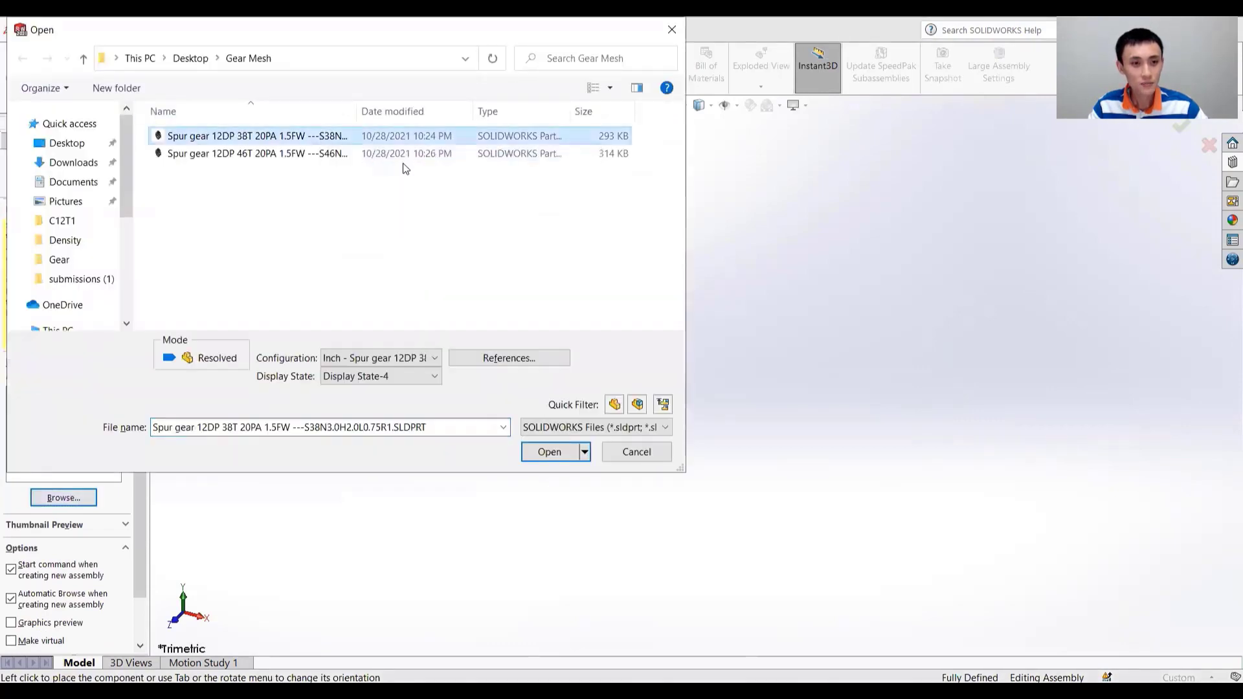
left_click(549, 453)
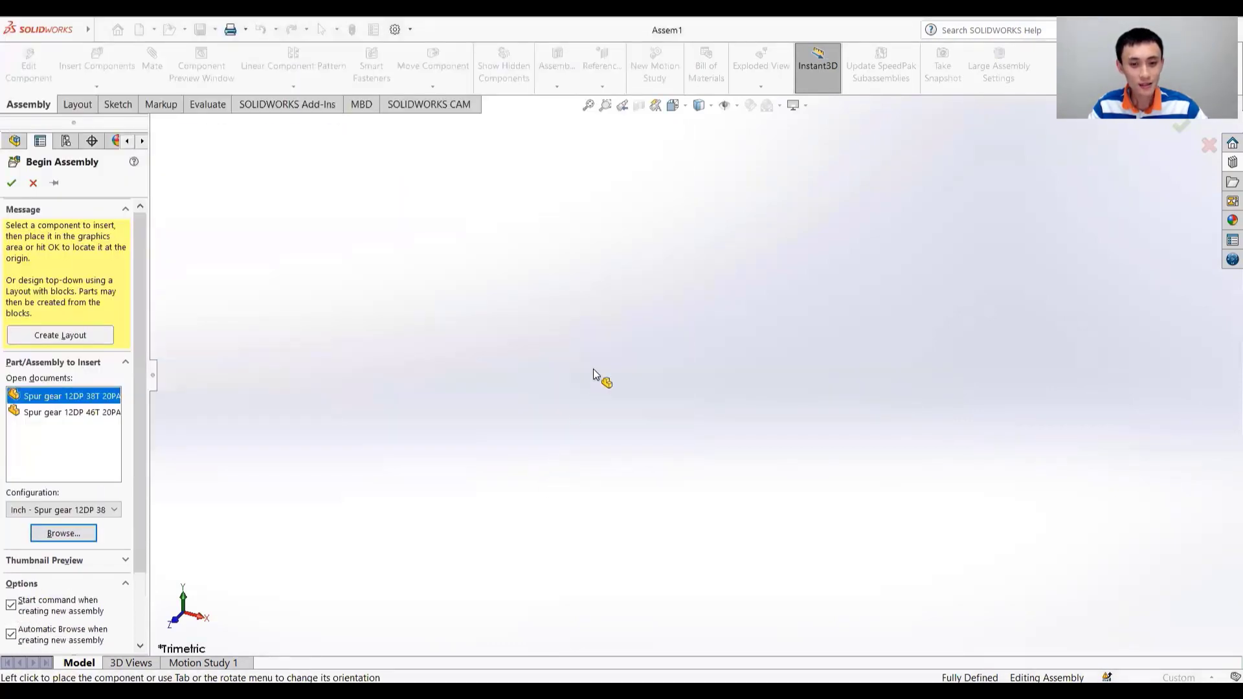
left_click(608, 437)
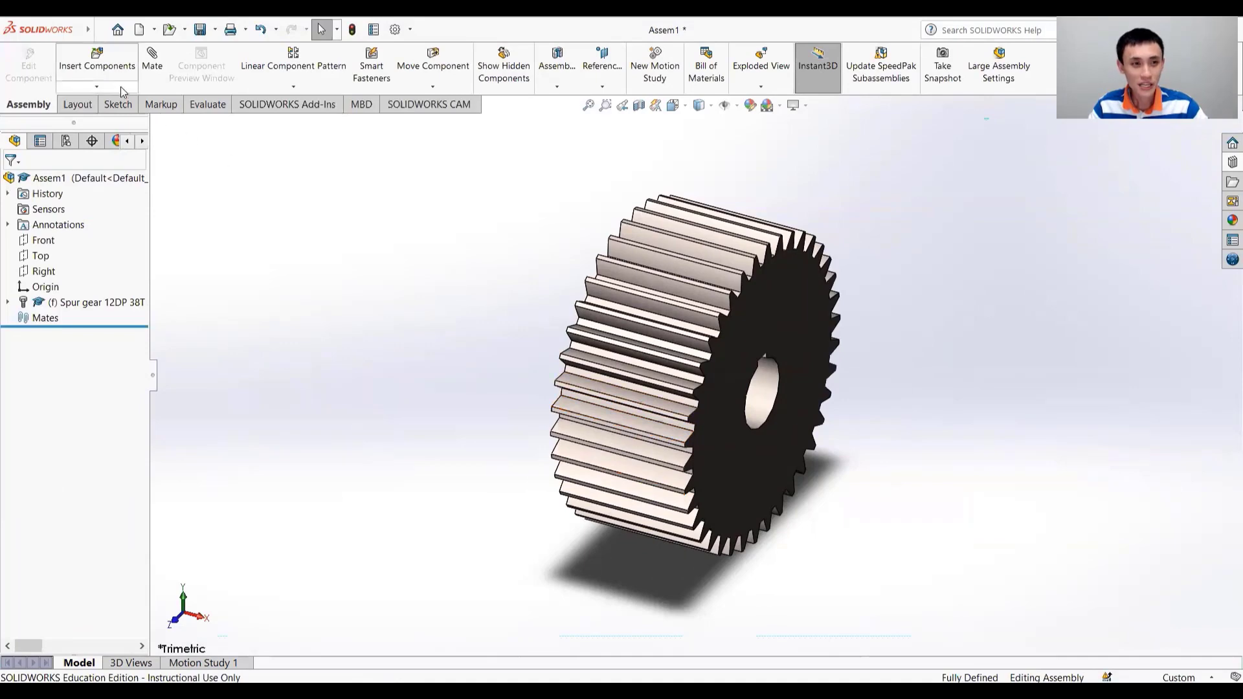
Step: Insert the open 46-tooth spur gear into the assembly and place it beside the 38-tooth gear
left_click(95, 86)
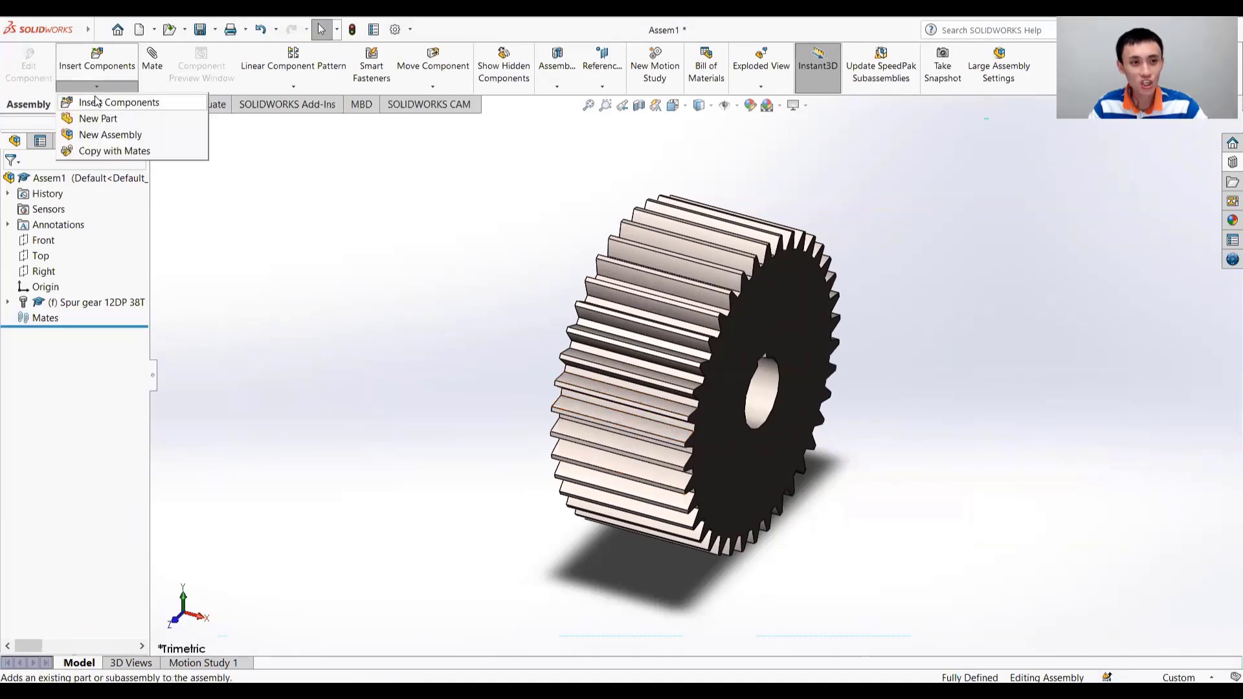
left_click(99, 104)
left_click(57, 388)
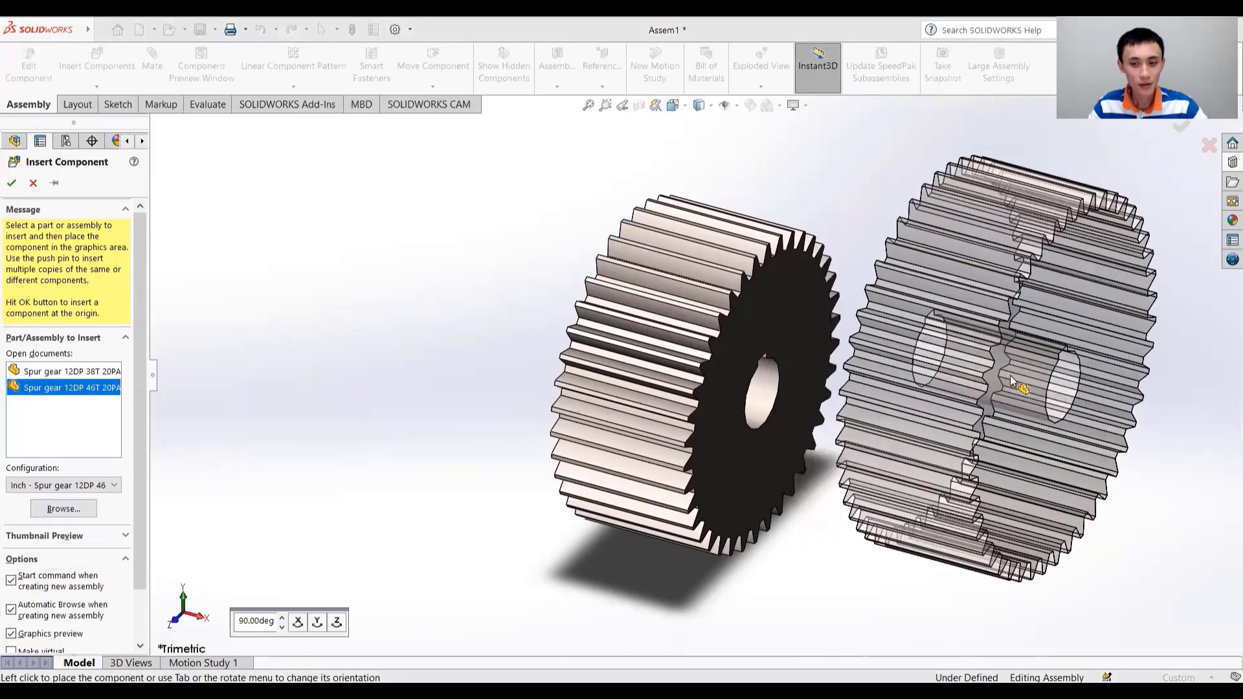
left_click(1010, 377)
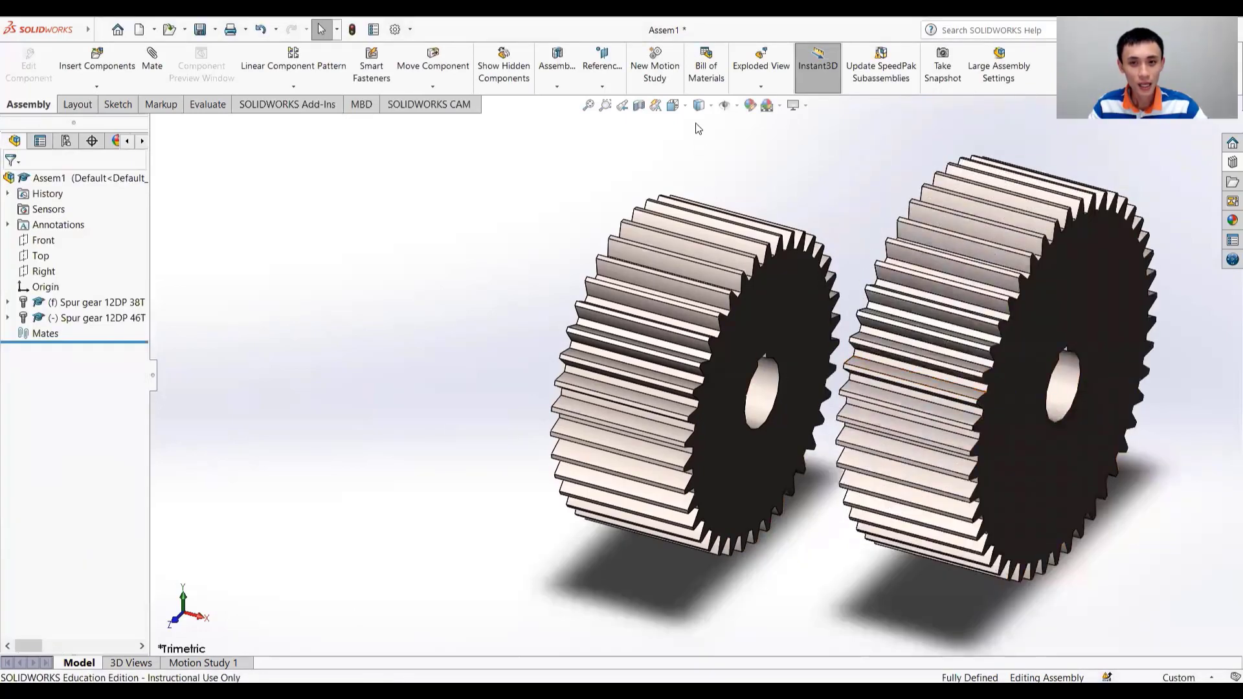
Step: Float the fixed 38-tooth spur gear component so that it can move freely in the assembly
left_click(687, 108)
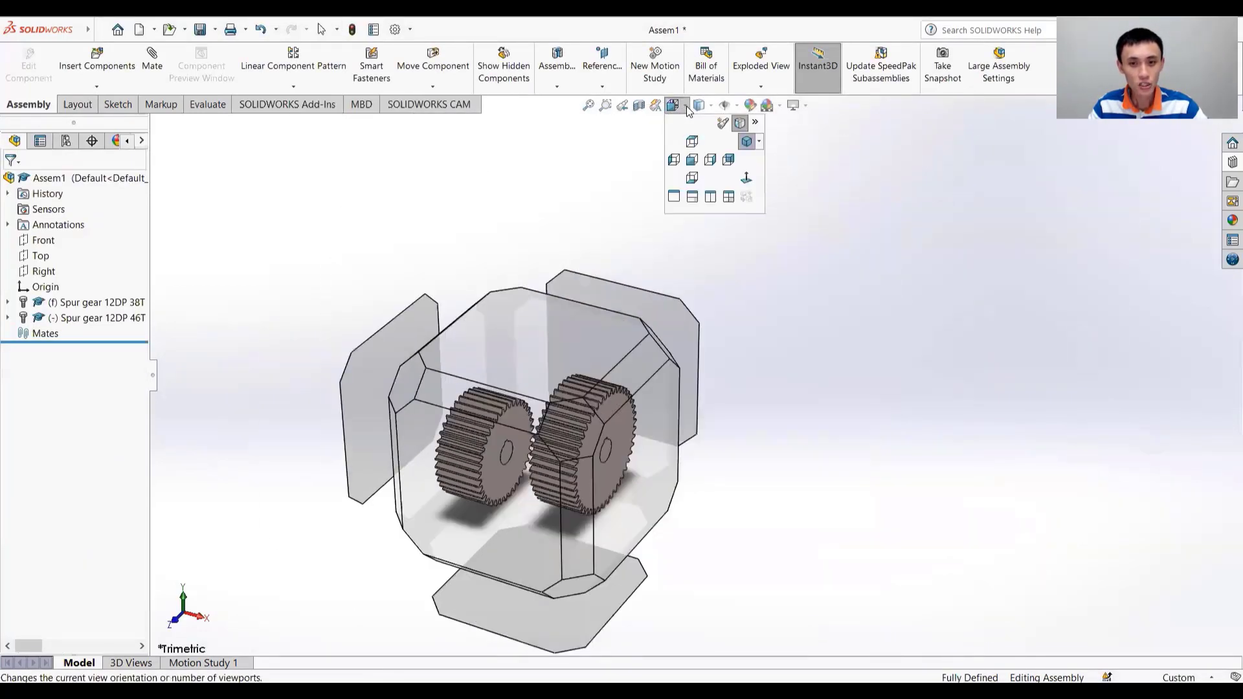
left_click(690, 163)
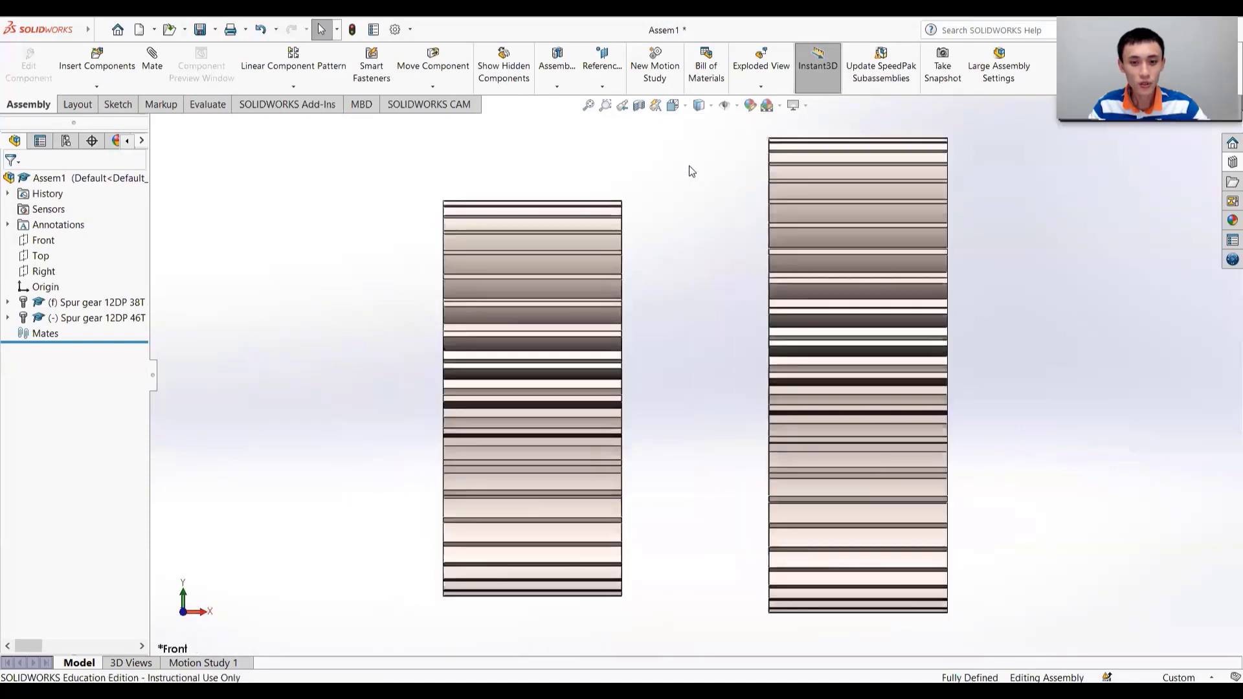
middle_click_drag(945, 369, 840, 366)
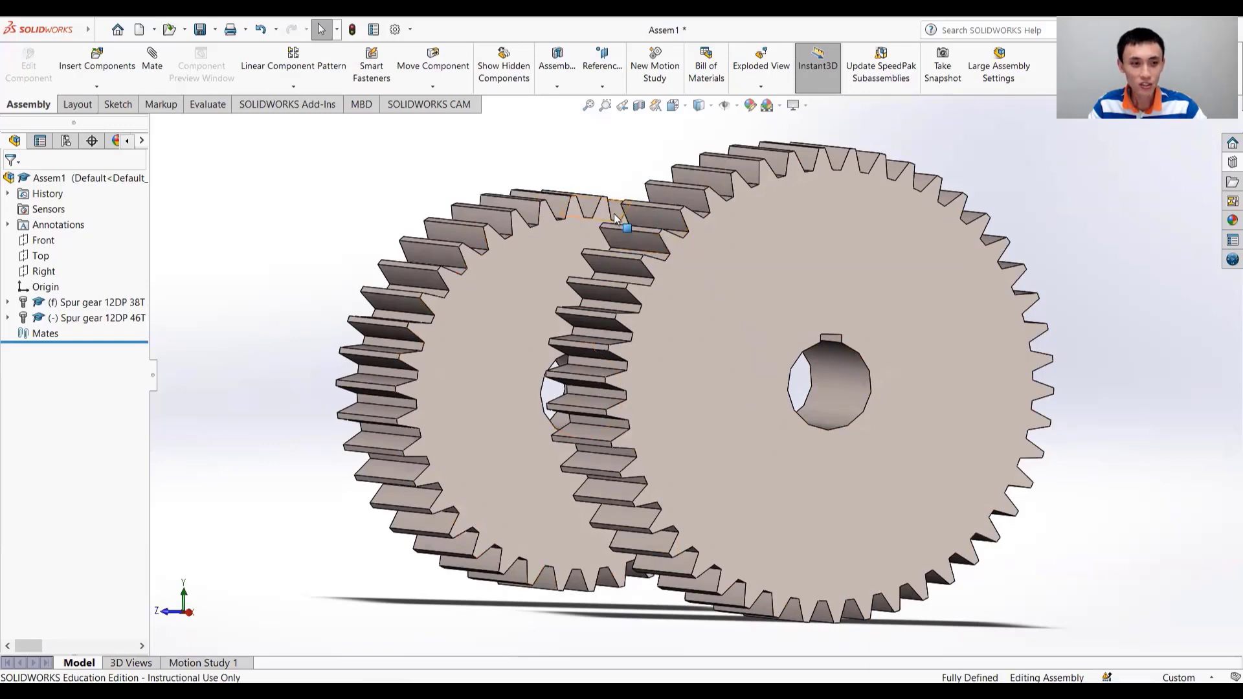
left_click(74, 305)
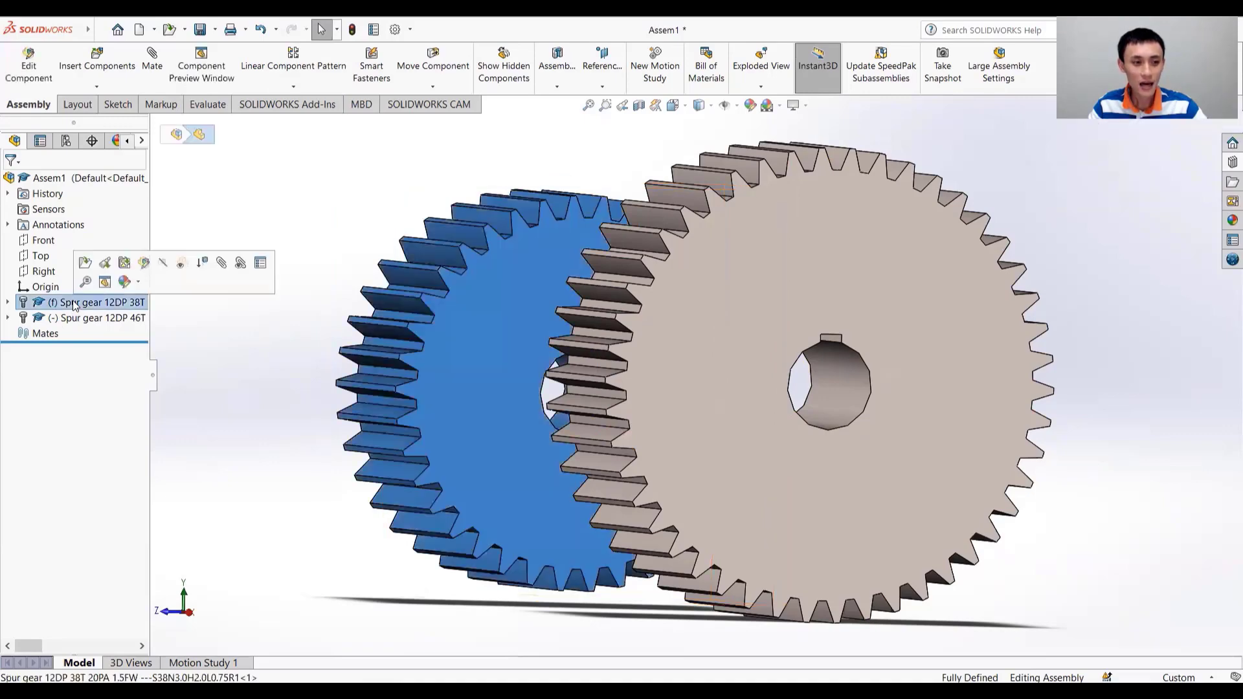
right_click(74, 305)
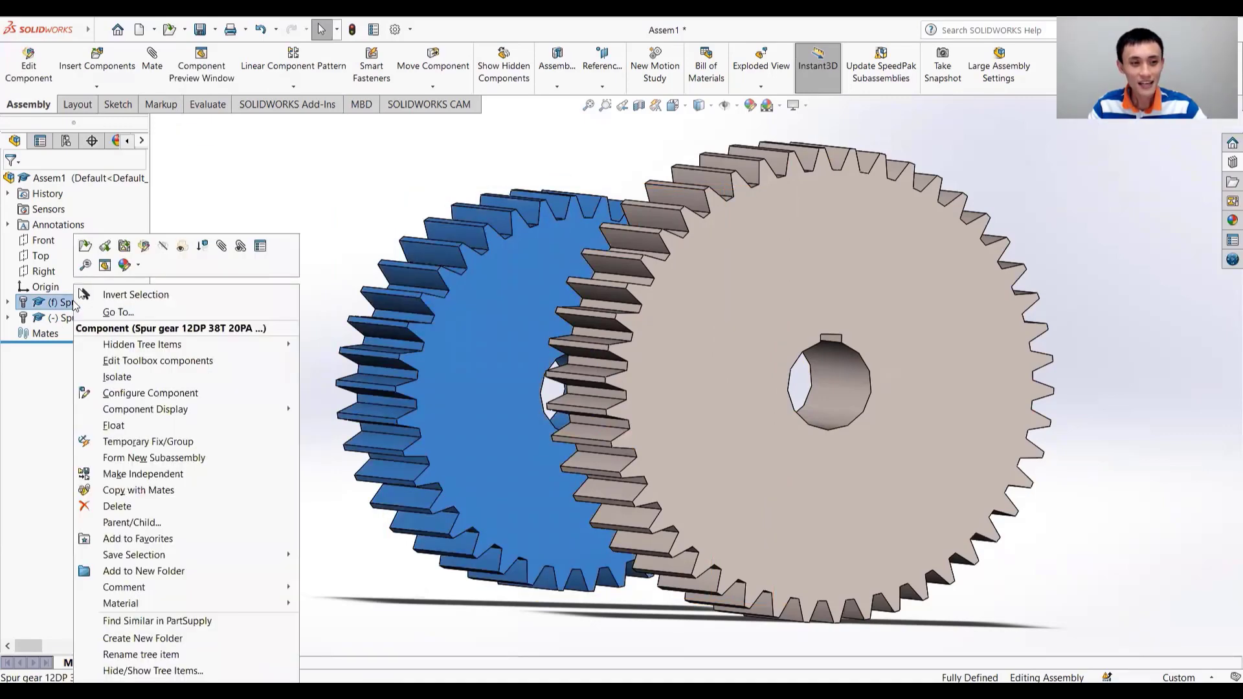
left_click(113, 425)
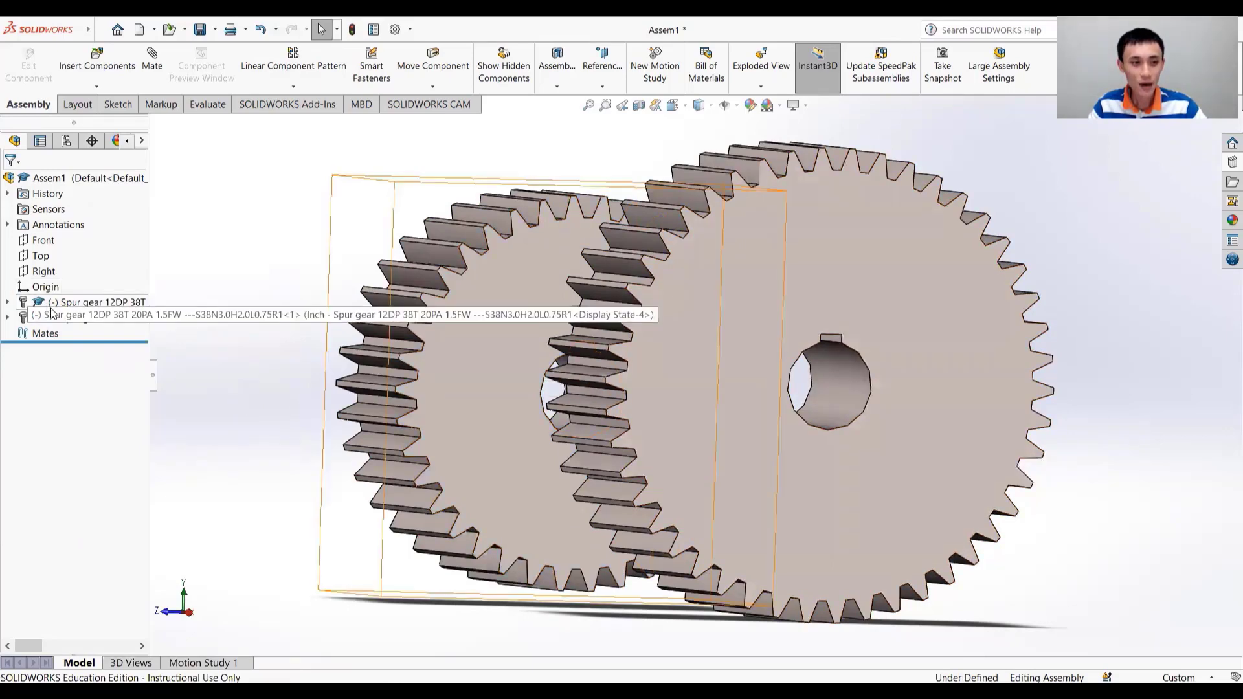
Step: Add a coincident mate between the 38-tooth gear's flat end face and the assembly's Front plane
left_click(151, 64)
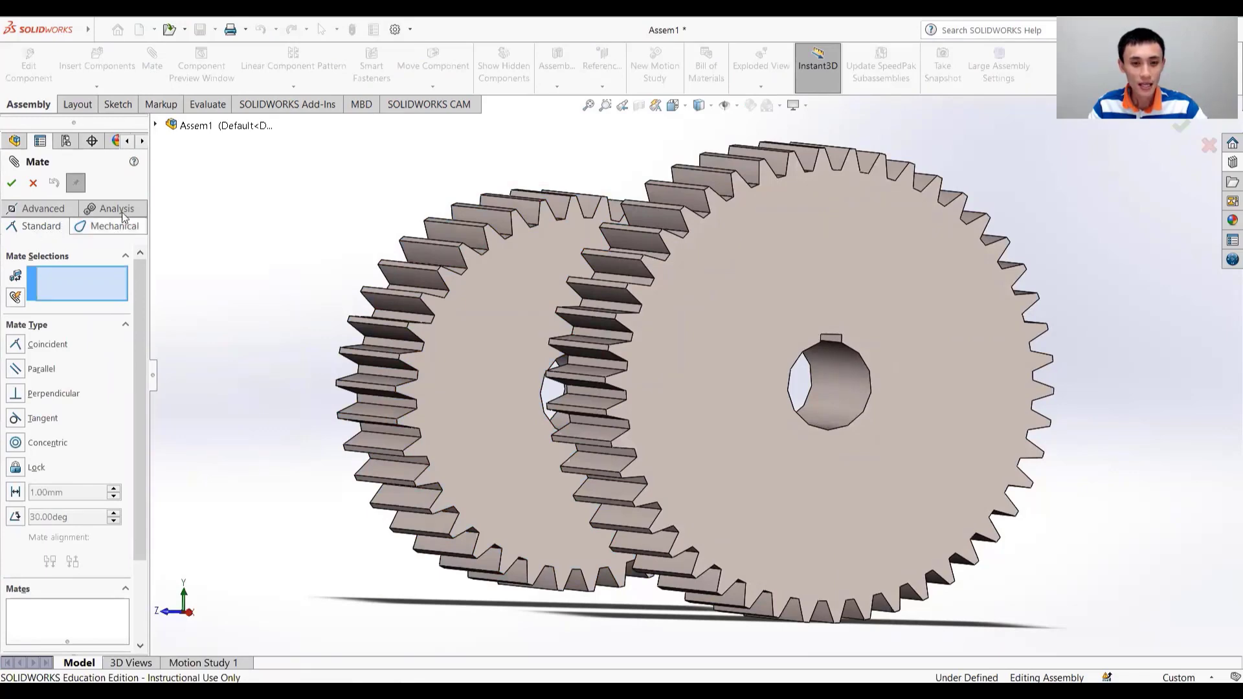
scroll(597, 218, "down", 5)
scroll(598, 219, "up", 5)
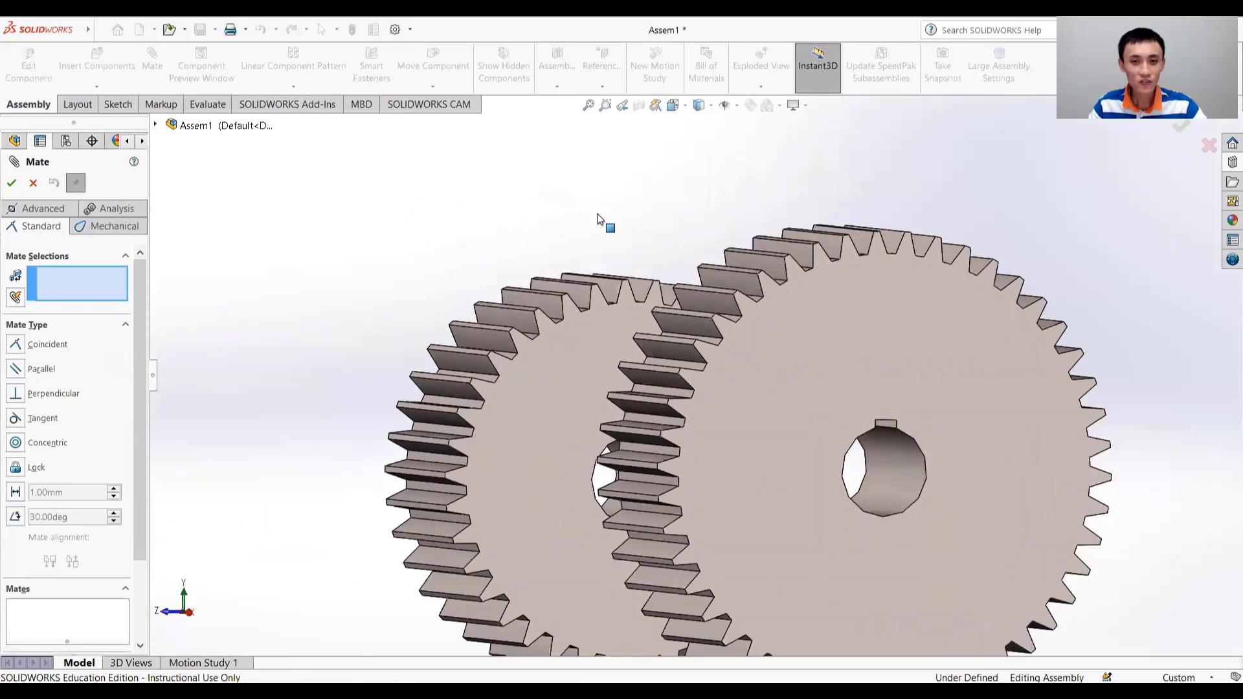
scroll(646, 250, "down", 3)
scroll(644, 250, "up", 5)
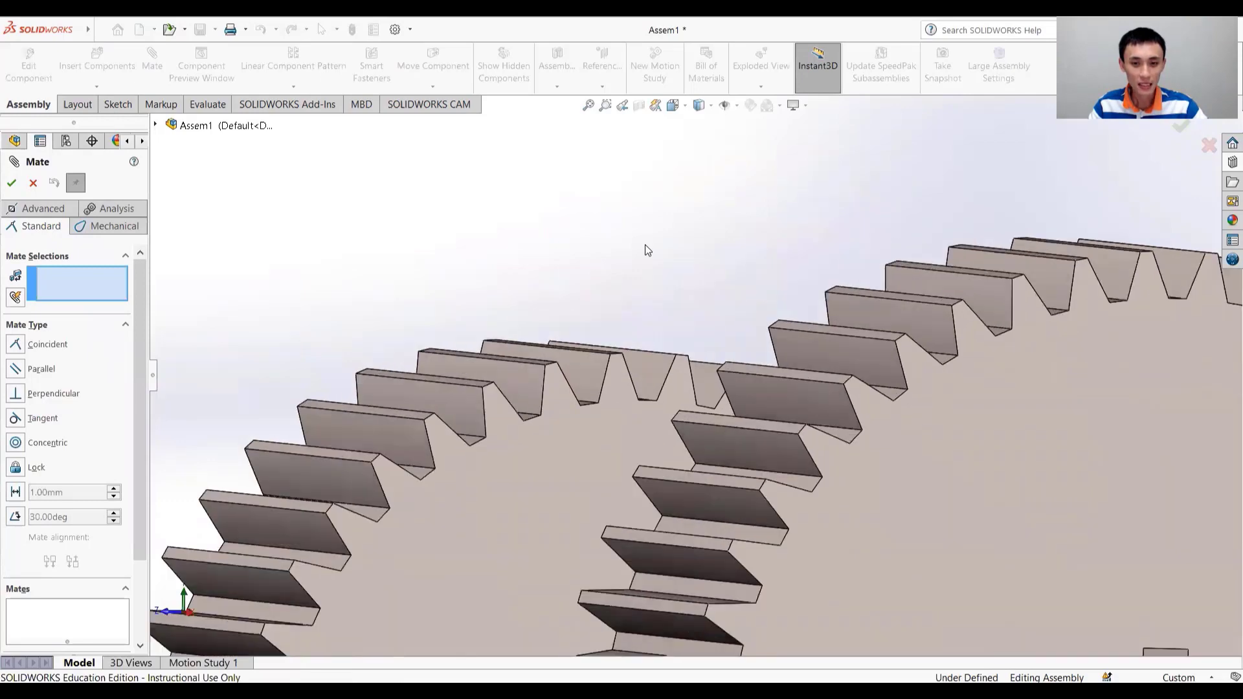
middle_click_drag(653, 328, 794, 395)
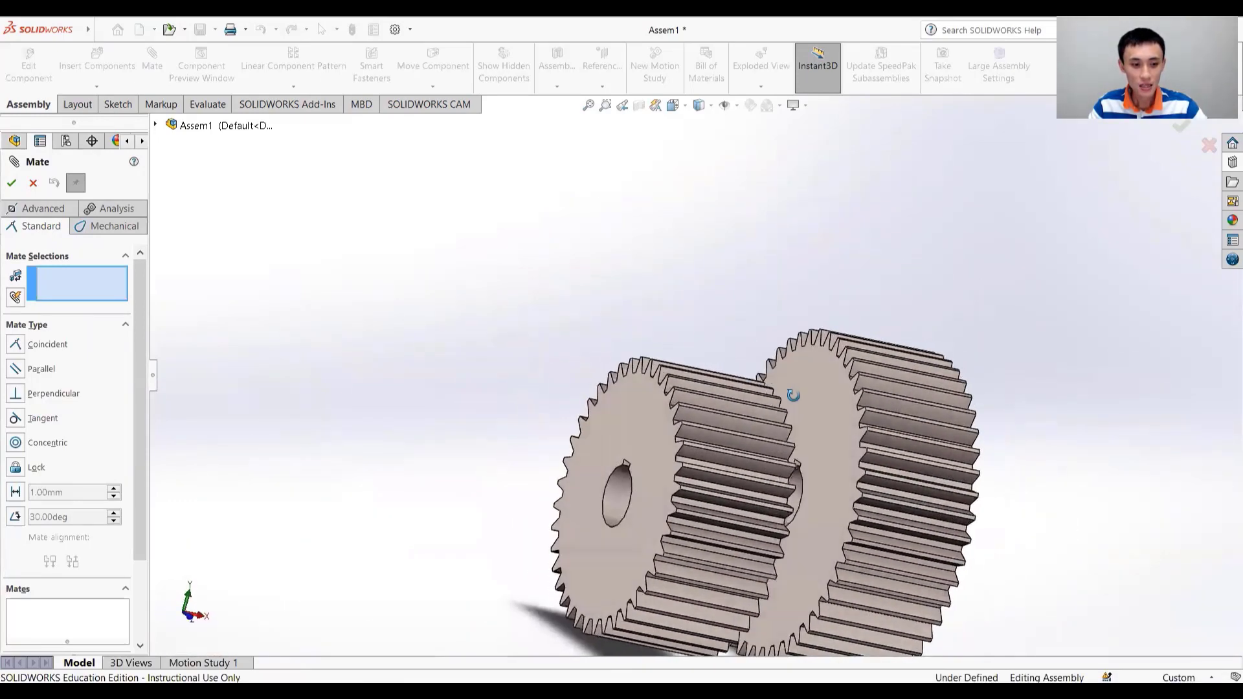
left_click(635, 415)
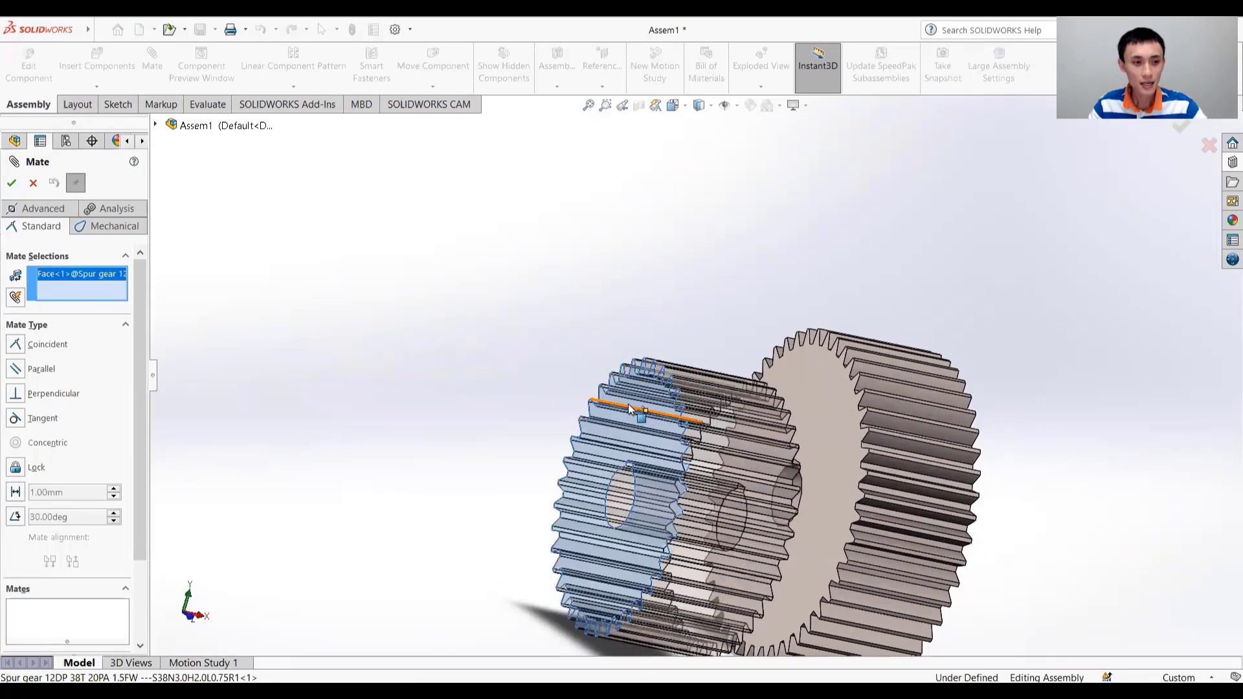
left_click(155, 126)
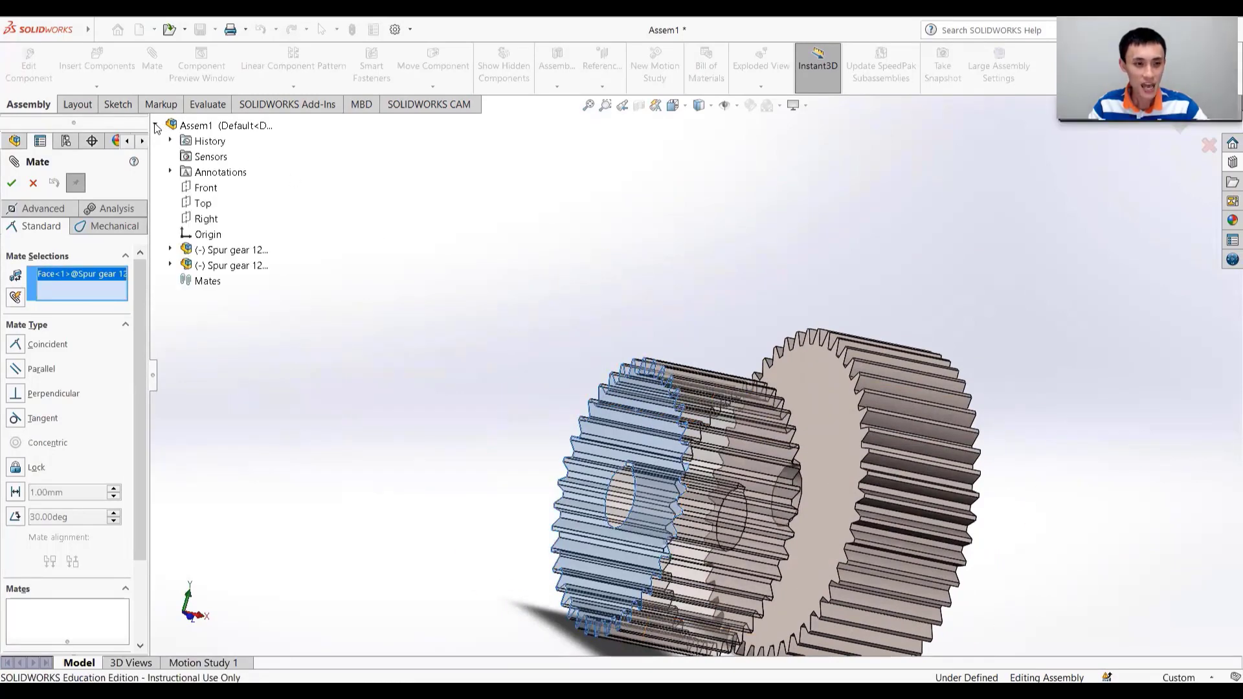
left_click(206, 188)
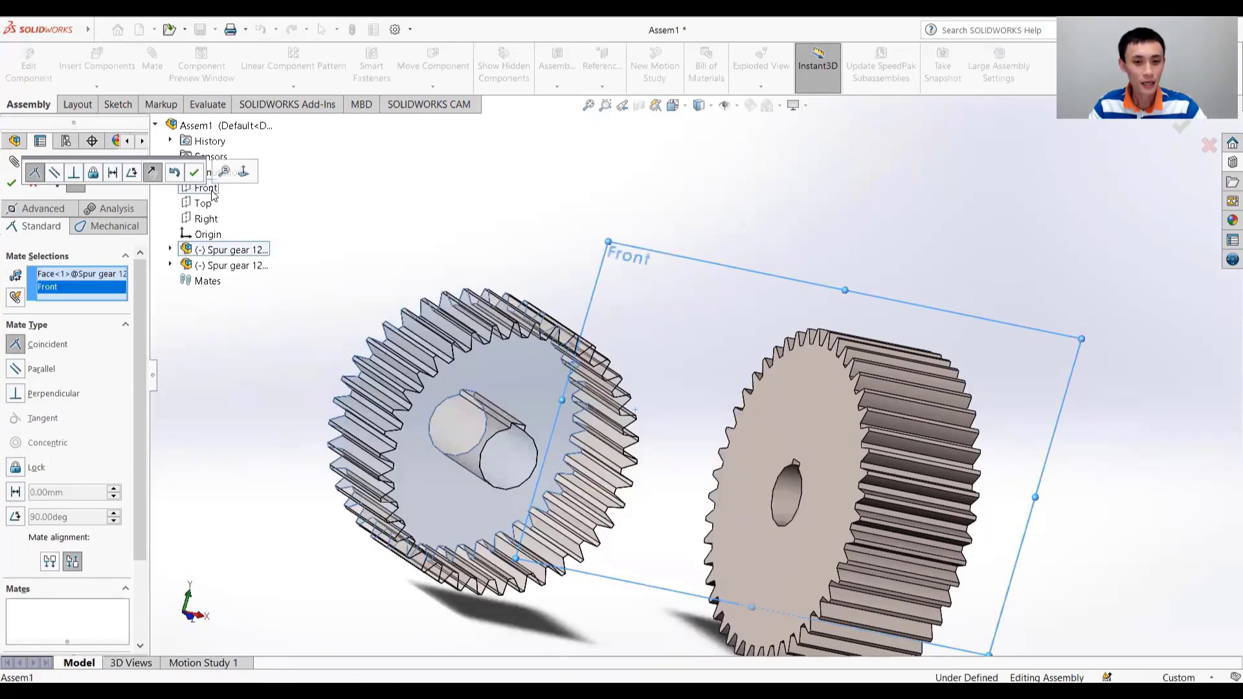
scroll(625, 371, "down", 1)
scroll(624, 368, "up", 2)
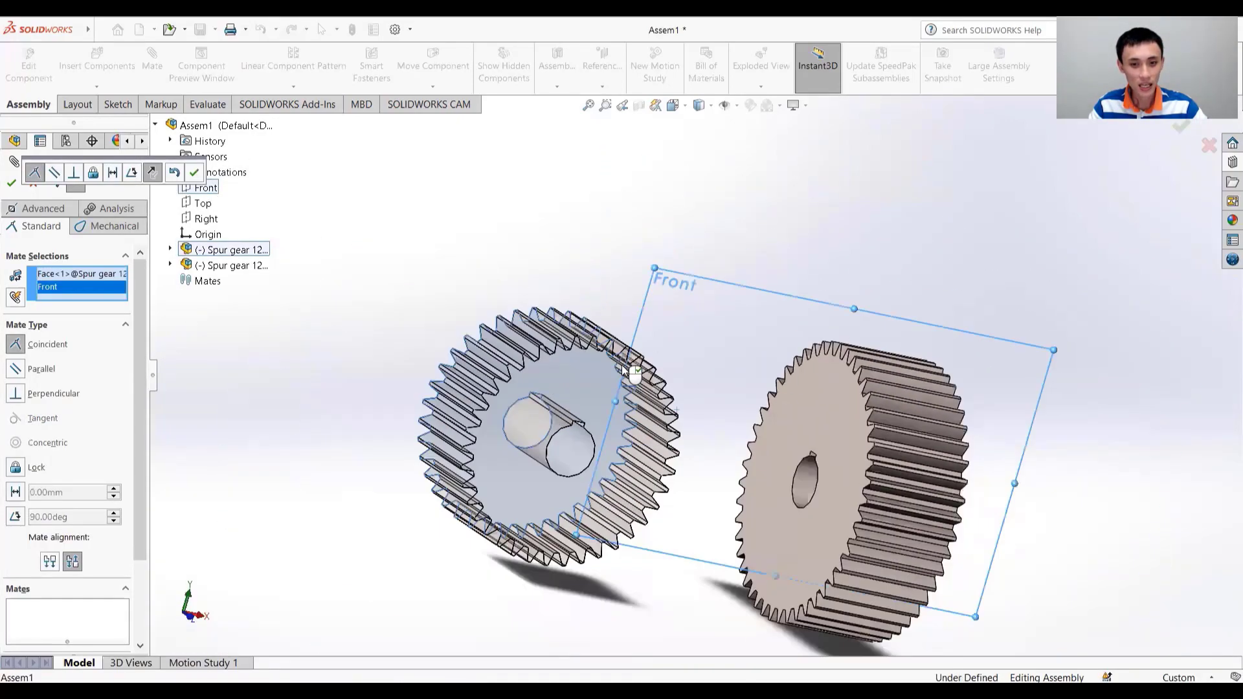
middle_click_drag(702, 227, 557, 275)
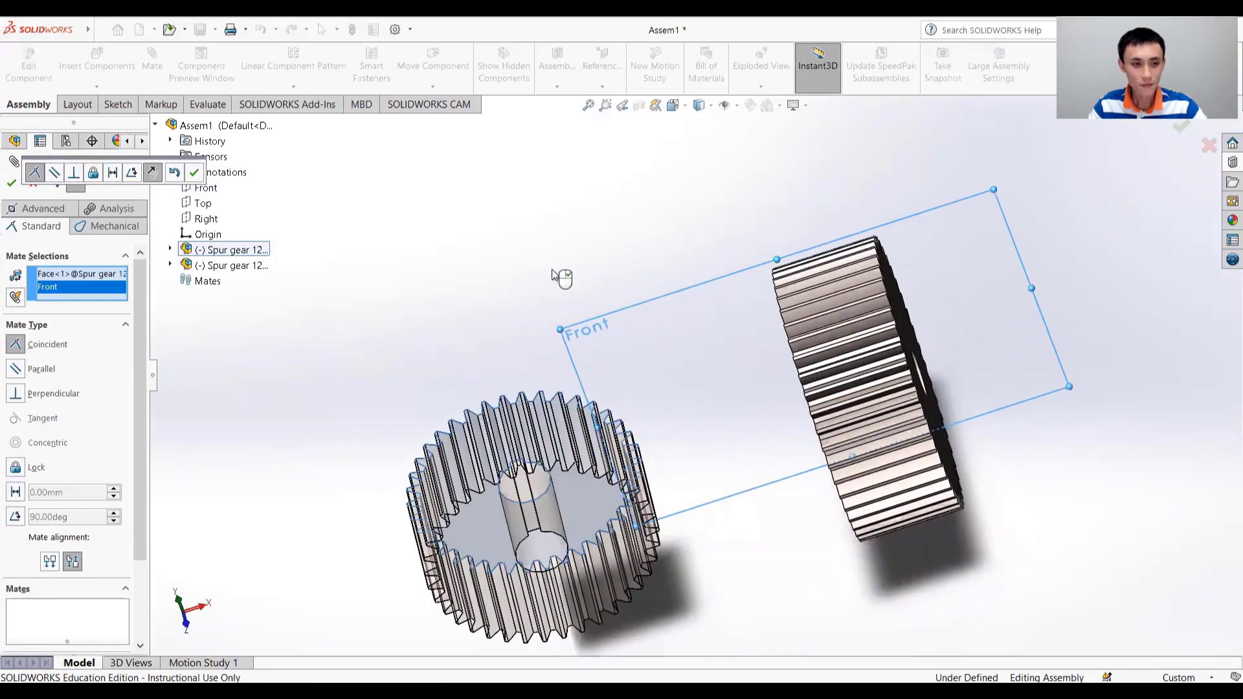
left_click(193, 172)
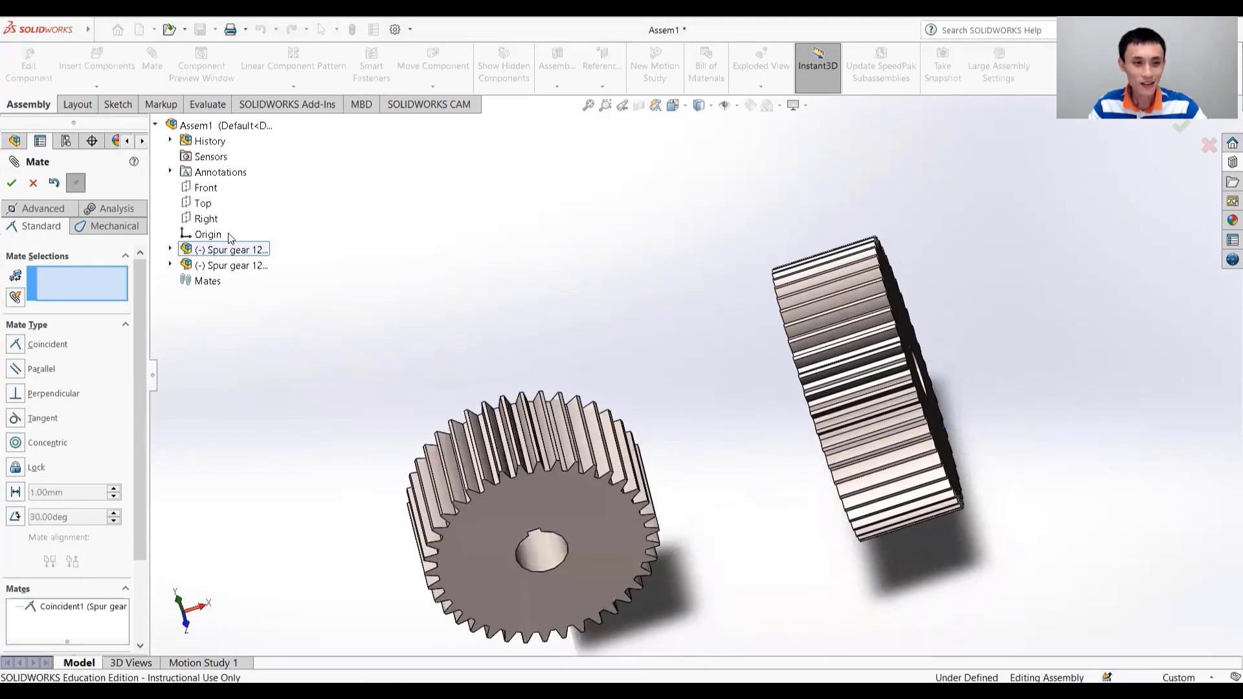
Step: Mate the 46-tooth gear's flat end face coincident with the assembly's Front plane and finish mating
middle_click_drag(944, 395, 872, 352)
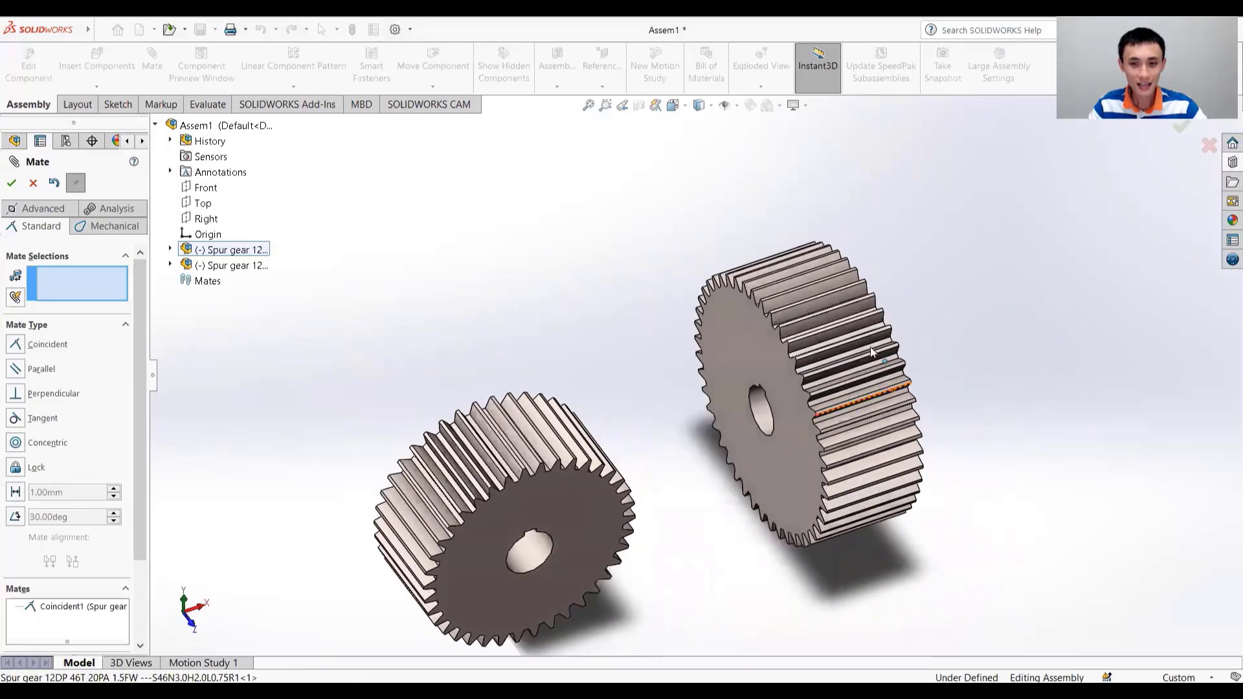
left_click(741, 333)
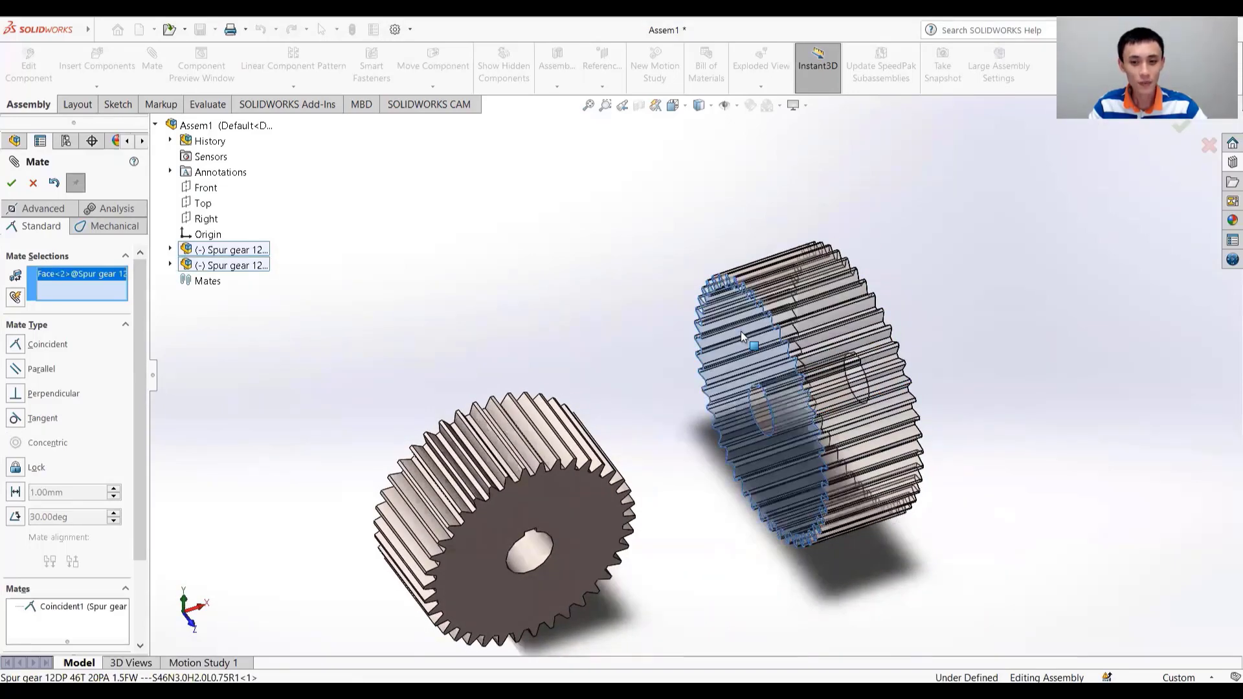
left_click(214, 190)
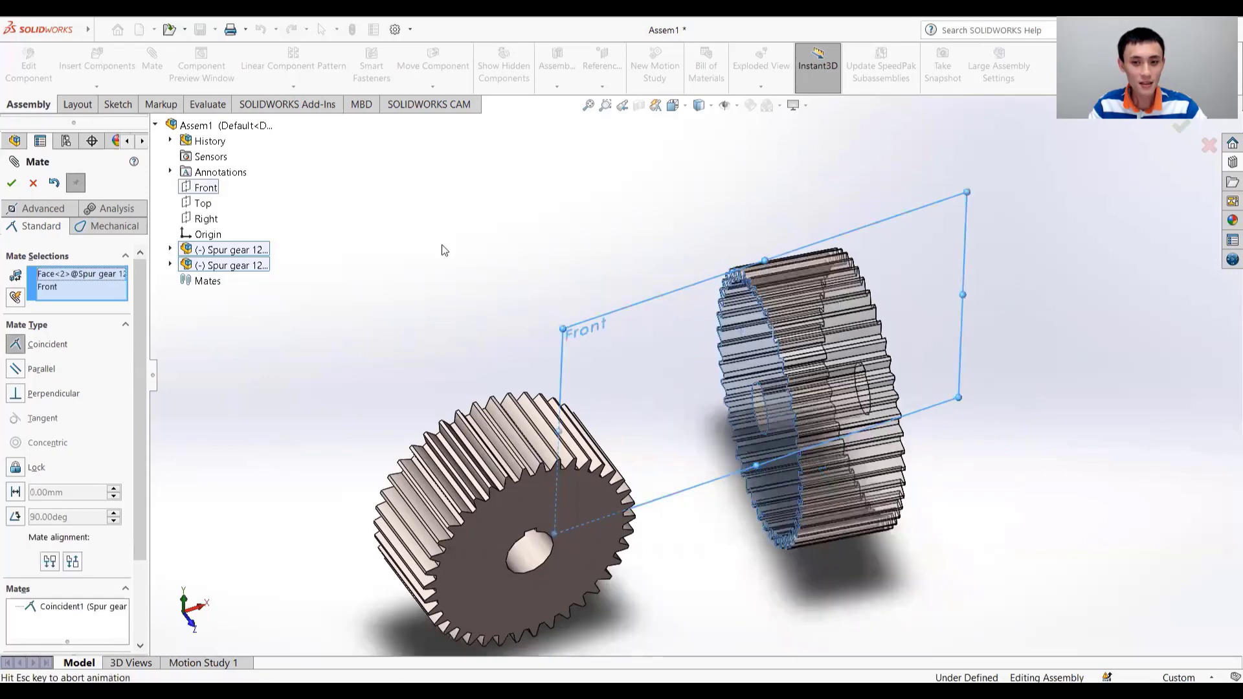
mouse_move(830, 324)
middle_mouse_down()
mouse_move(863, 406)
mouse_move(822, 343)
middle_mouse_up()
left_click(427, 228)
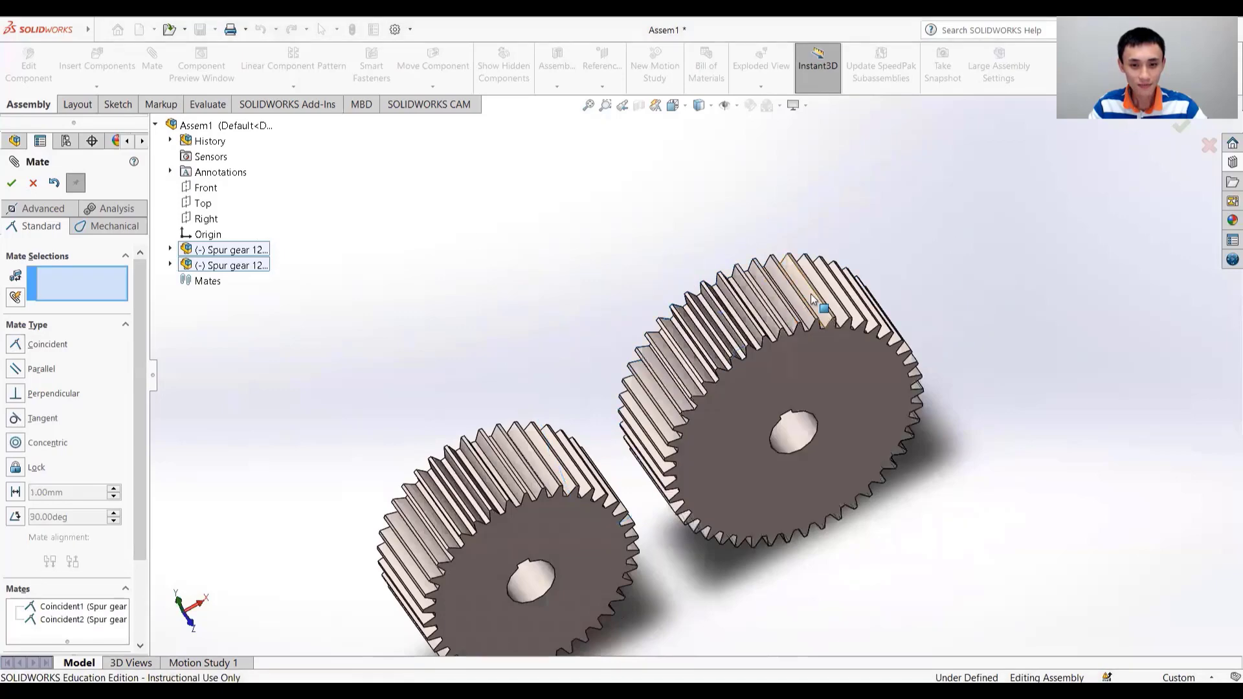
left_click(685, 107)
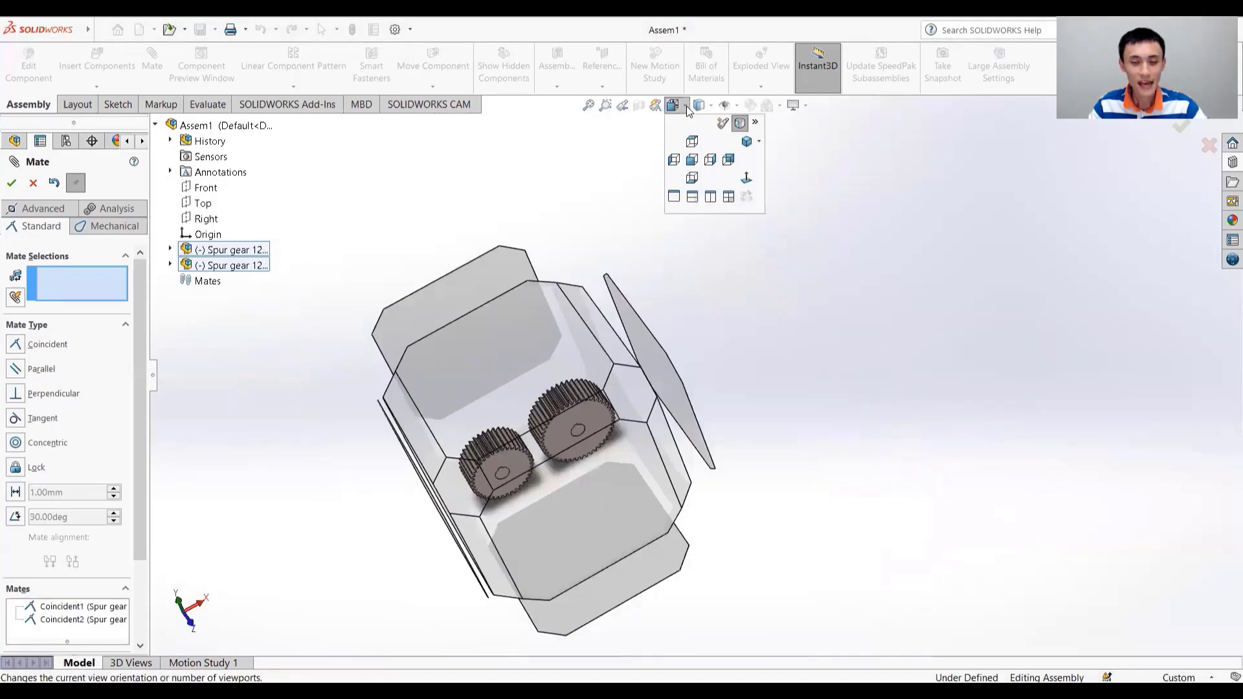
left_click(692, 160)
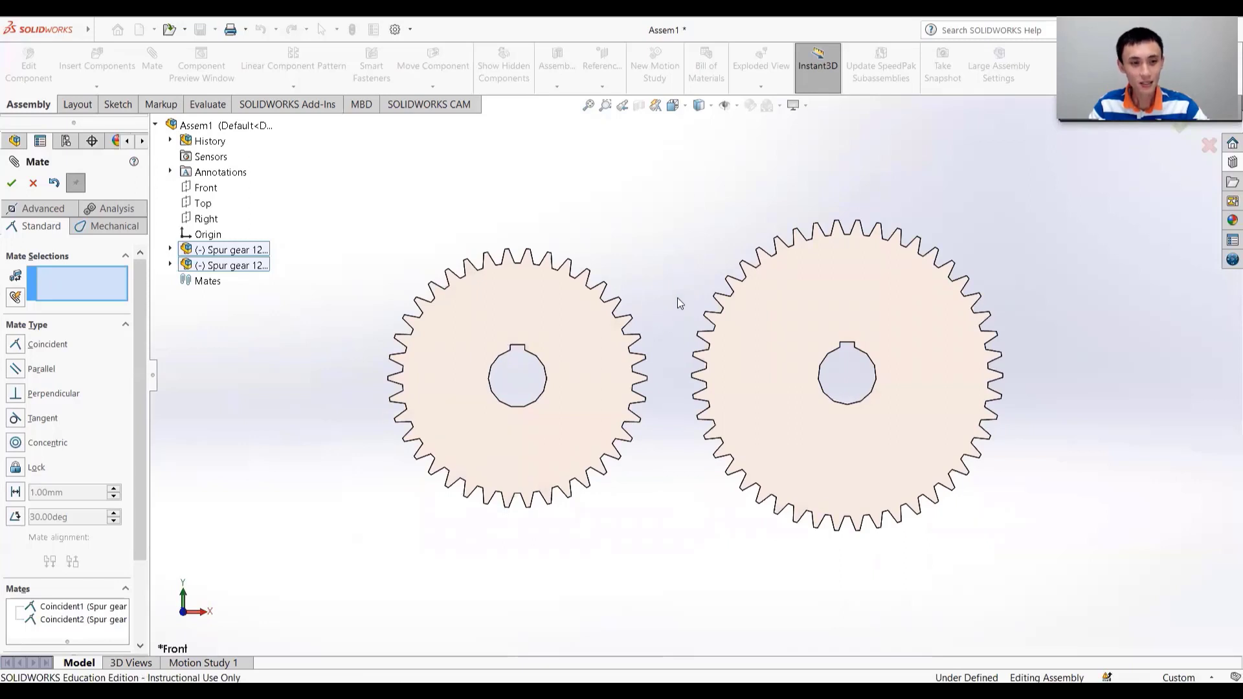
left_click(5, 183)
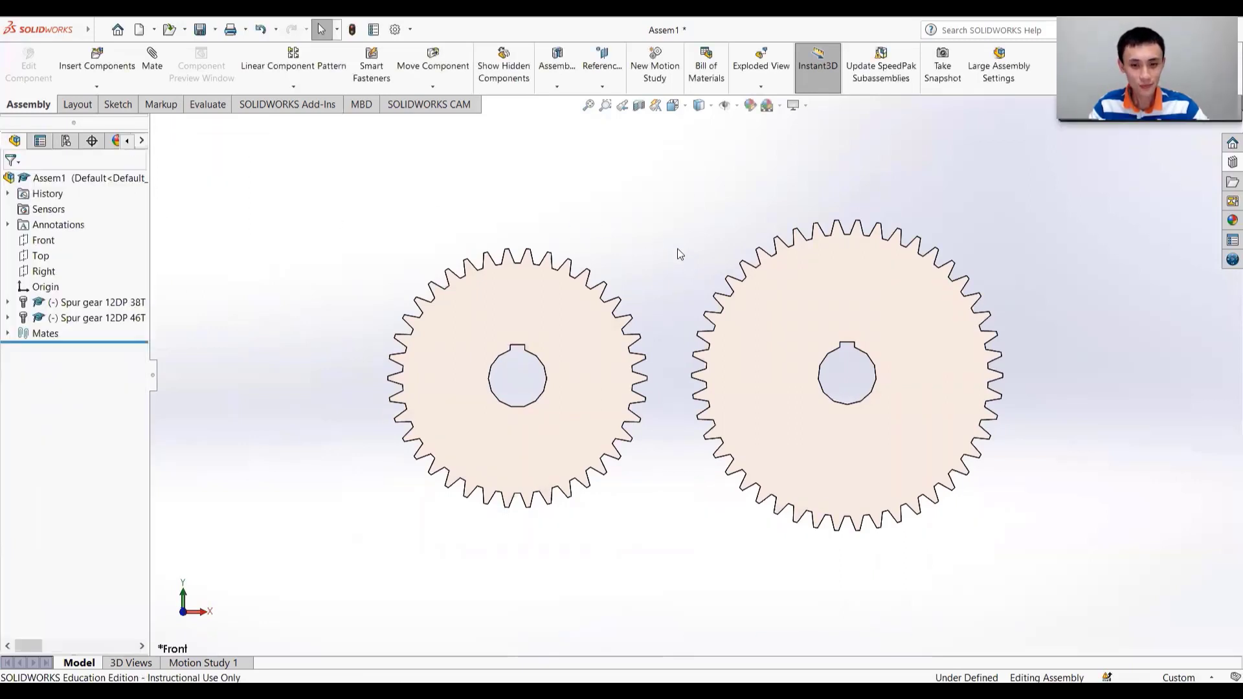
Step: Show the TooCutSke sketch under the 38-tooth gear's ToothCut feature
middle_click_drag(677, 248, 689, 299)
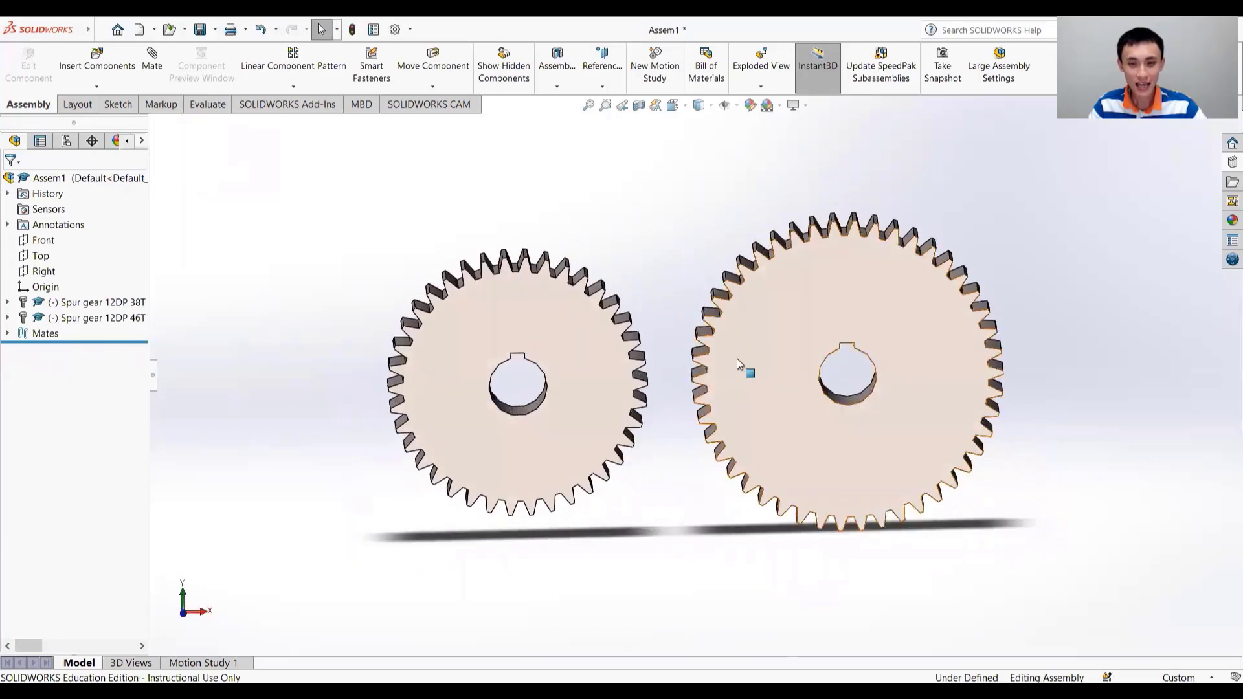
scroll(609, 324, "down", 4)
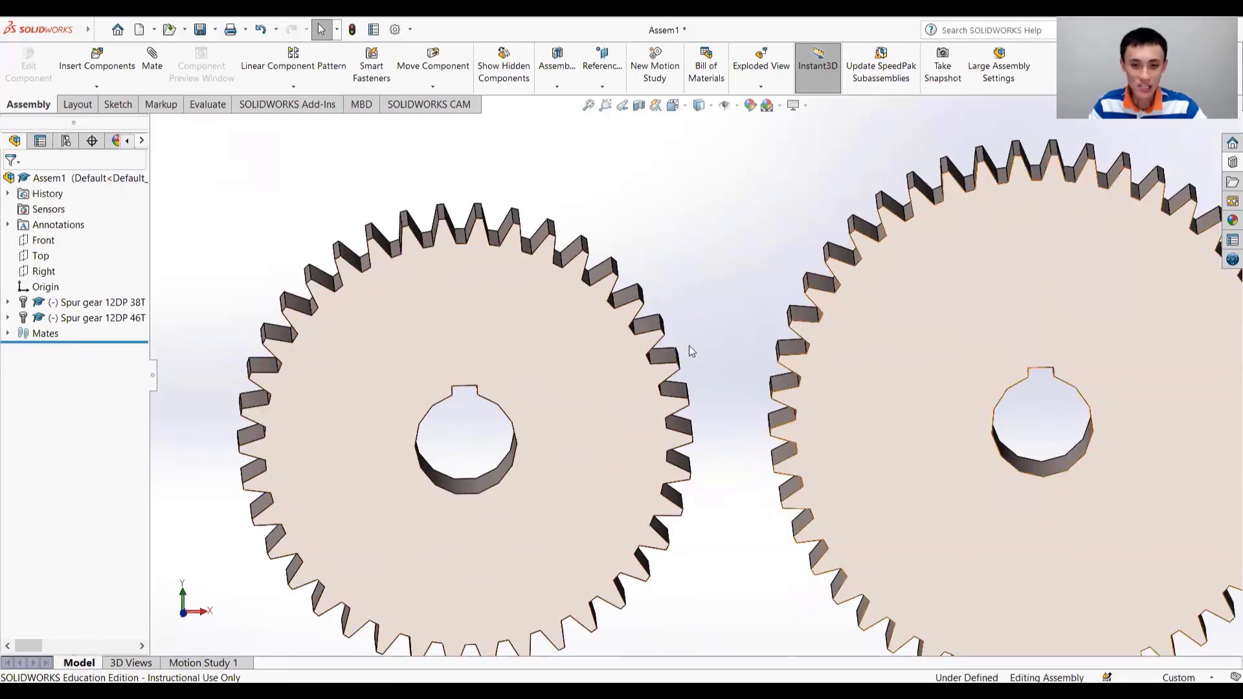
left_click(7, 303)
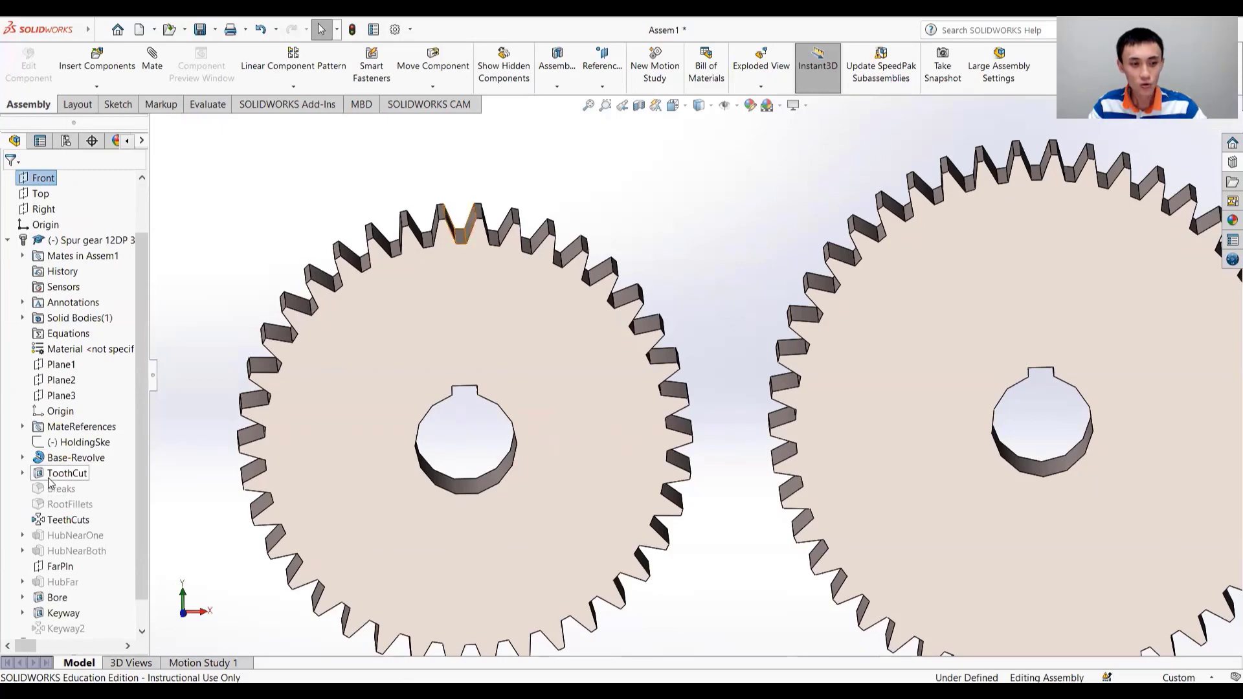
left_click(22, 473)
left_click(72, 490)
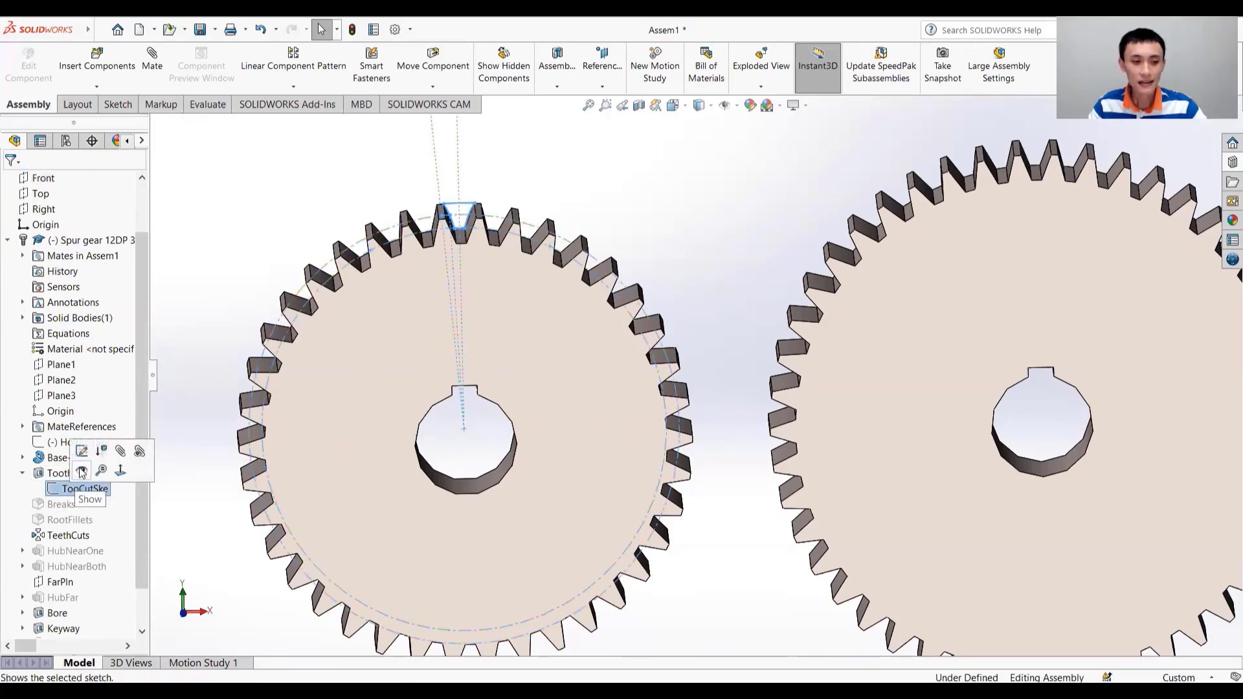
left_click(82, 471)
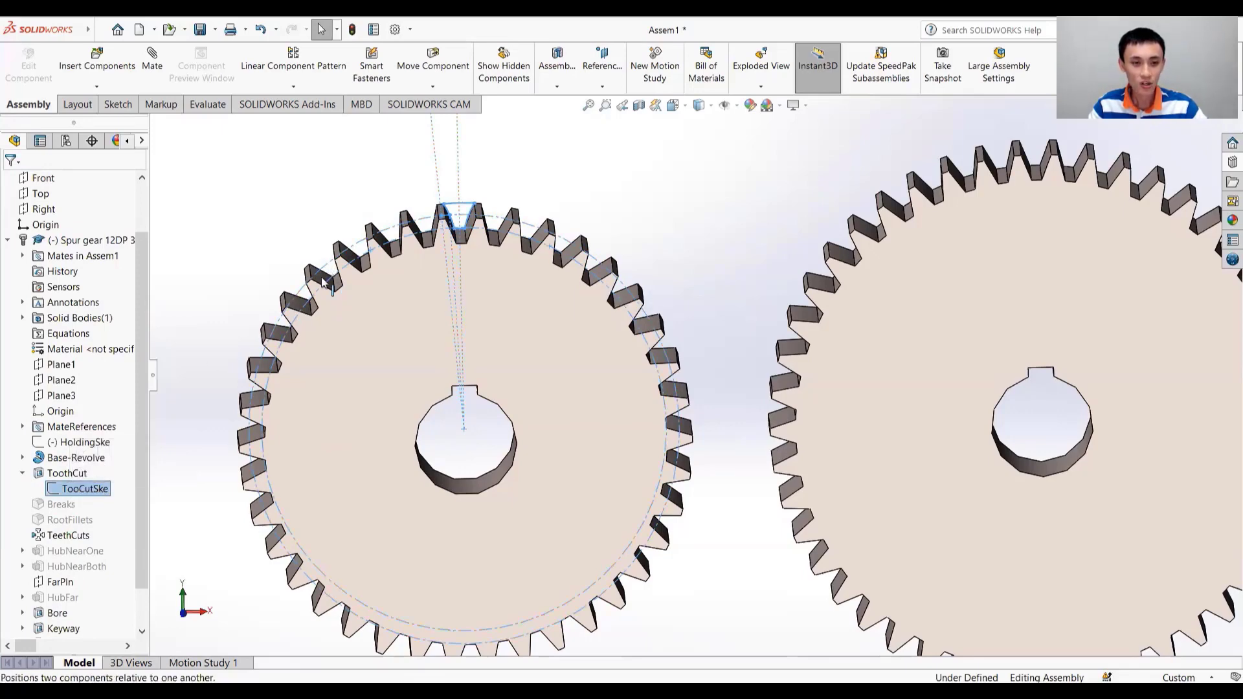
left_click(75, 490)
left_click(86, 467)
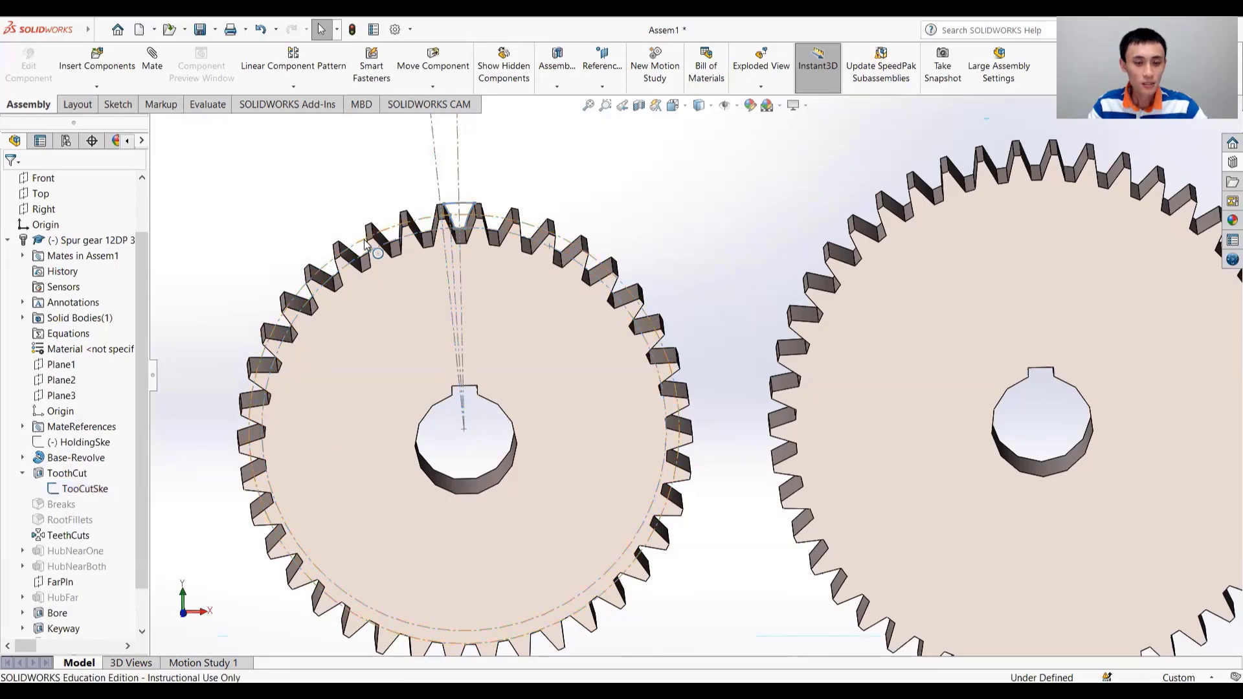
Step: Show the TooCutSke sketch under the 46-tooth gear's ToothCut feature
mouse_move(675, 301)
middle_mouse_down()
mouse_move(666, 269)
mouse_move(673, 285)
middle_mouse_up()
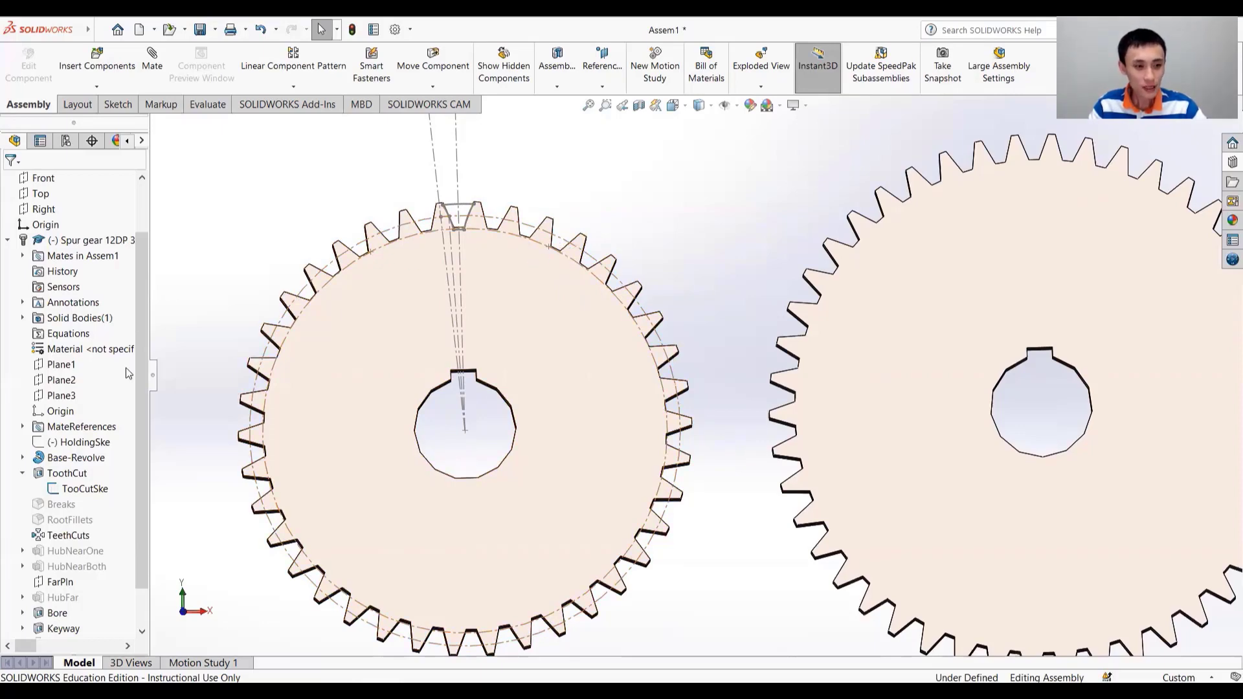
left_click(8, 240)
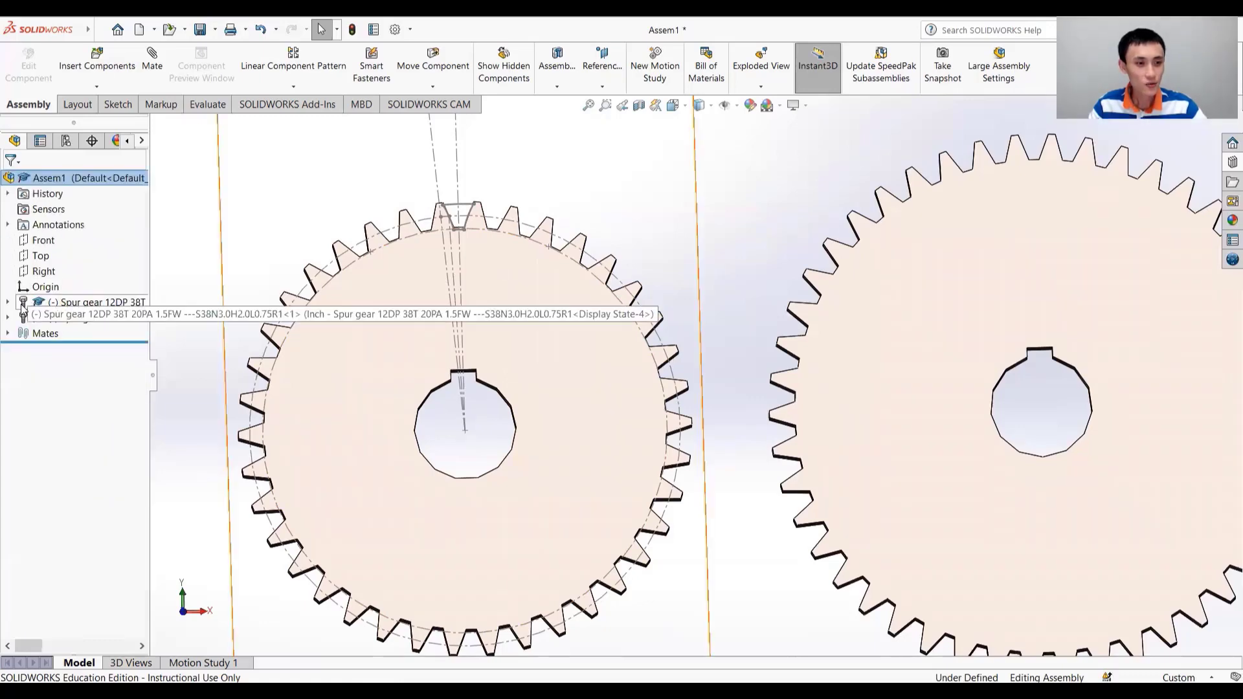
left_click(7, 318)
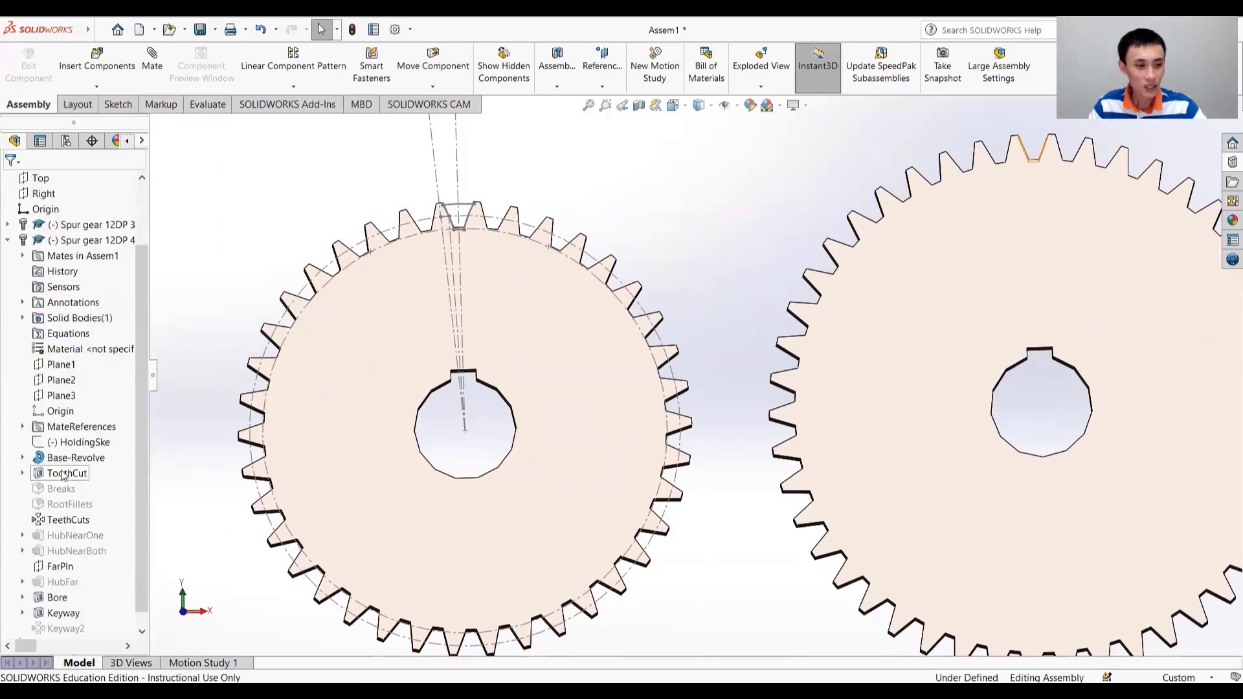
left_click(23, 473)
left_click(71, 490)
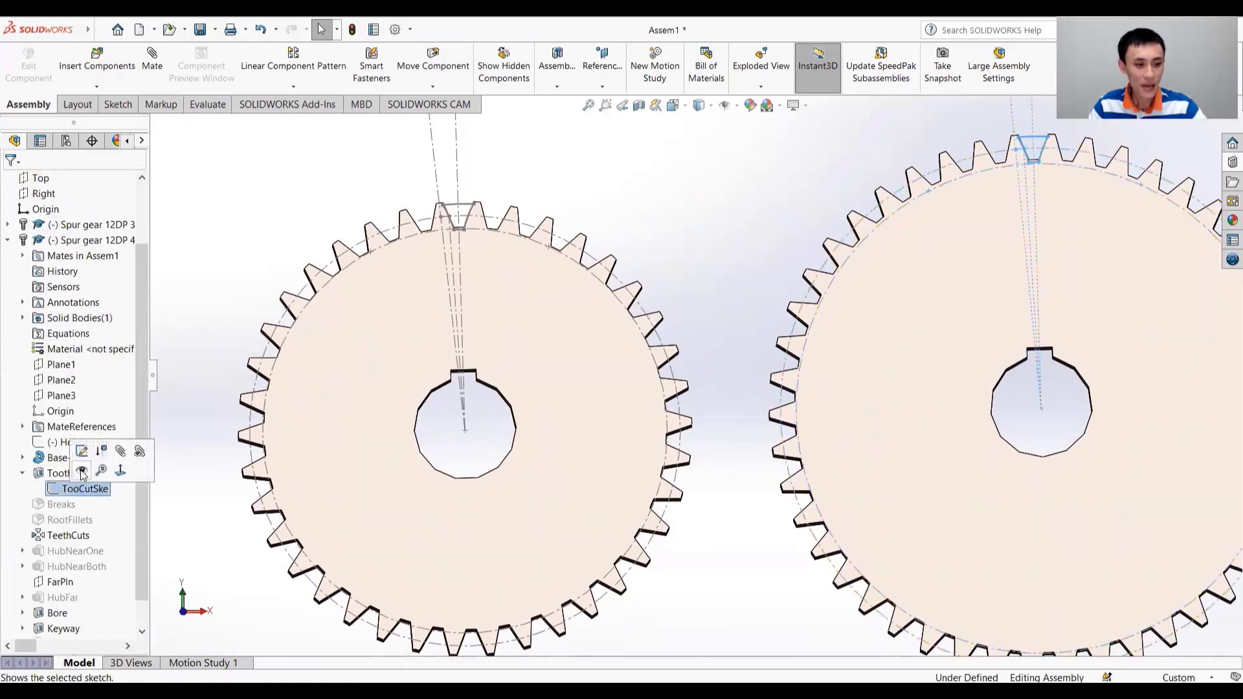
left_click(82, 471)
key("f")
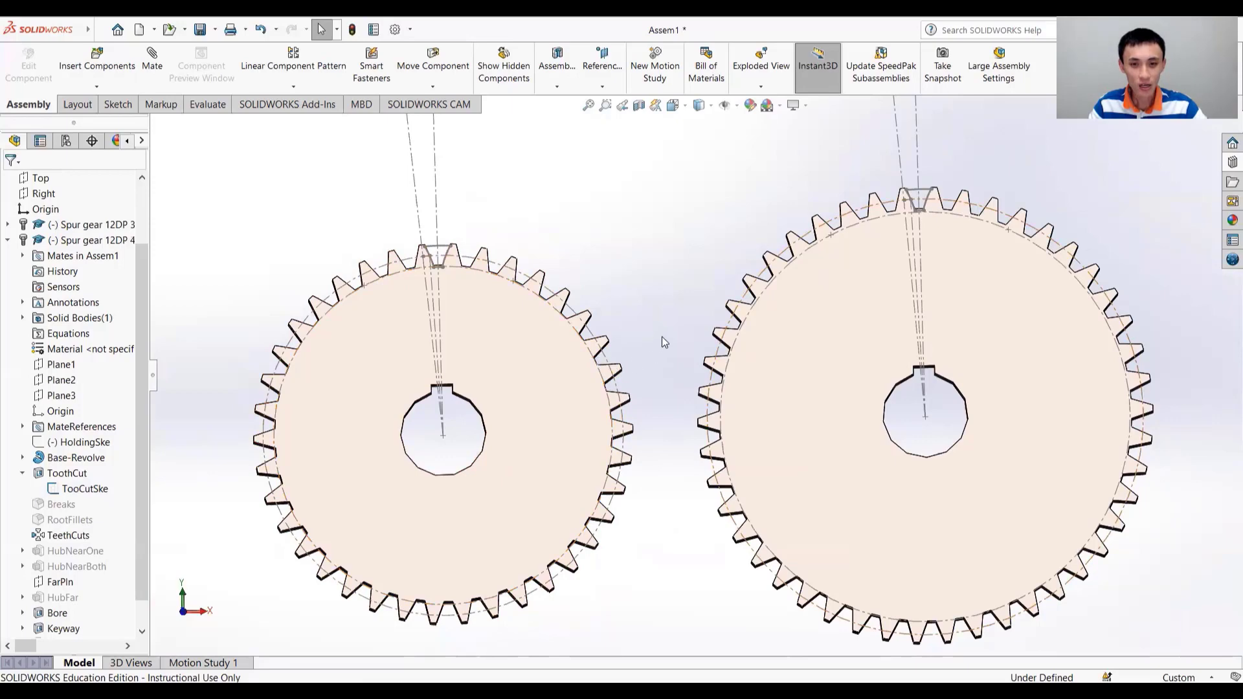
Step: Move the 46-tooth gear against the 38-tooth gear so that their teeth roughly interlock
scroll(712, 341, "up", 2)
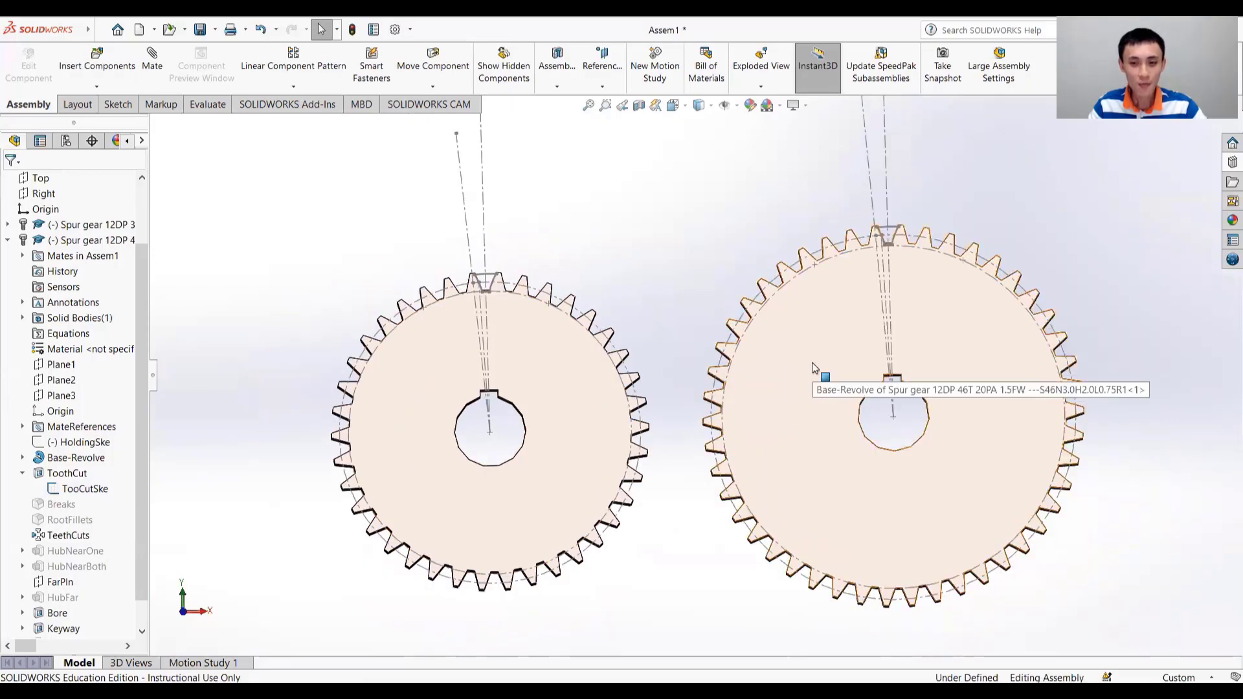
left_click(814, 368)
scroll(758, 398, "down", 2)
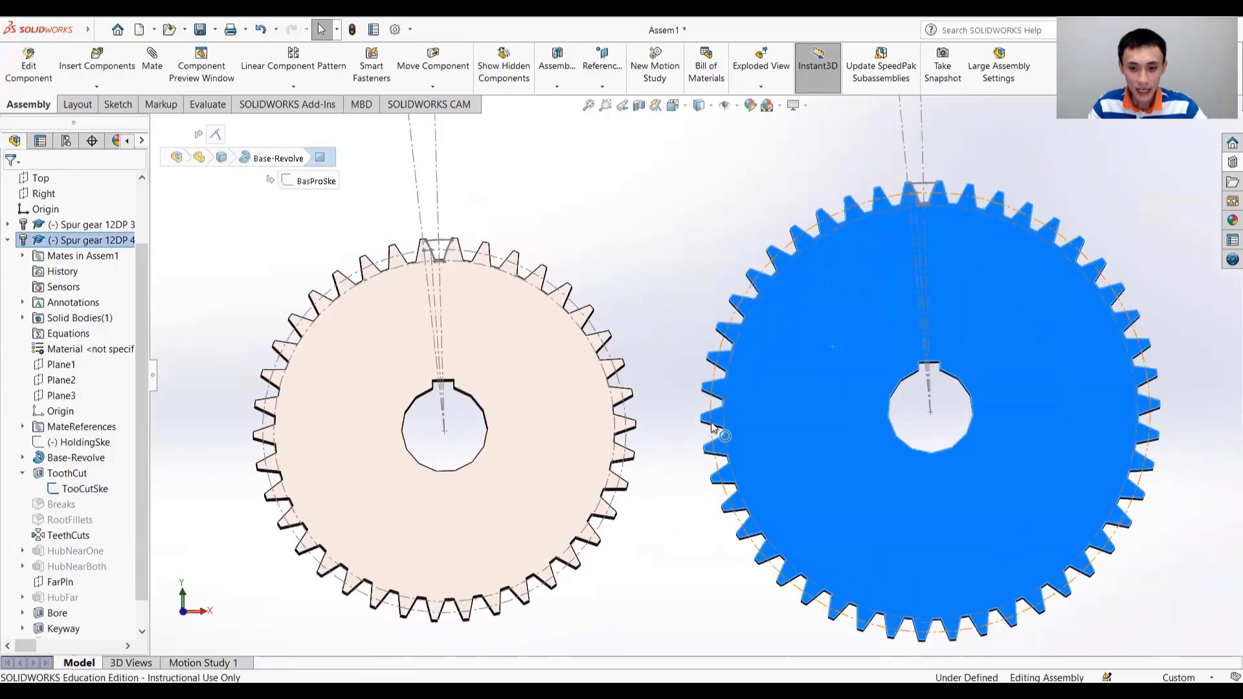
left_click_drag(734, 406, 687, 387)
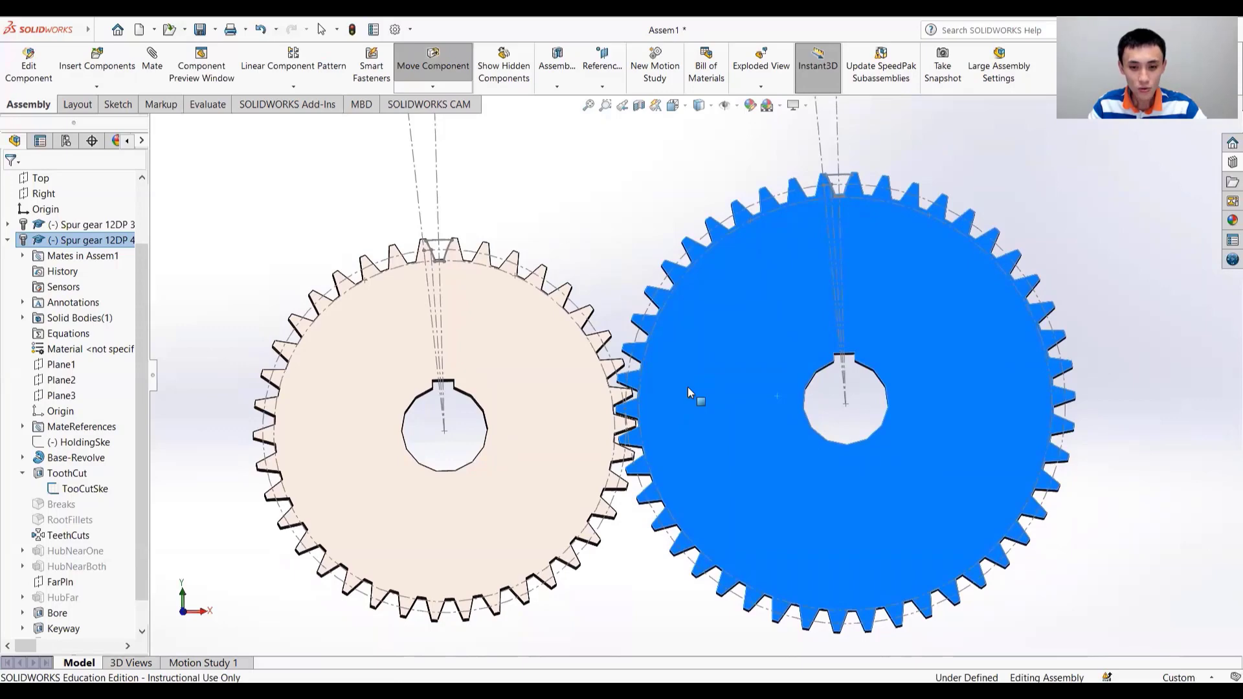
key("Escape")
Step: Fine-tune the 46-tooth gear's position so its teeth sit in the 38-tooth gear's gaps and the pitch circles touch
scroll(678, 335, "down", 6)
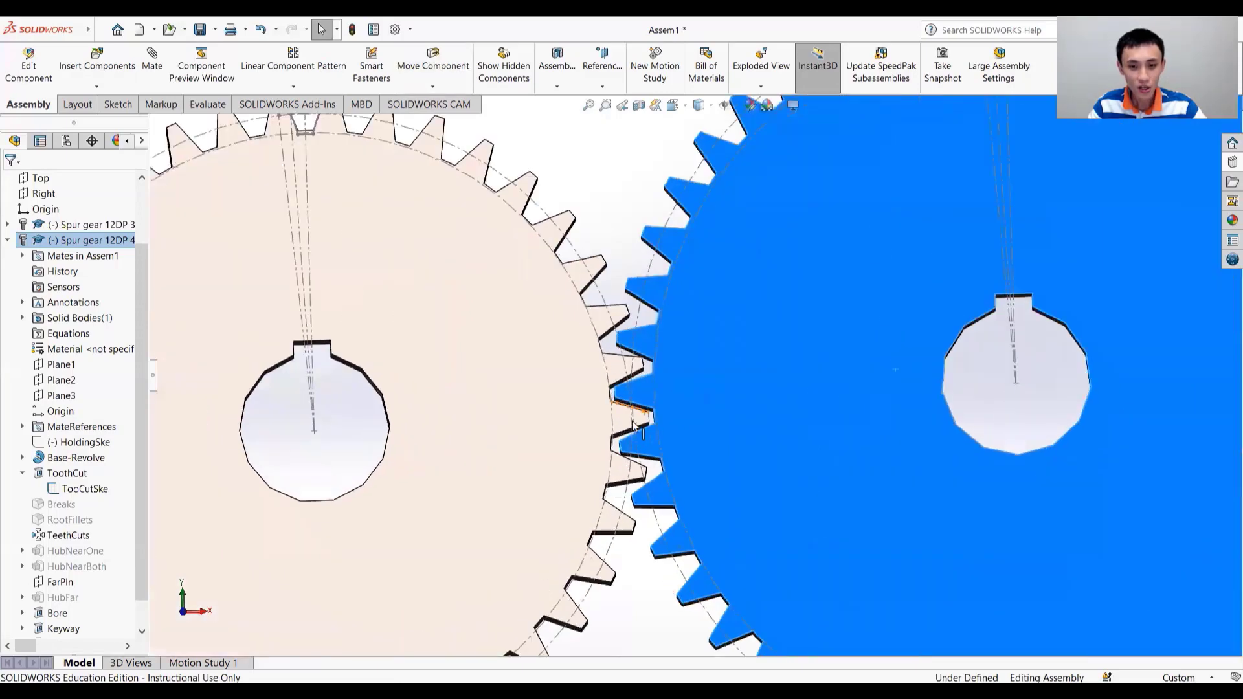
scroll(722, 368, "down", 1)
left_click_drag(732, 357, 727, 354)
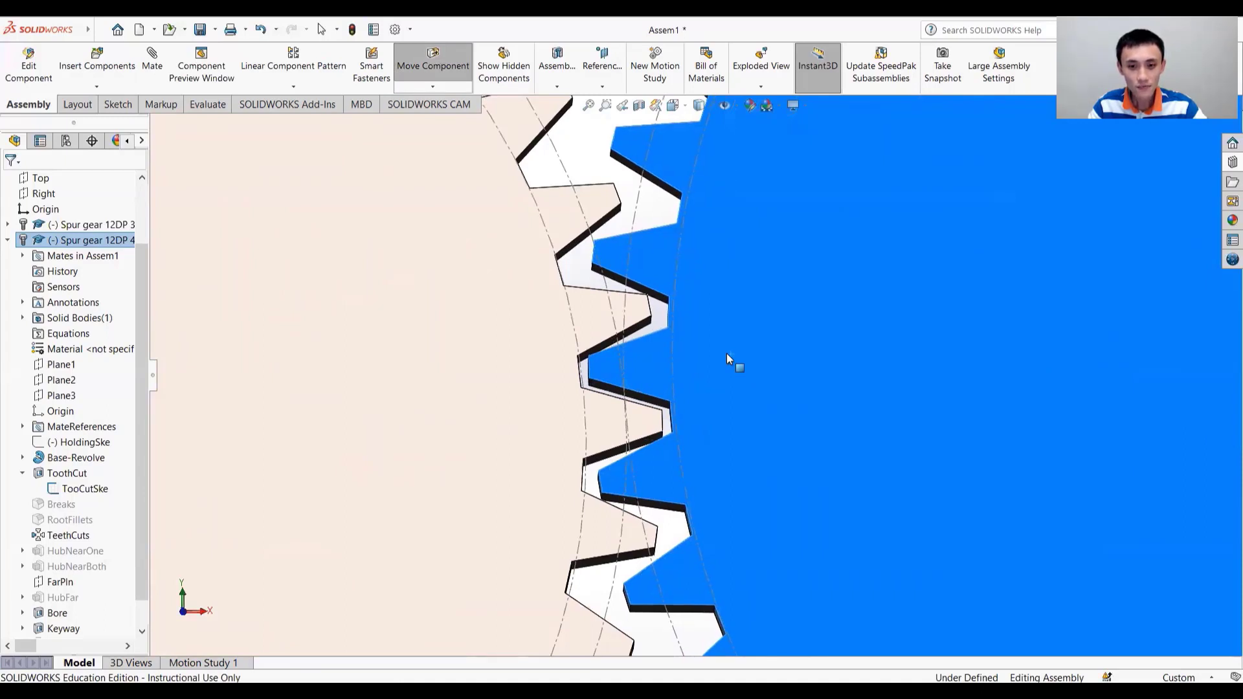
key("Escape")
key("f")
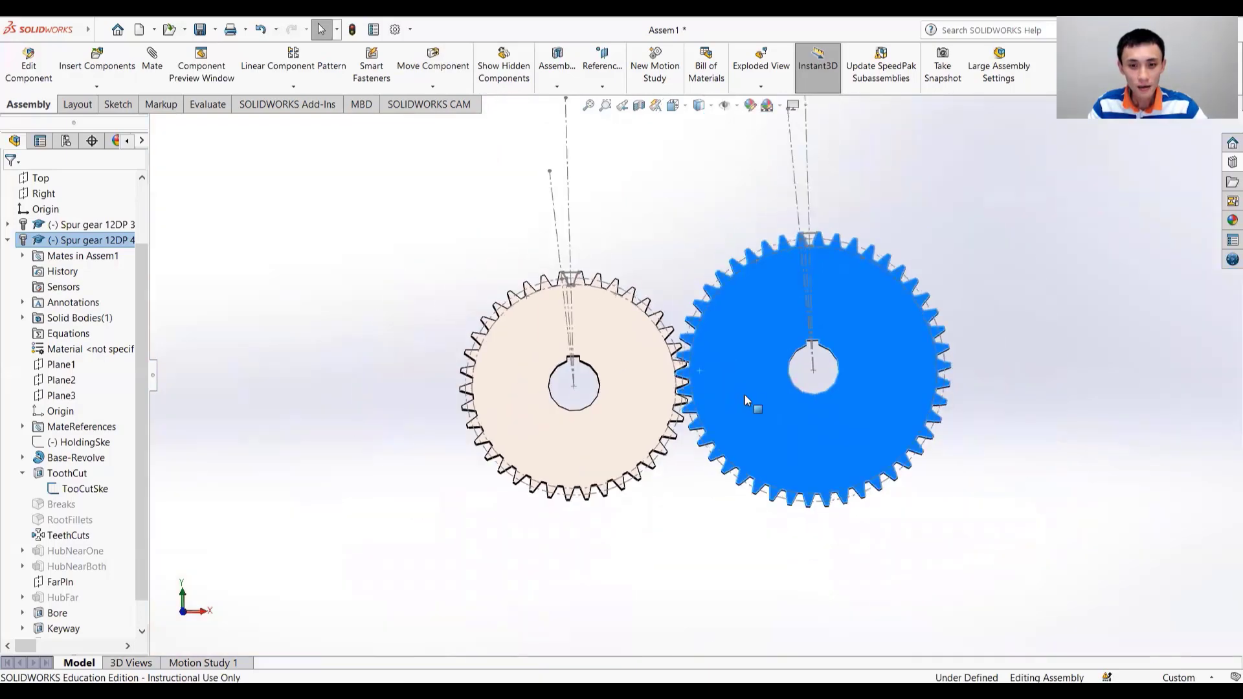
Step: Rebuild and save the assembly with both gears as Assem1.SLDASM in Gear Mesh, and set its units to IPS (inch, pound, second)
left_click(201, 29)
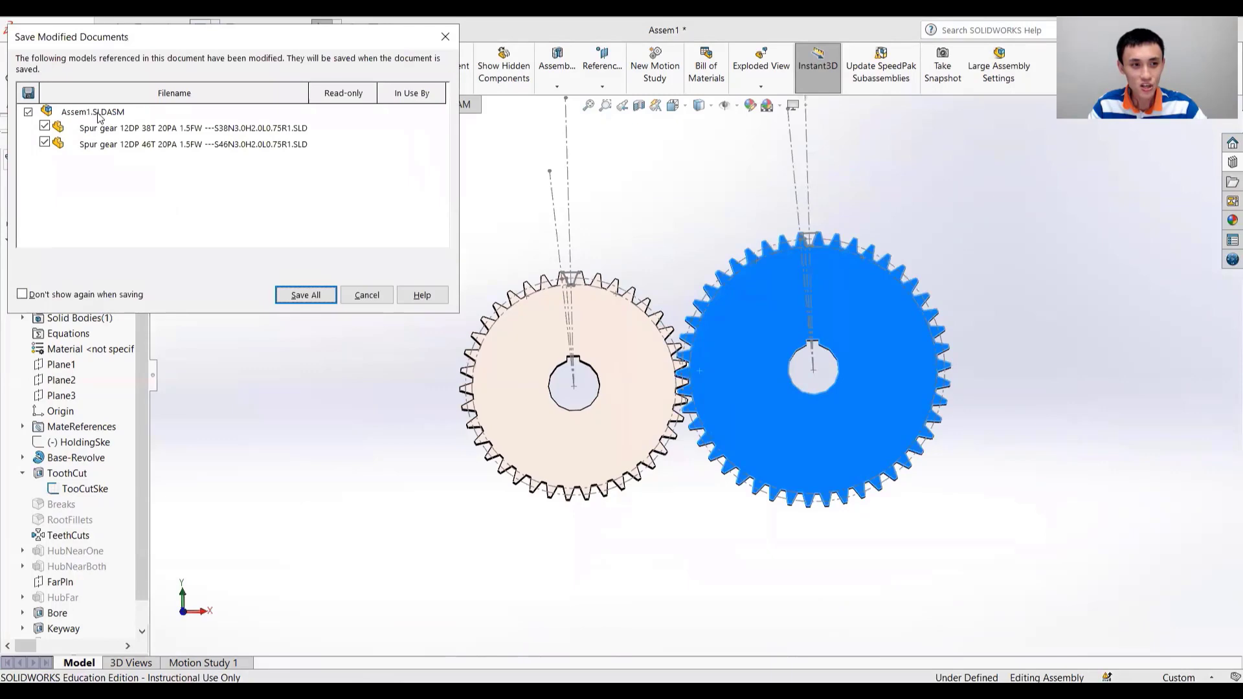
left_click(306, 296)
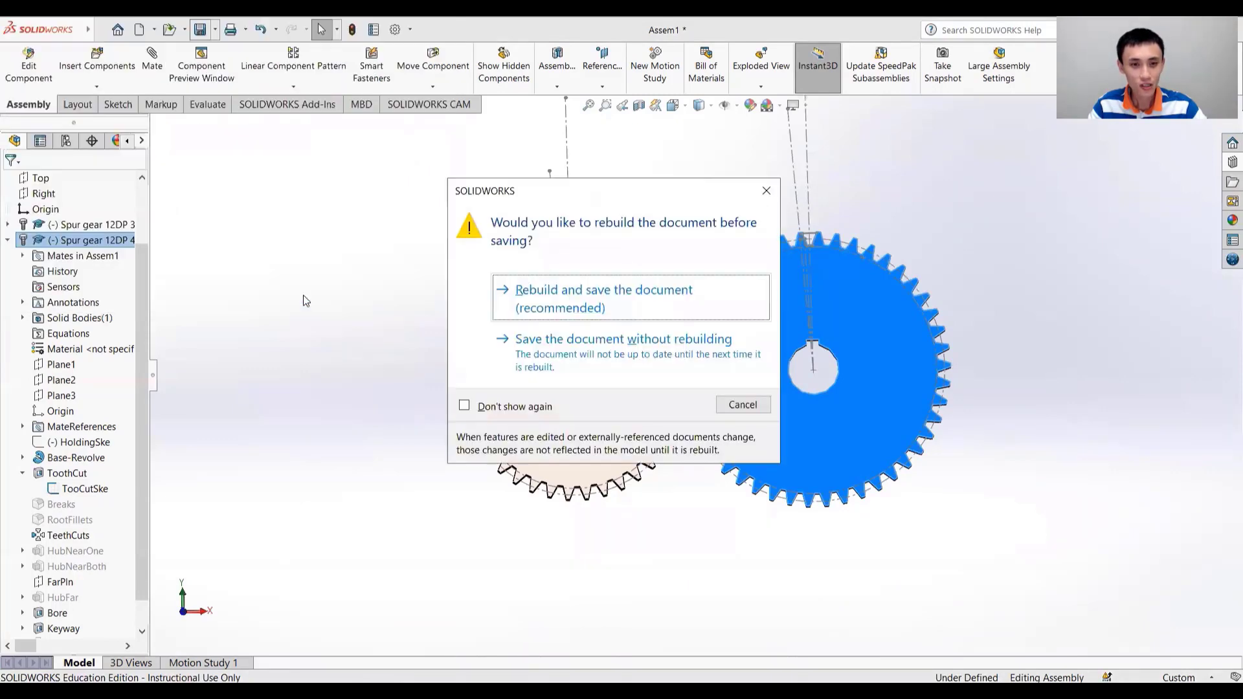
left_click(569, 304)
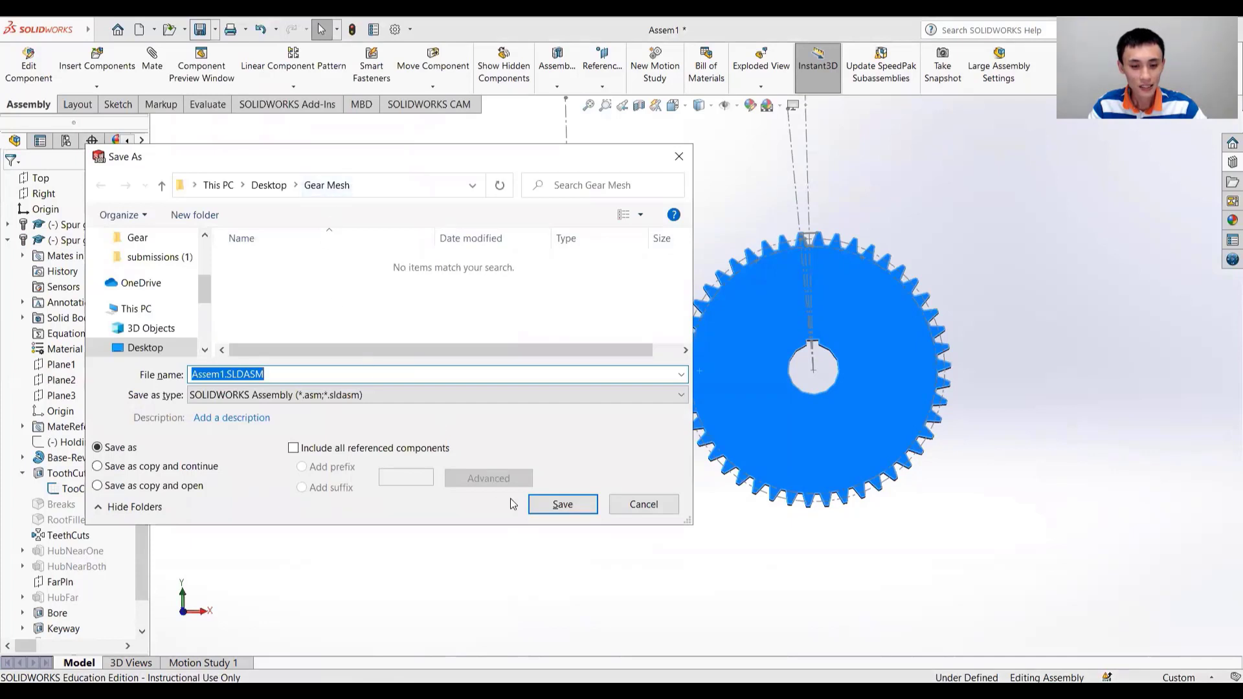
left_click(556, 507)
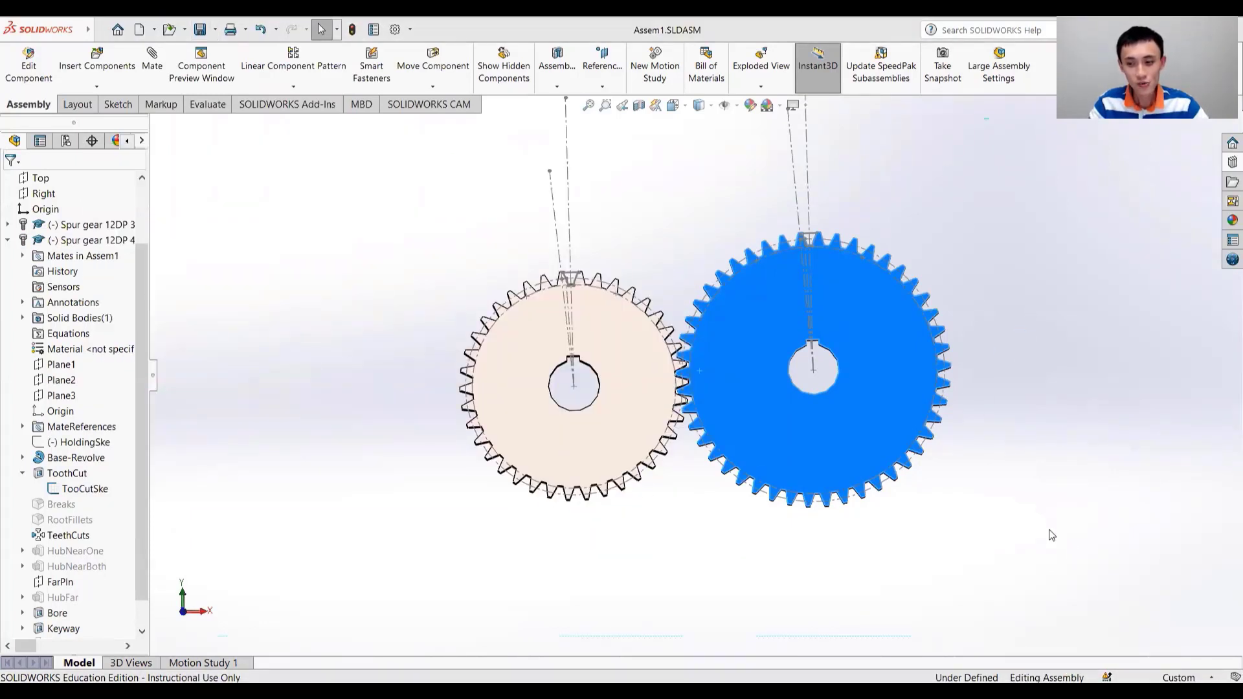
left_click(1198, 677)
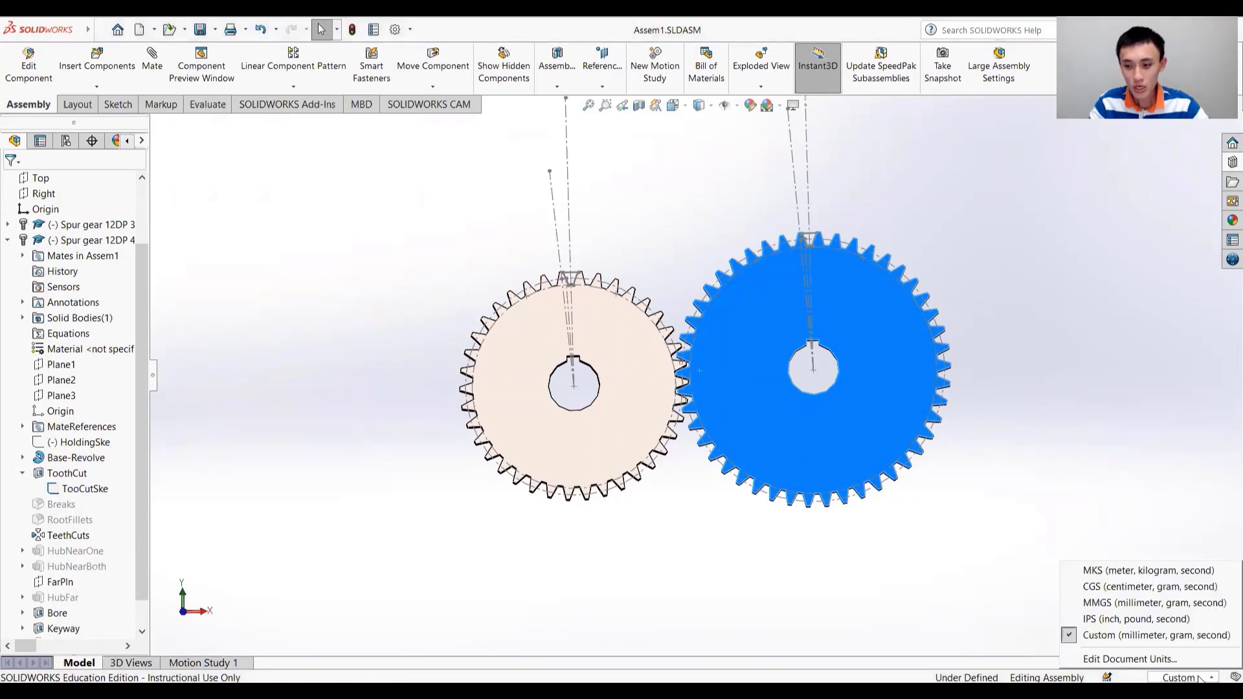
left_click(1137, 620)
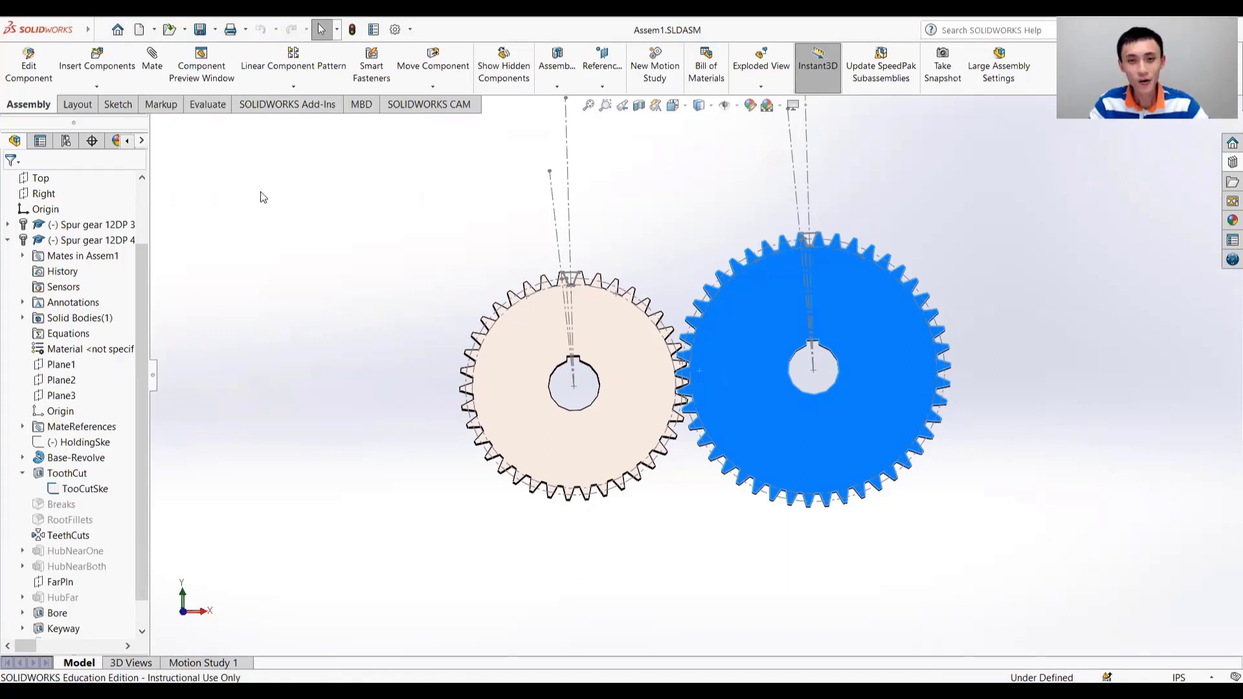
Step: Add a mechanical gear mate between the pitch circles of the two TooCutSke sketches, keeping the 3.17in : 3.83in ratio, and finish mating
left_click(153, 63)
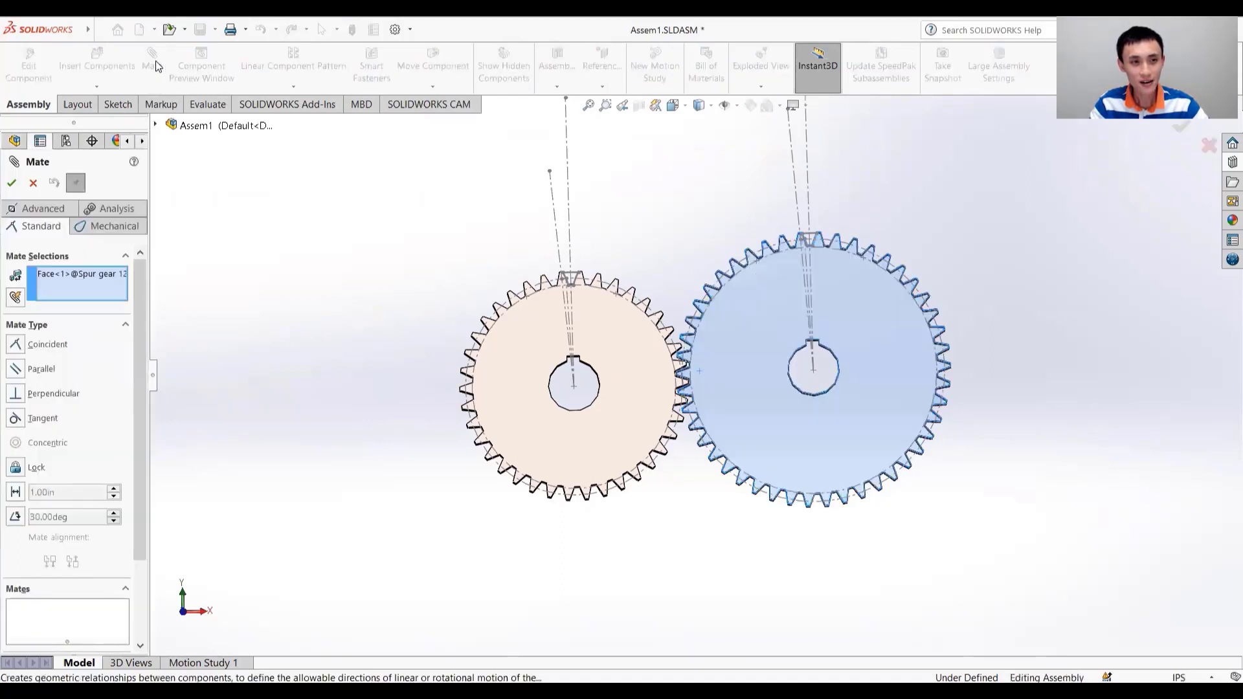
left_click(111, 228)
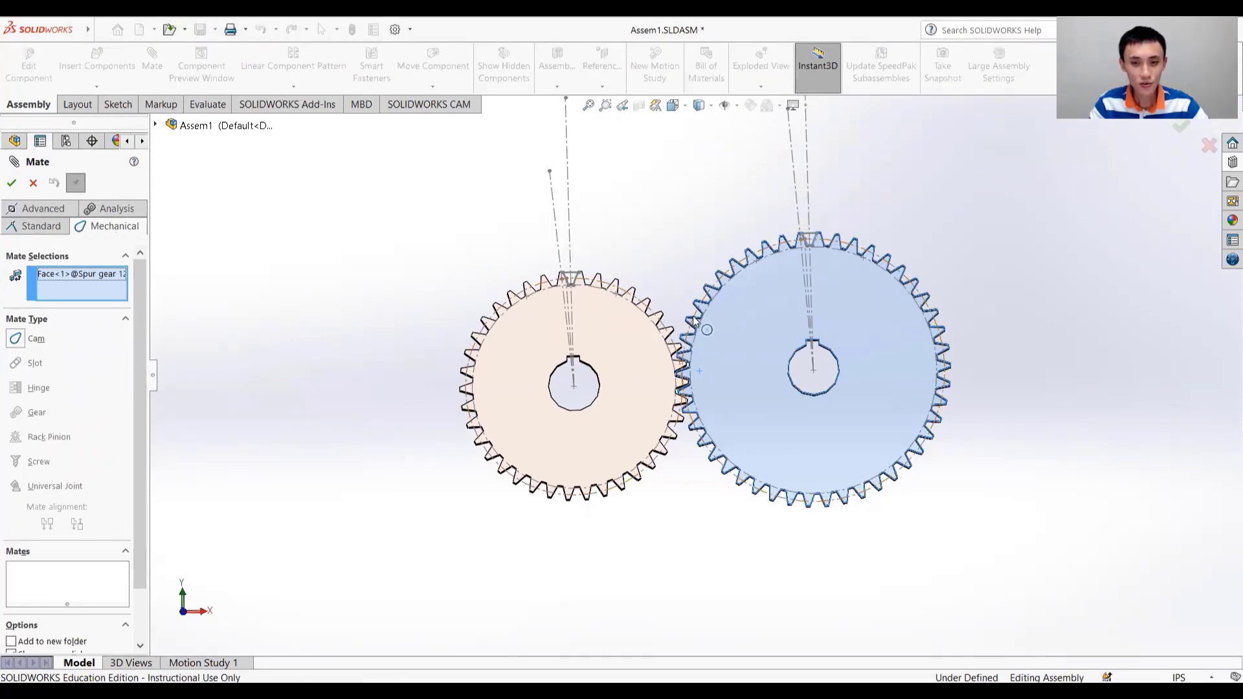
left_click(87, 277)
key("Delete")
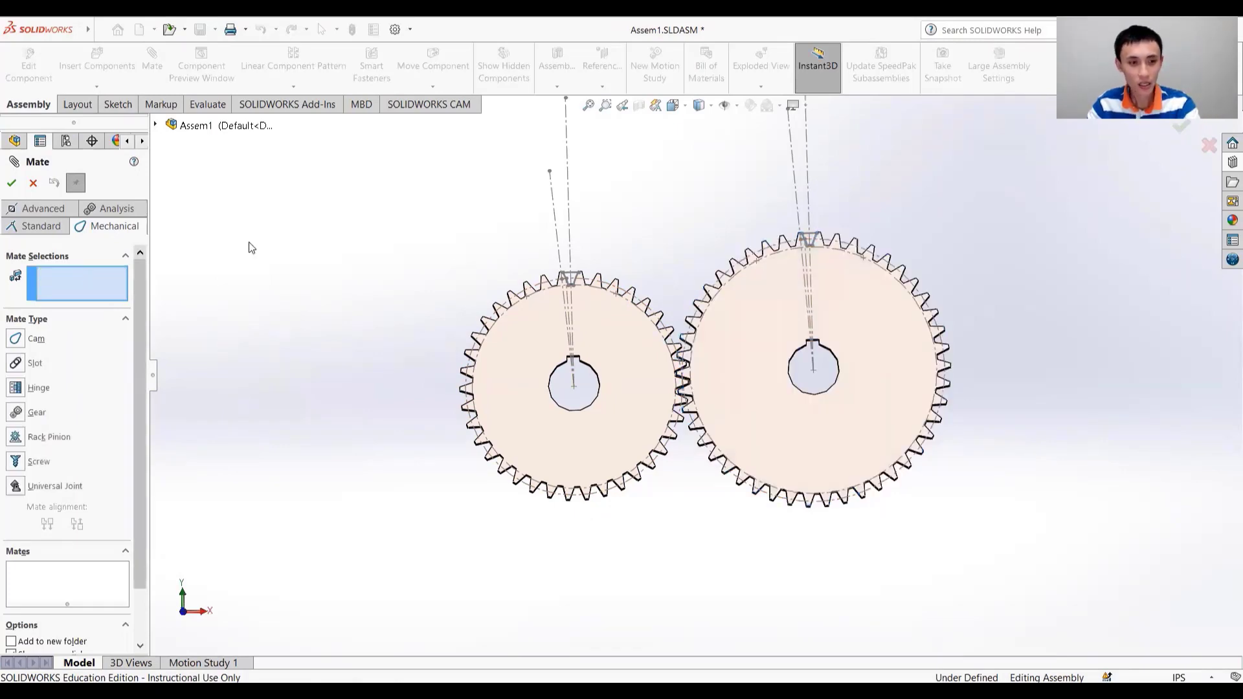
scroll(658, 322, "down", 5)
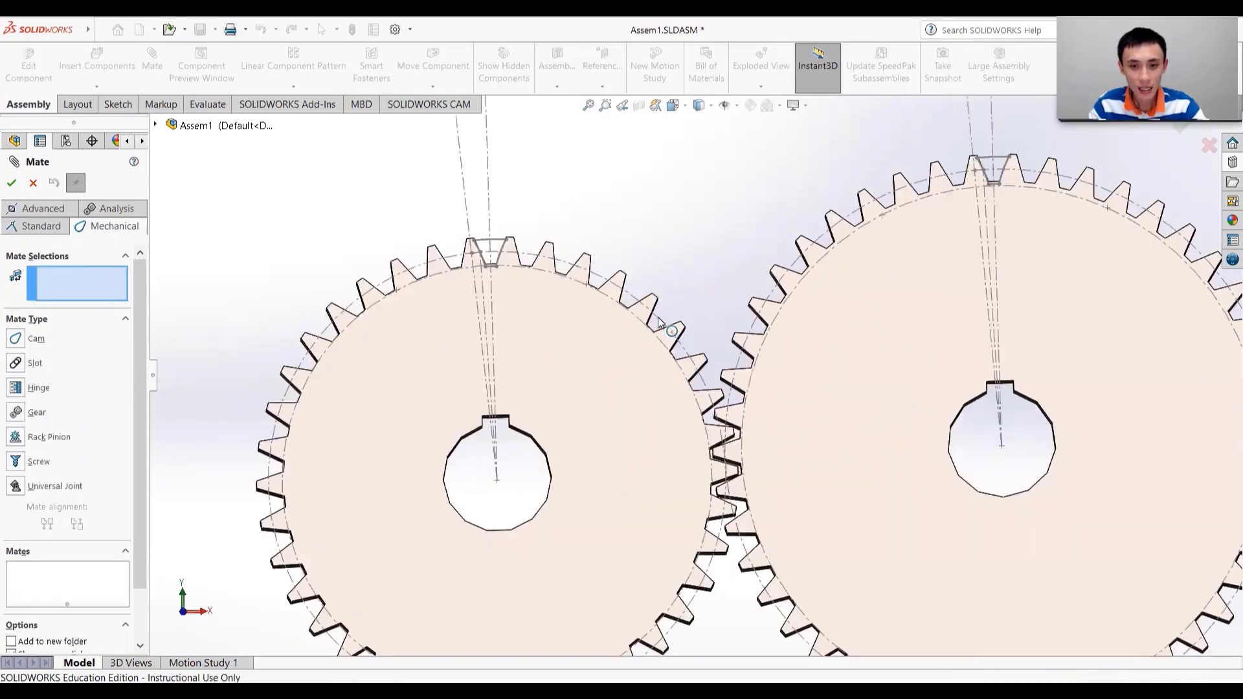
left_click(658, 322)
left_click(753, 329)
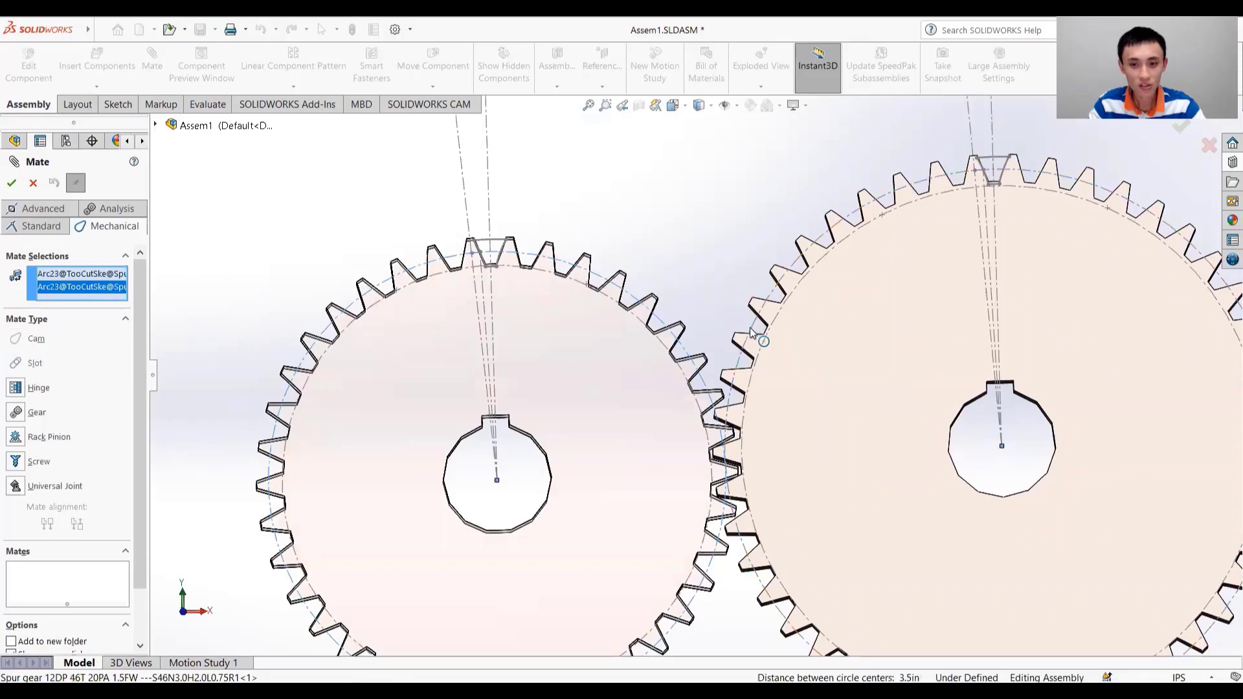
left_click(19, 417)
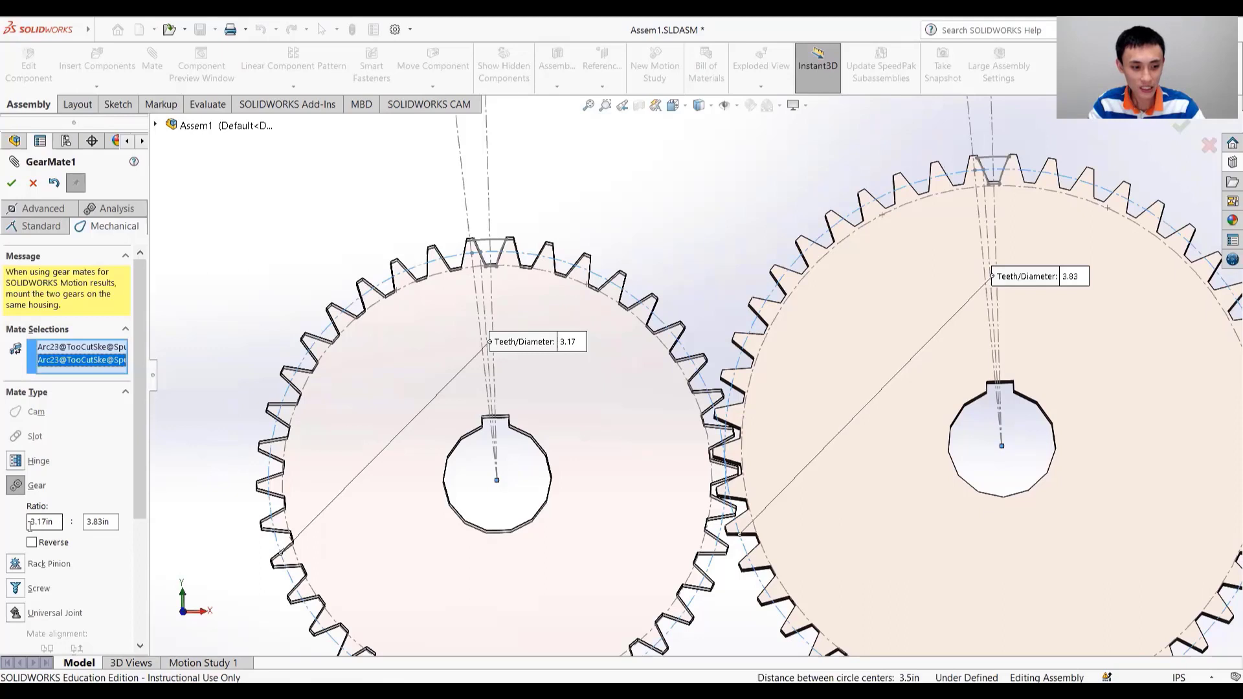
left_click(86, 526)
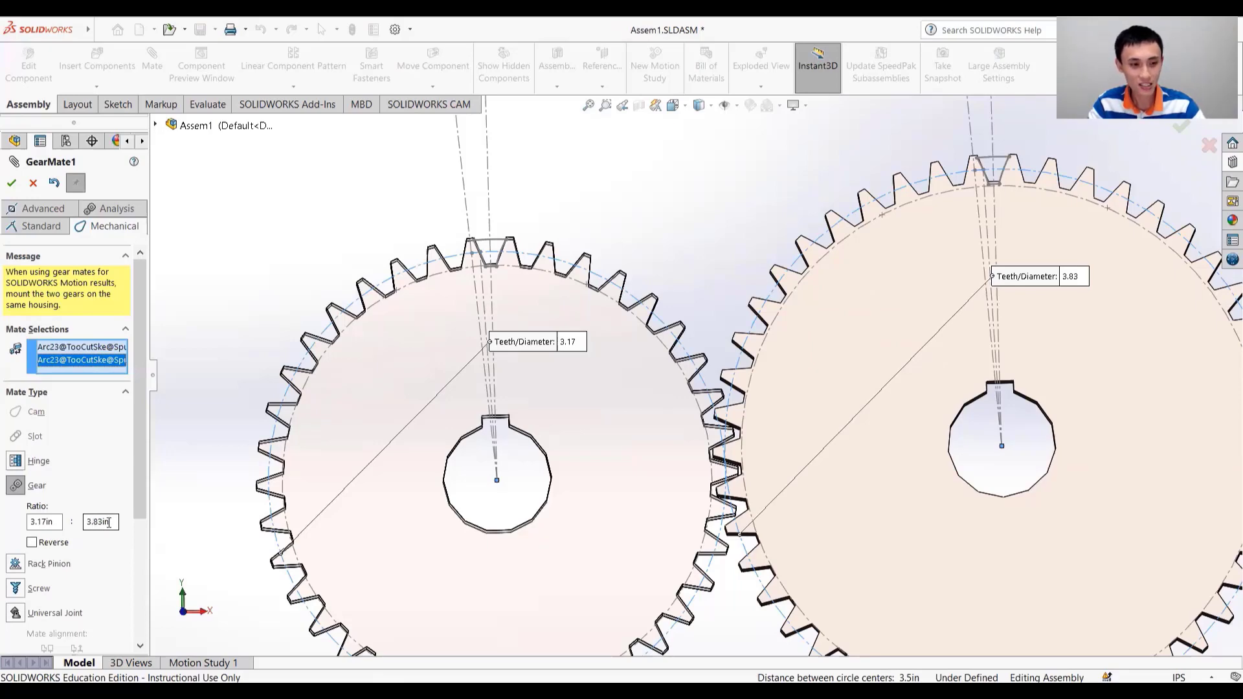
scroll(142, 455, "down", 5)
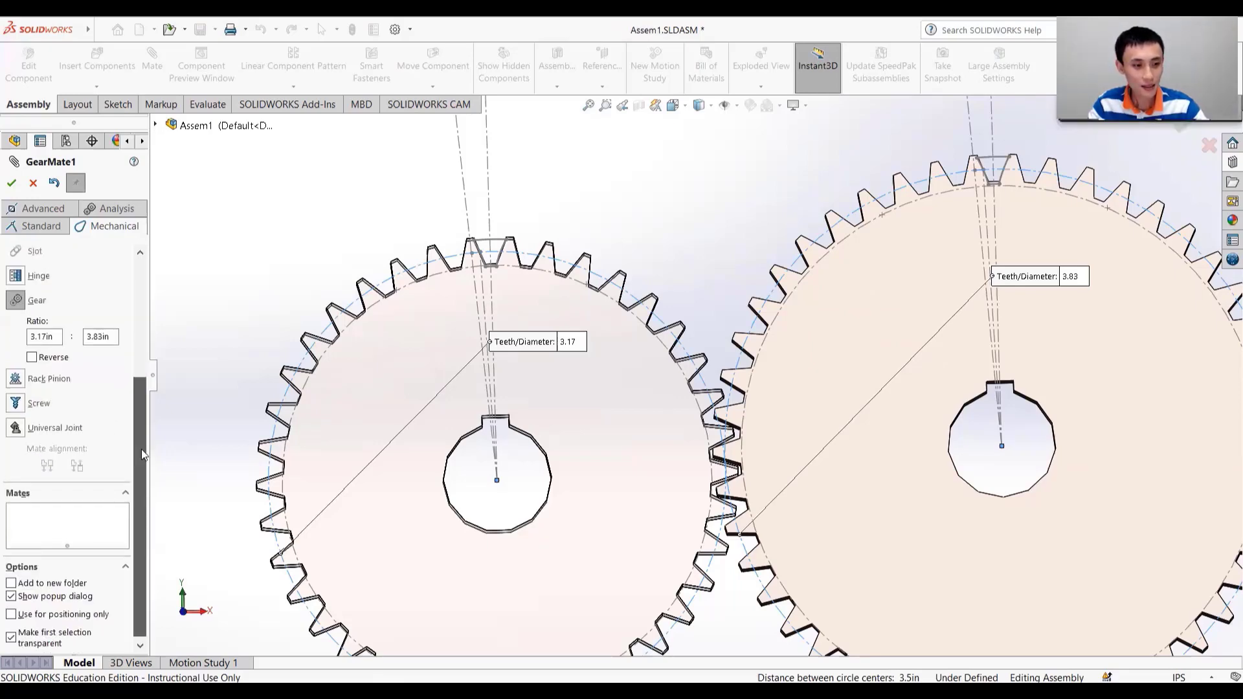
scroll(142, 455, "up", 5)
left_click(12, 182)
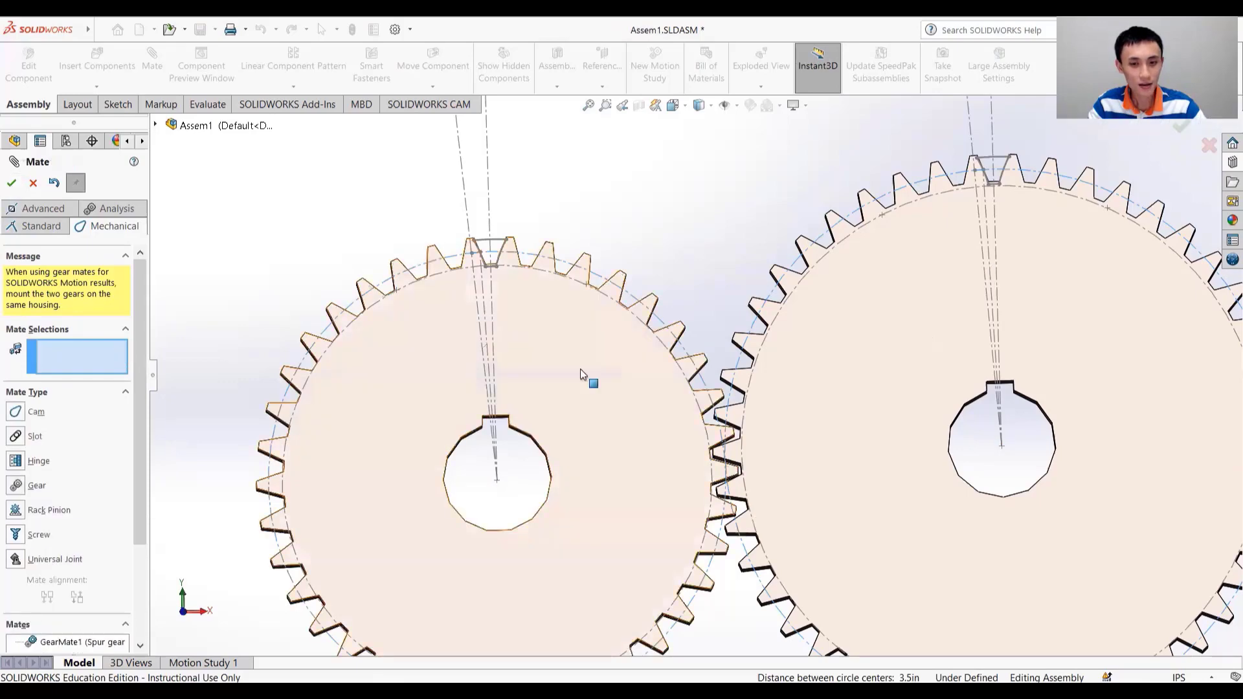
left_click(12, 182)
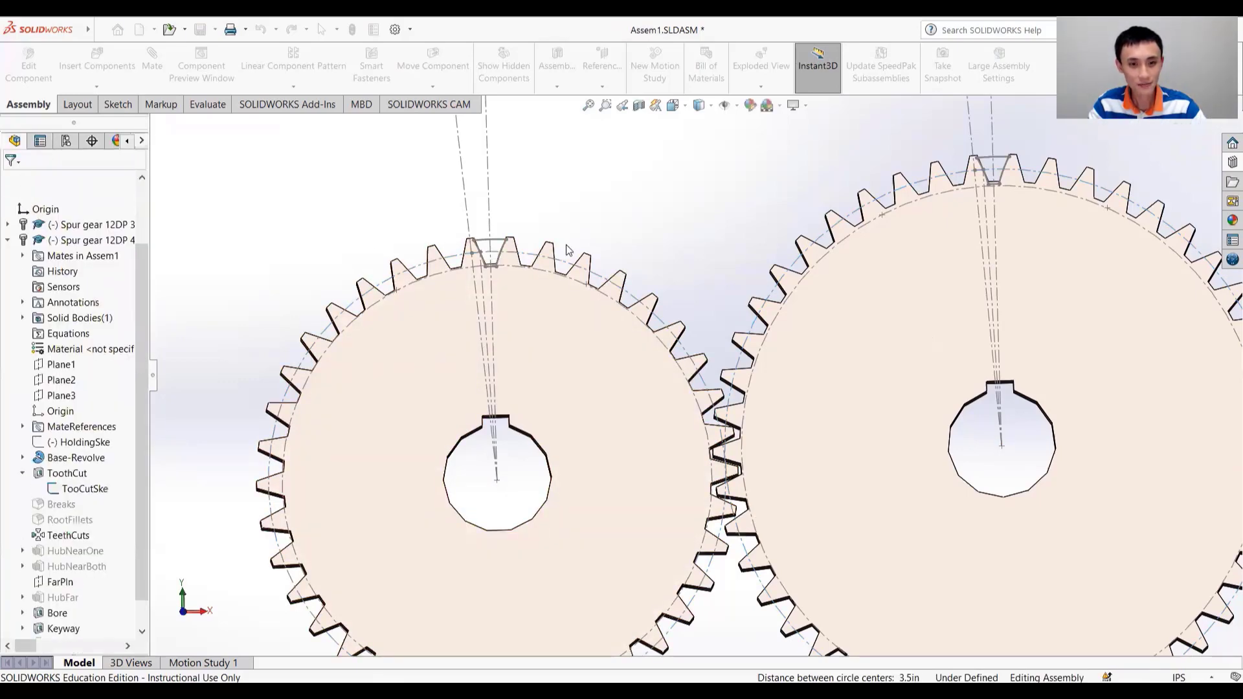
Step: Open Motion Study 1 and extend the assembly's animation duration to 8 seconds
scroll(691, 256, "down", 2)
scroll(691, 256, "up", 3)
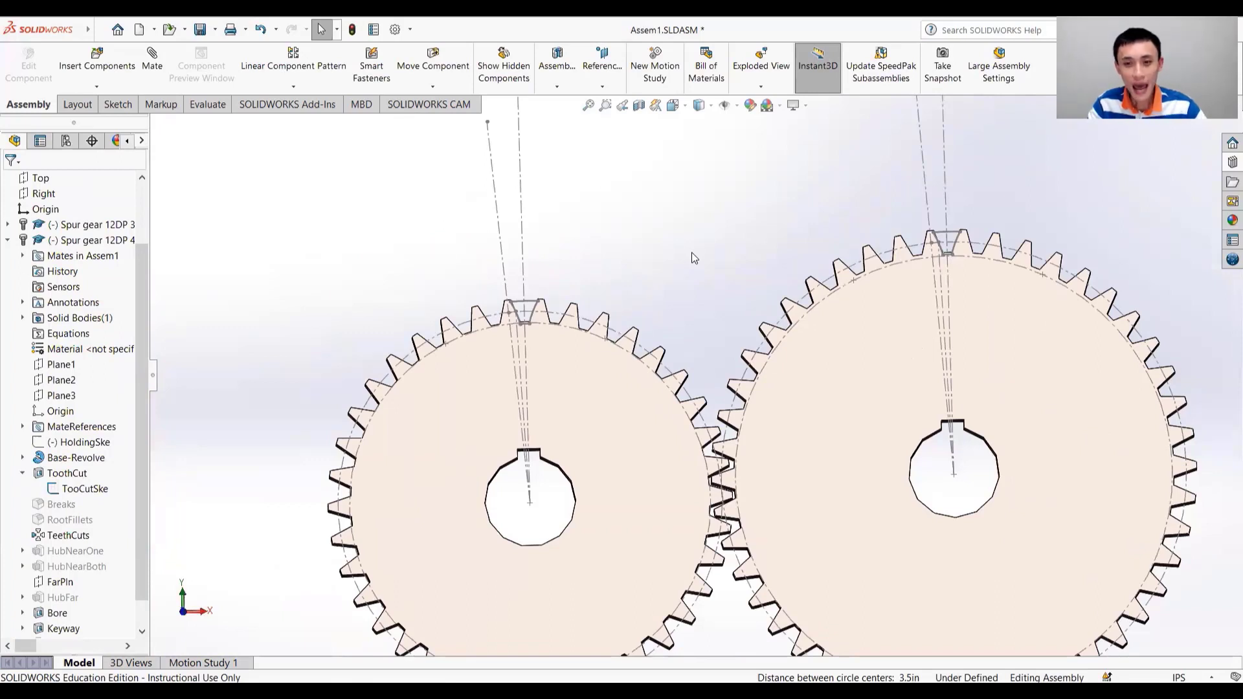
left_click(204, 663)
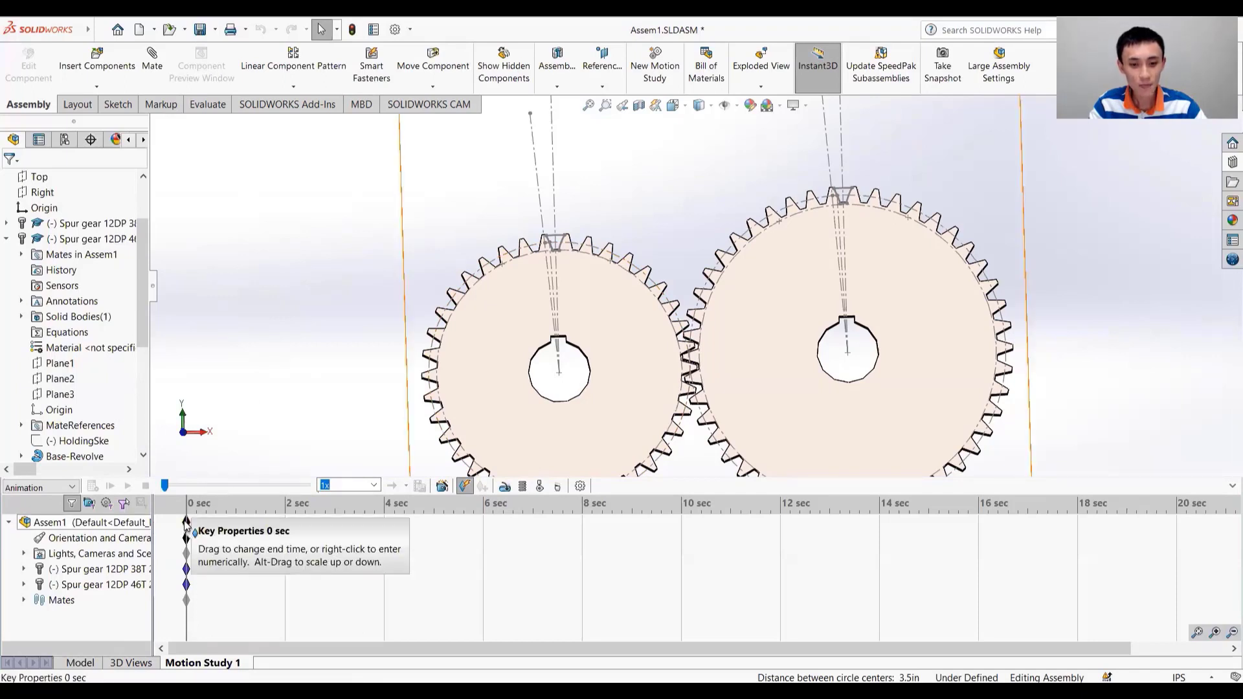
left_click_drag(186, 522, 580, 552)
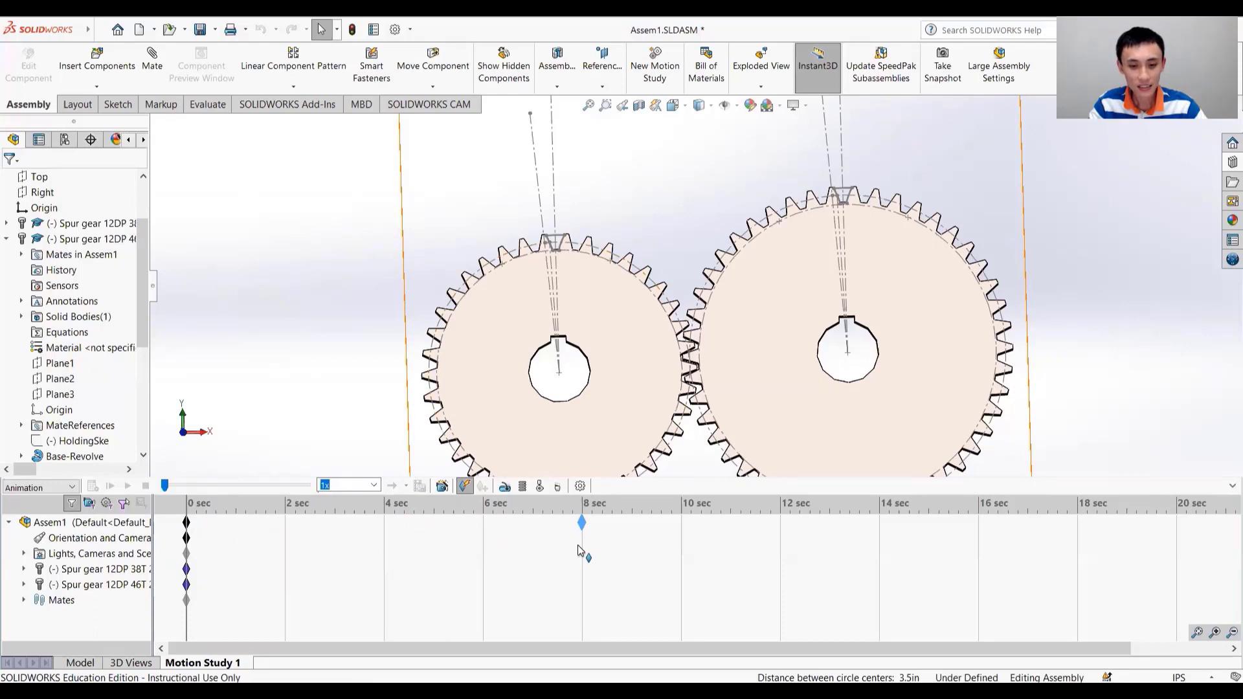
left_click_drag(581, 552, 581, 551)
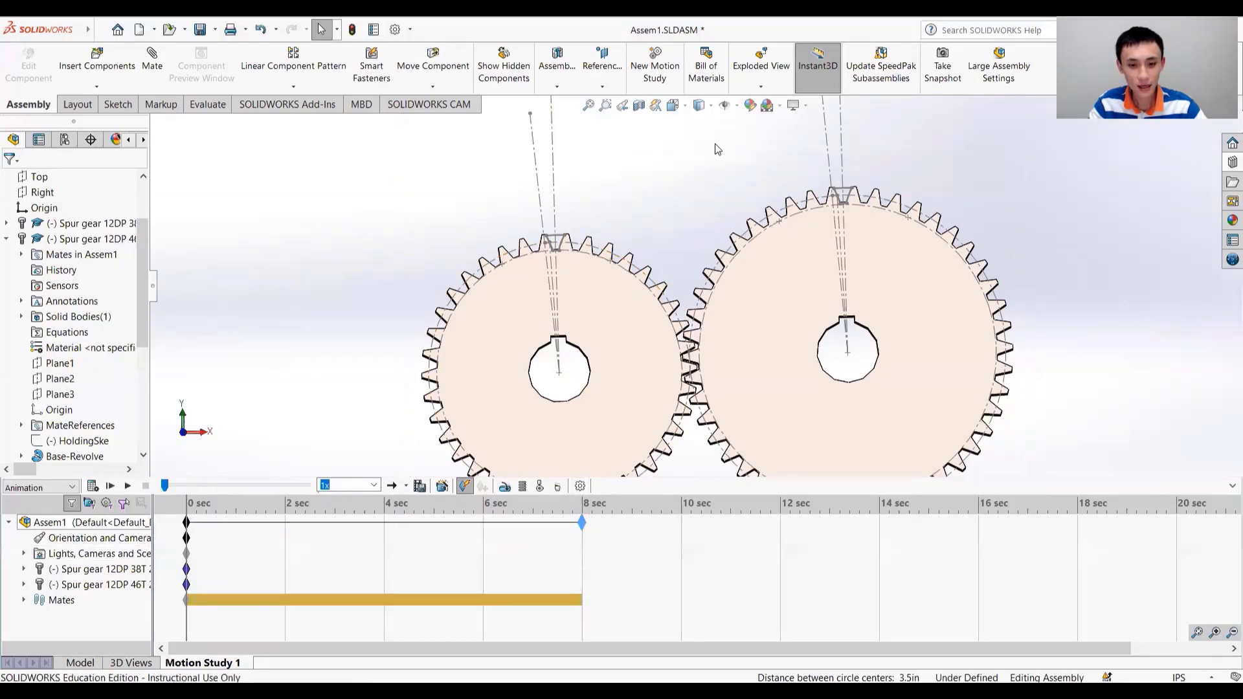
Step: Set the motion study's frame rate to 30 frames per second for both Animation and Basic Motion
left_click(580, 488)
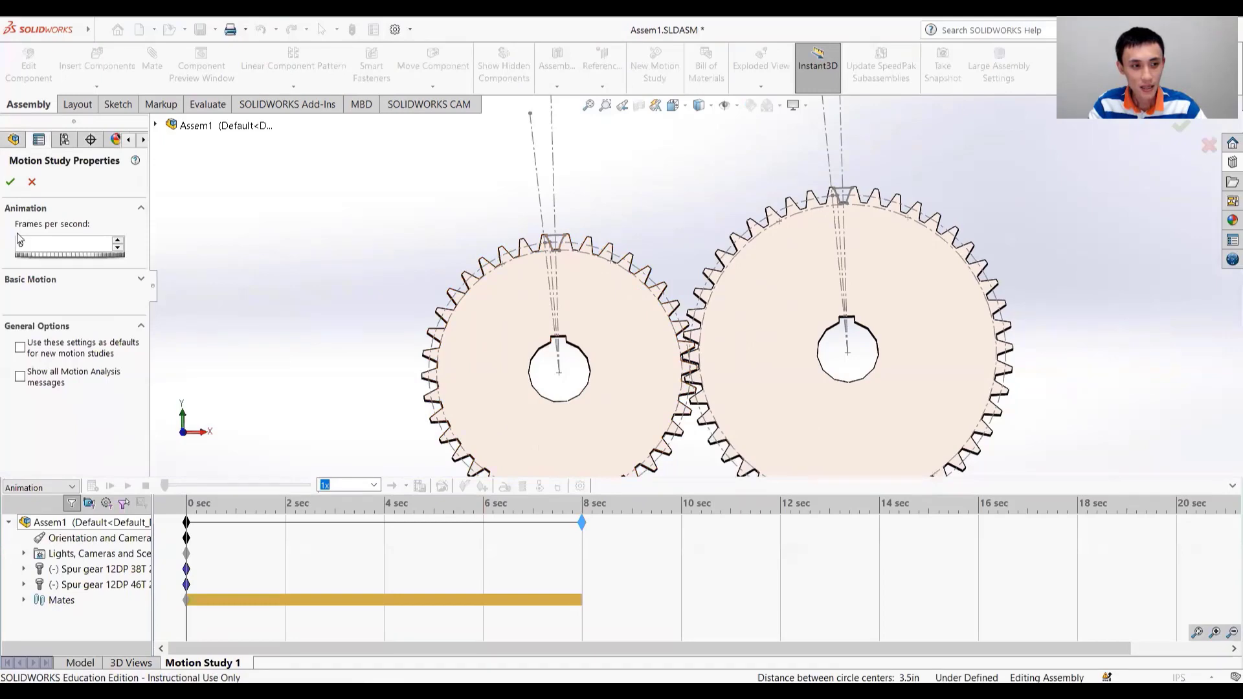
left_click(36, 241)
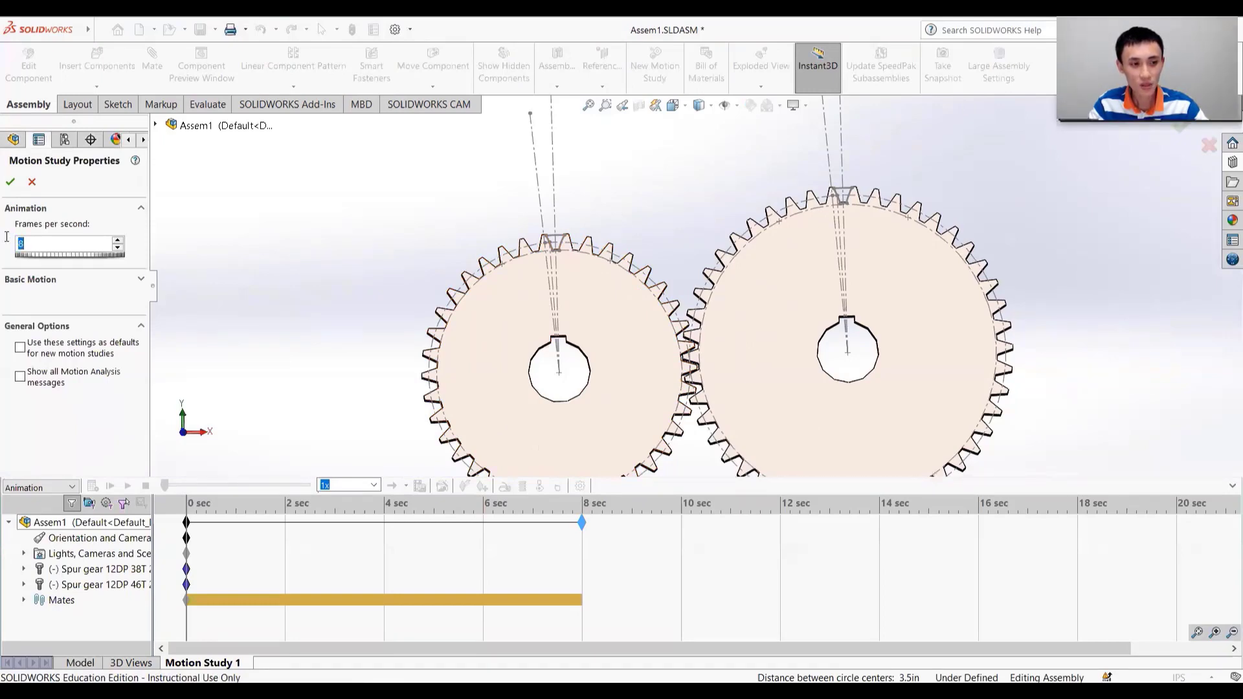
type("30")
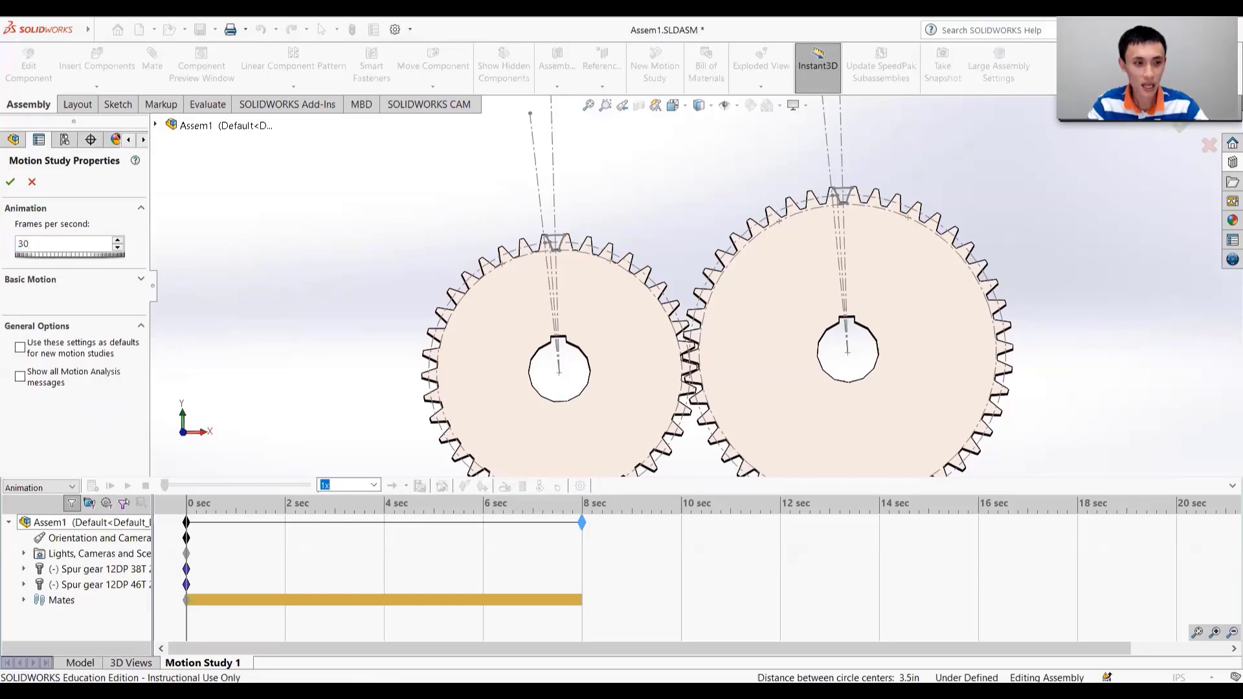
key("Return")
left_click(140, 282)
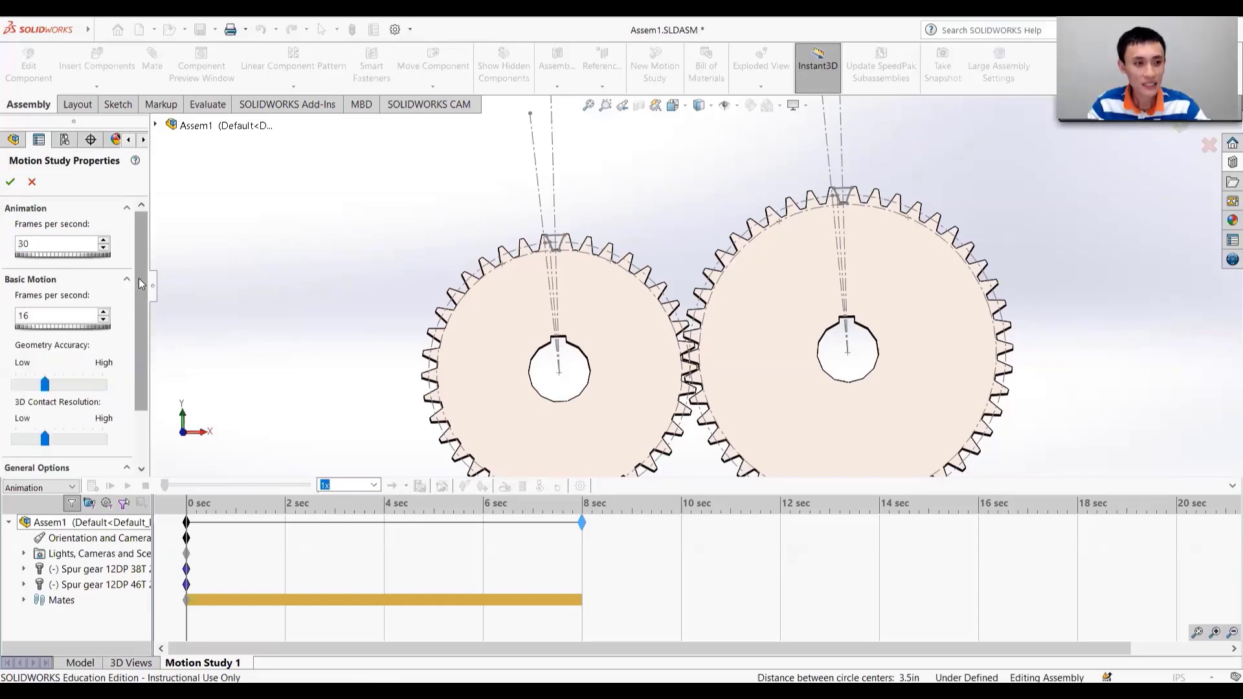
left_click_drag(56, 315, 6, 303)
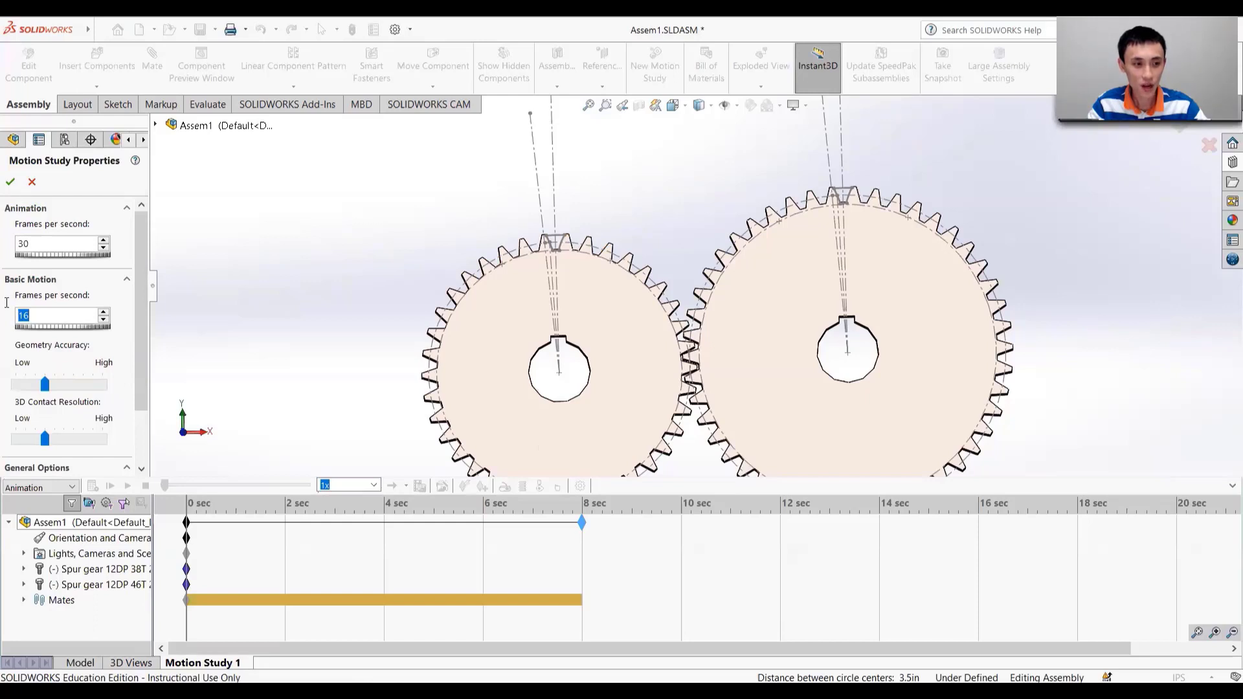
type("30")
key("Return")
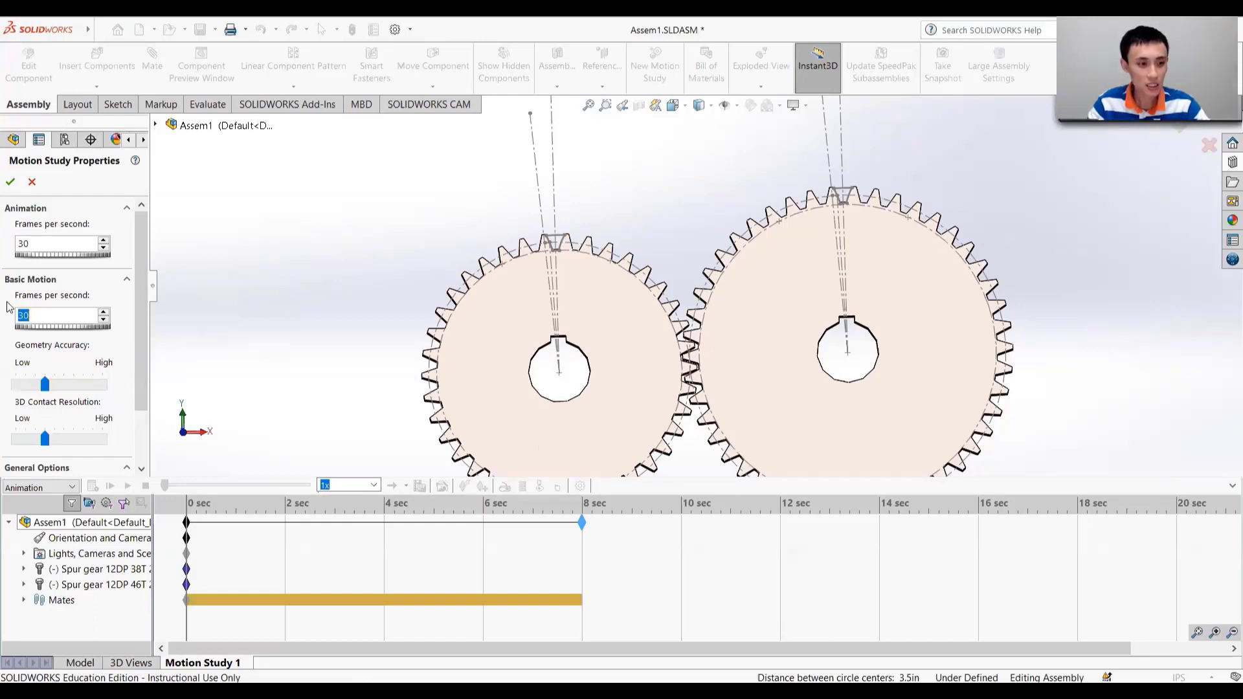
Step: Raise the Basic Motion geometry accuracy and 3D contact resolution to High and accept the motion study properties
left_click_drag(45, 386, 102, 386)
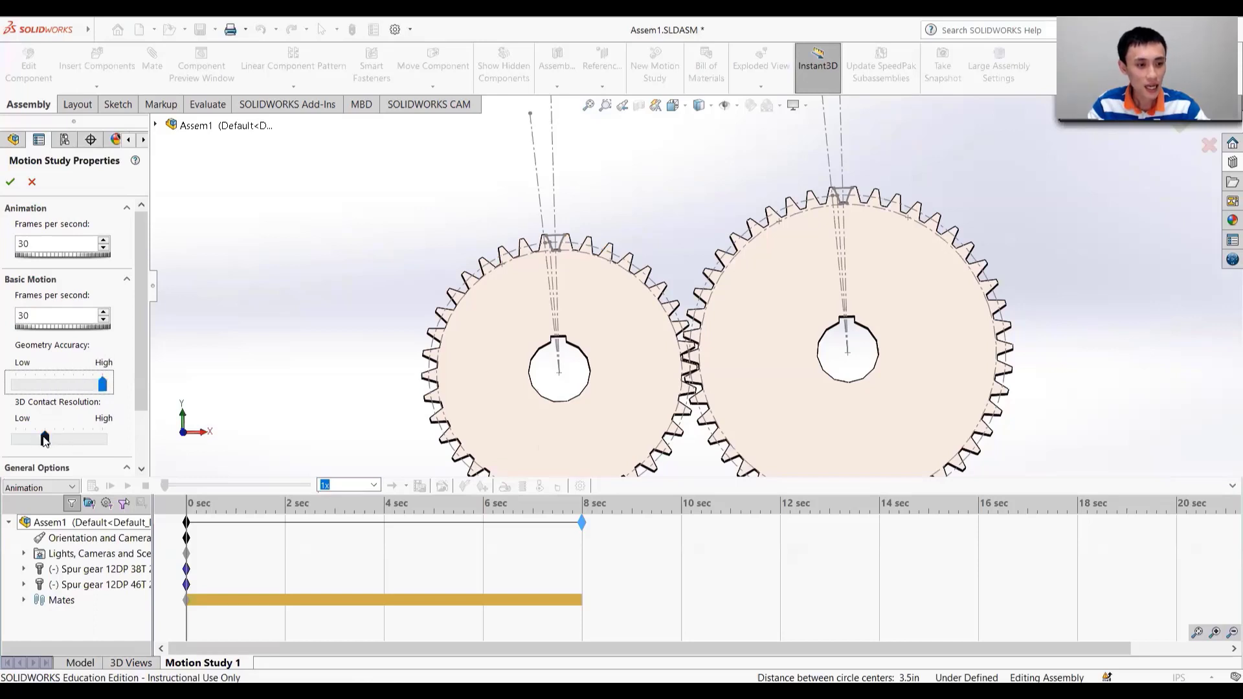
left_click_drag(45, 440, 102, 440)
scroll(147, 427, "down", 2)
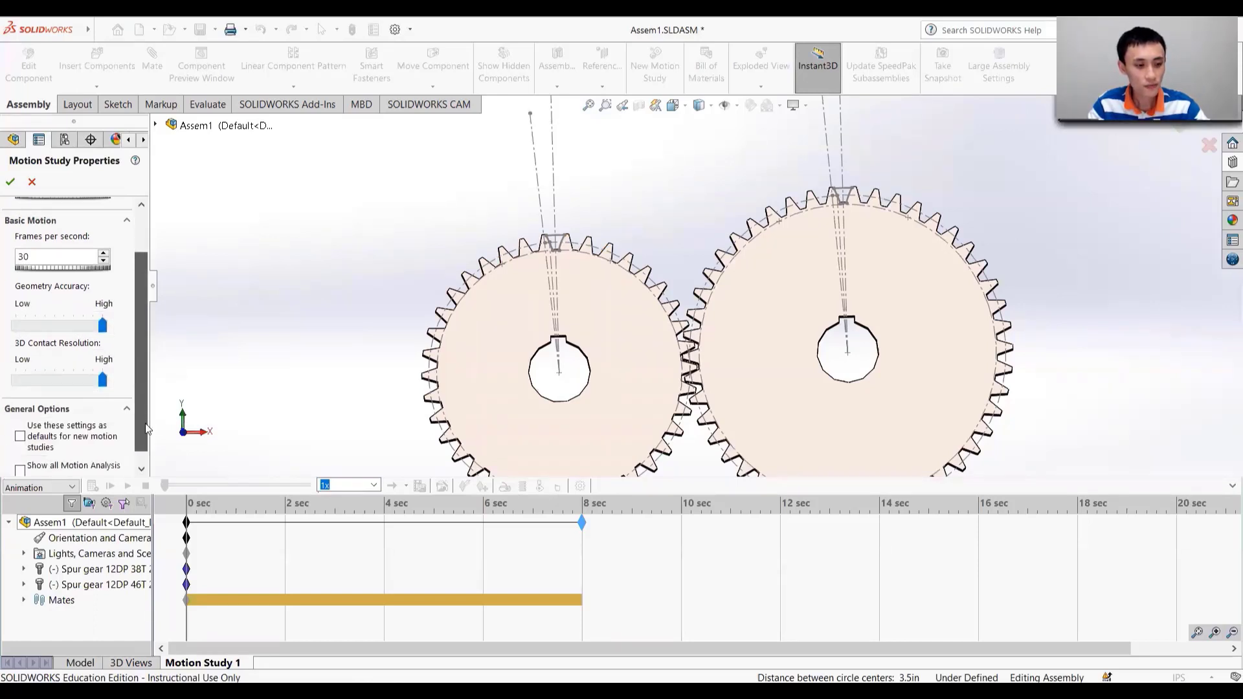
scroll(147, 427, "up", 3)
left_click(10, 182)
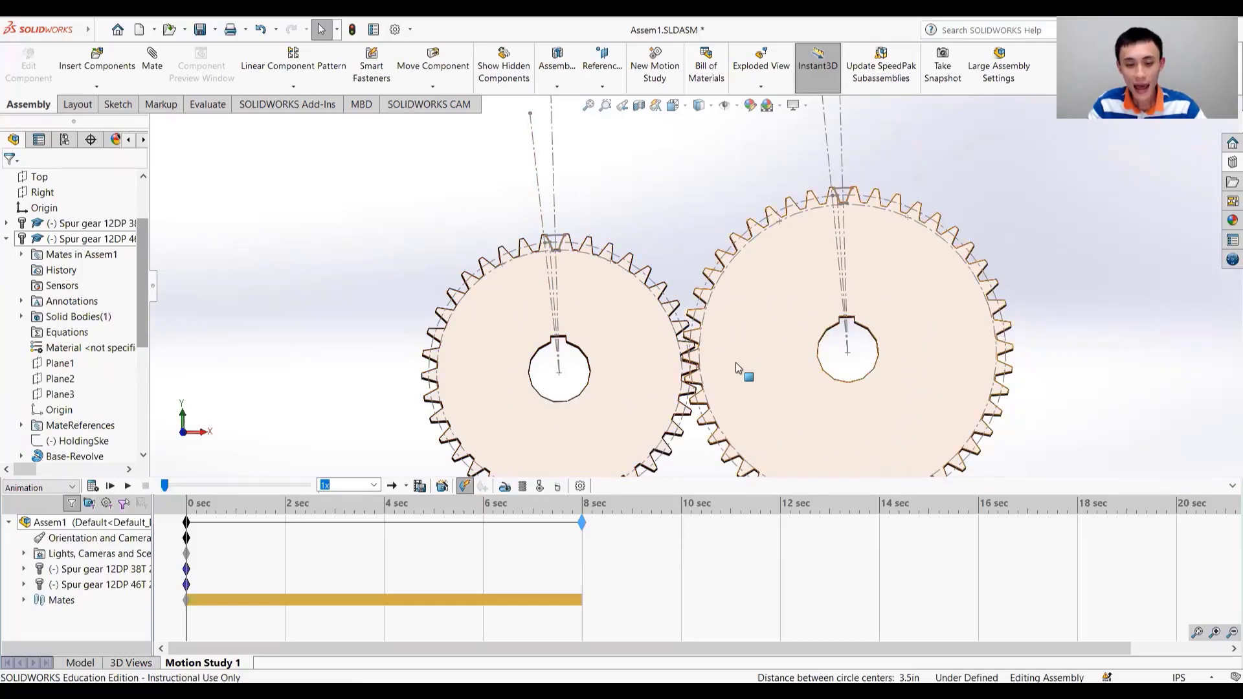
Step: Add a constant-speed rotary motor of 6 RPM to the 46-tooth gear's bore edge and calculate the motion study
left_click(506, 487)
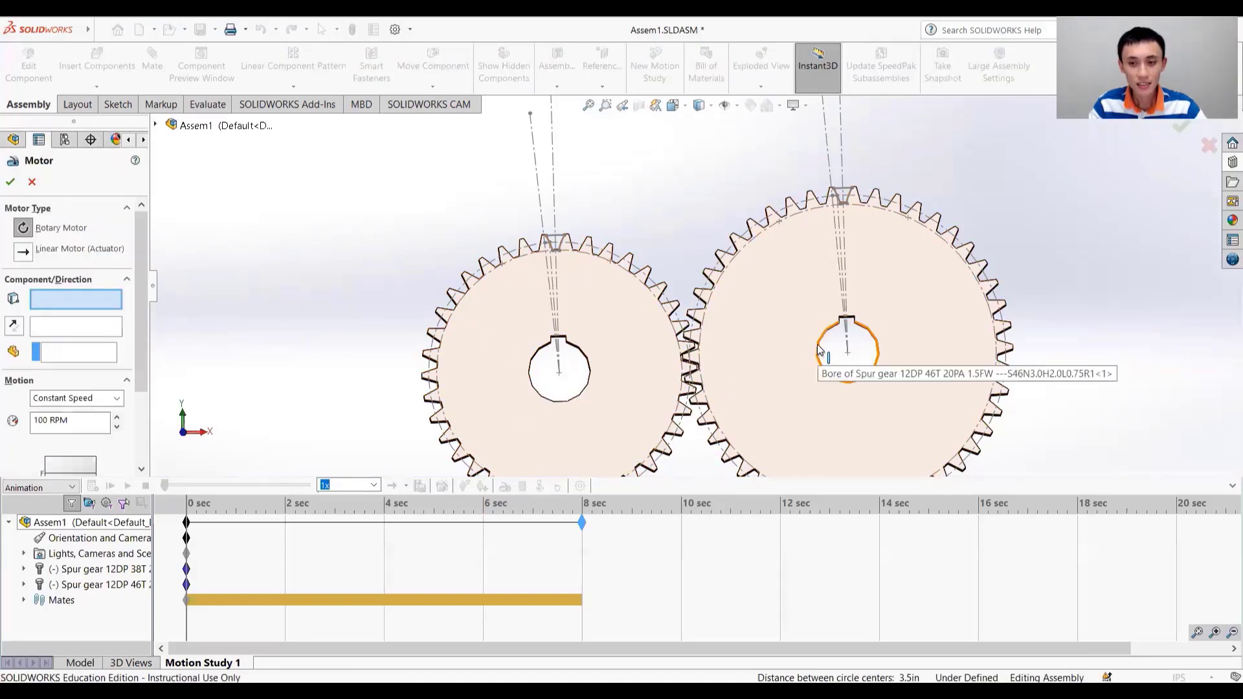
left_click(876, 336)
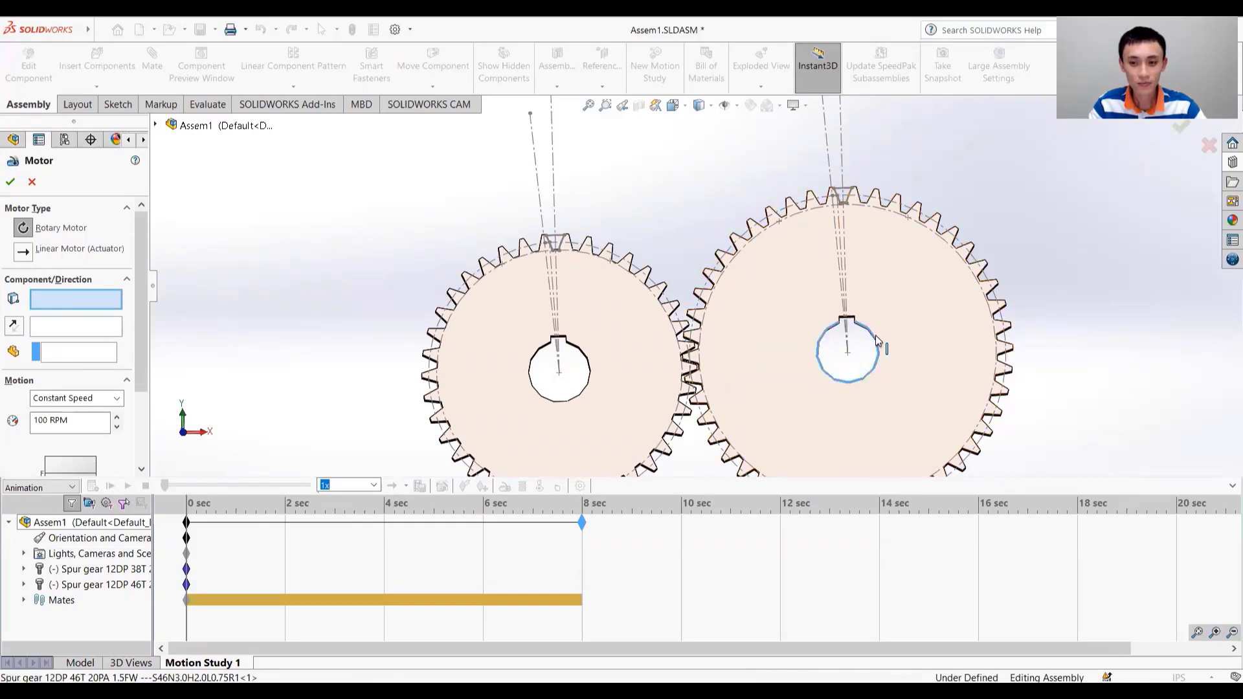
double_click(46, 421)
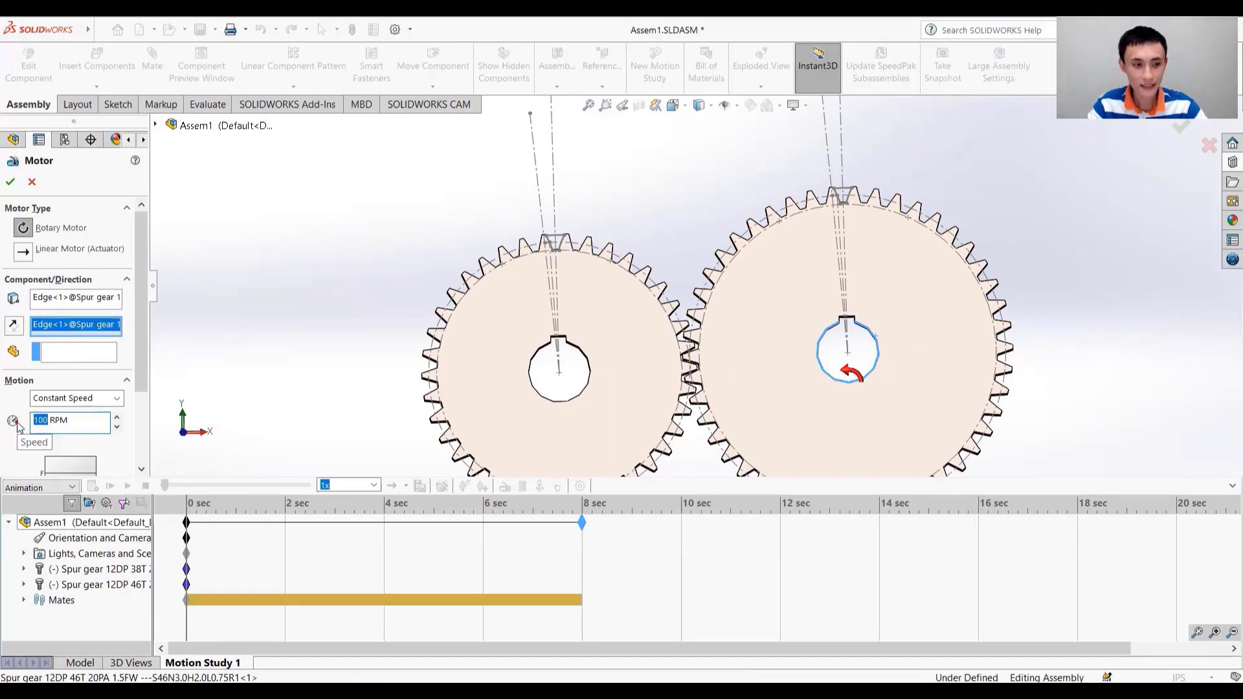
type("6")
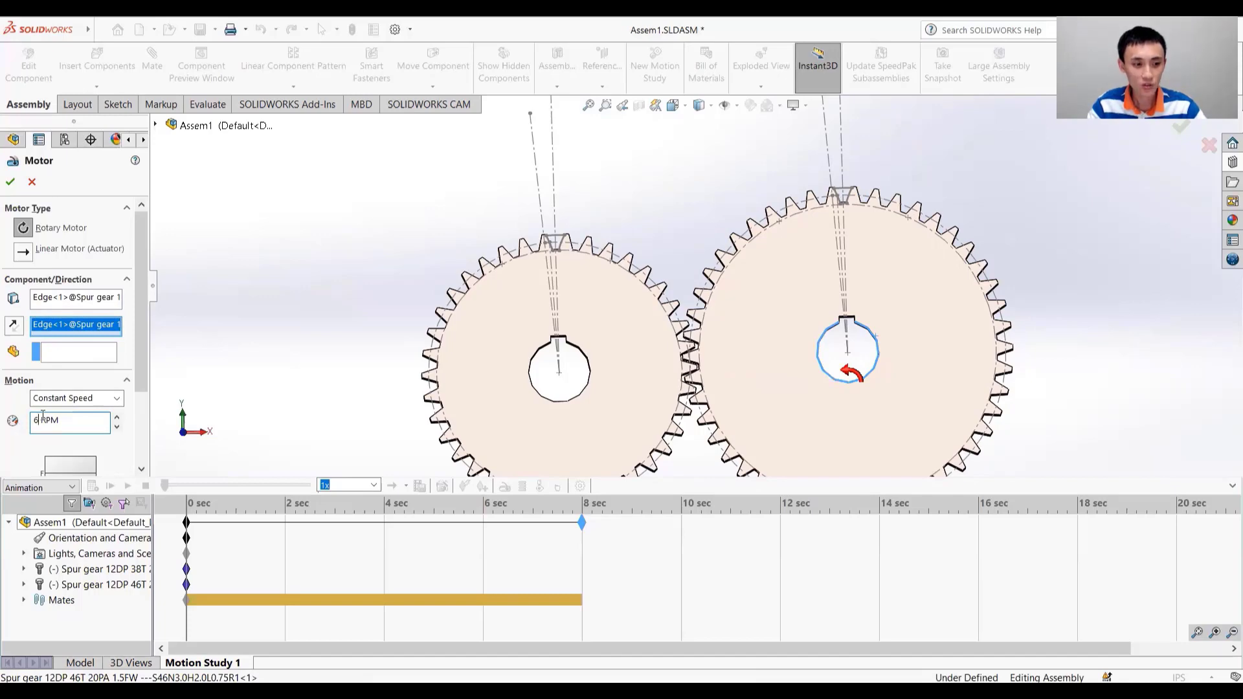
left_click(16, 455)
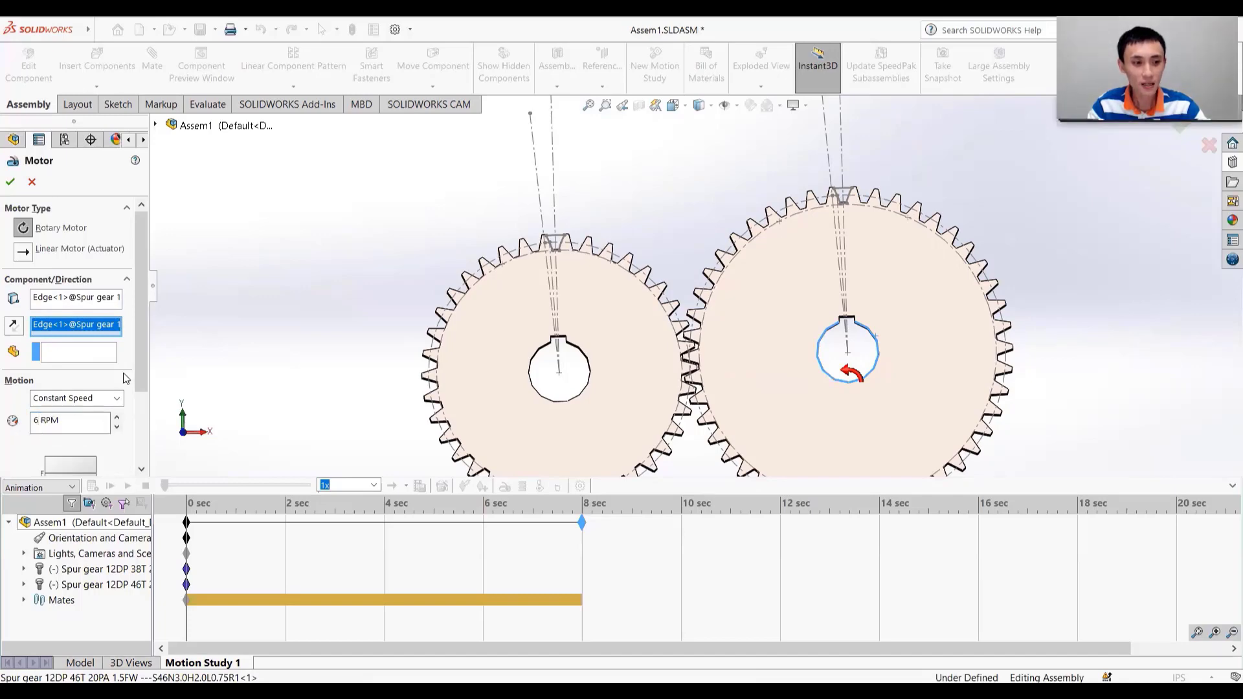
left_click_drag(142, 372, 145, 323)
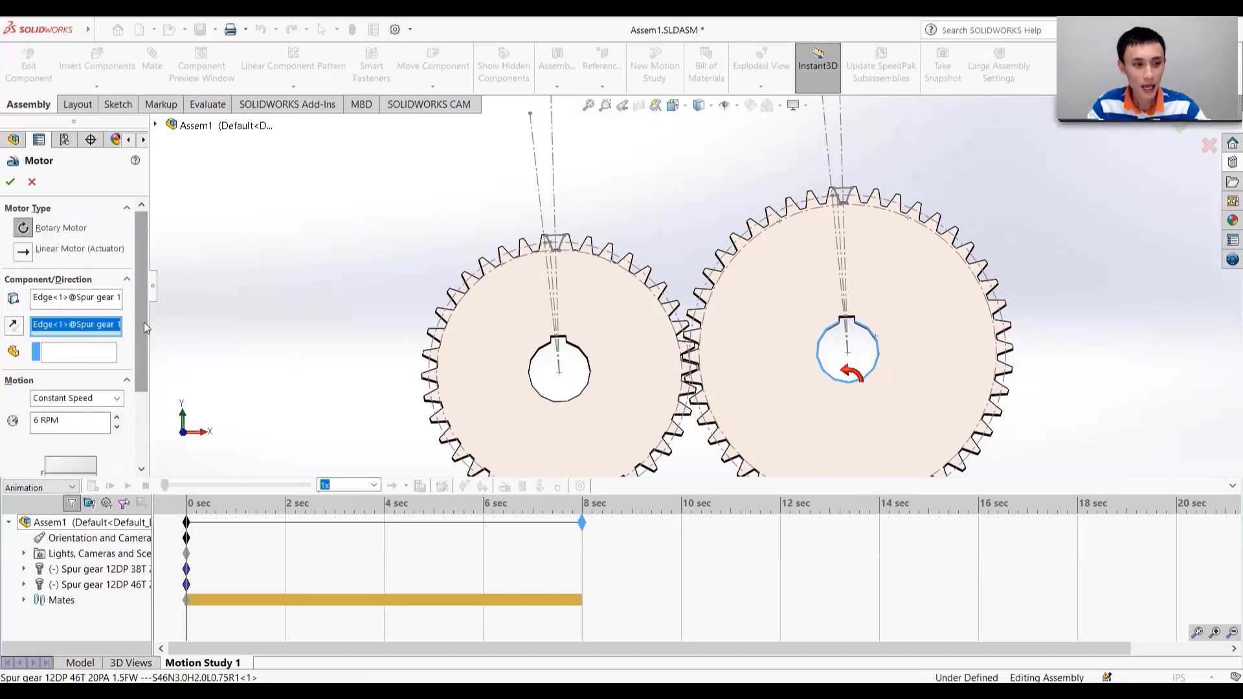
left_click(10, 182)
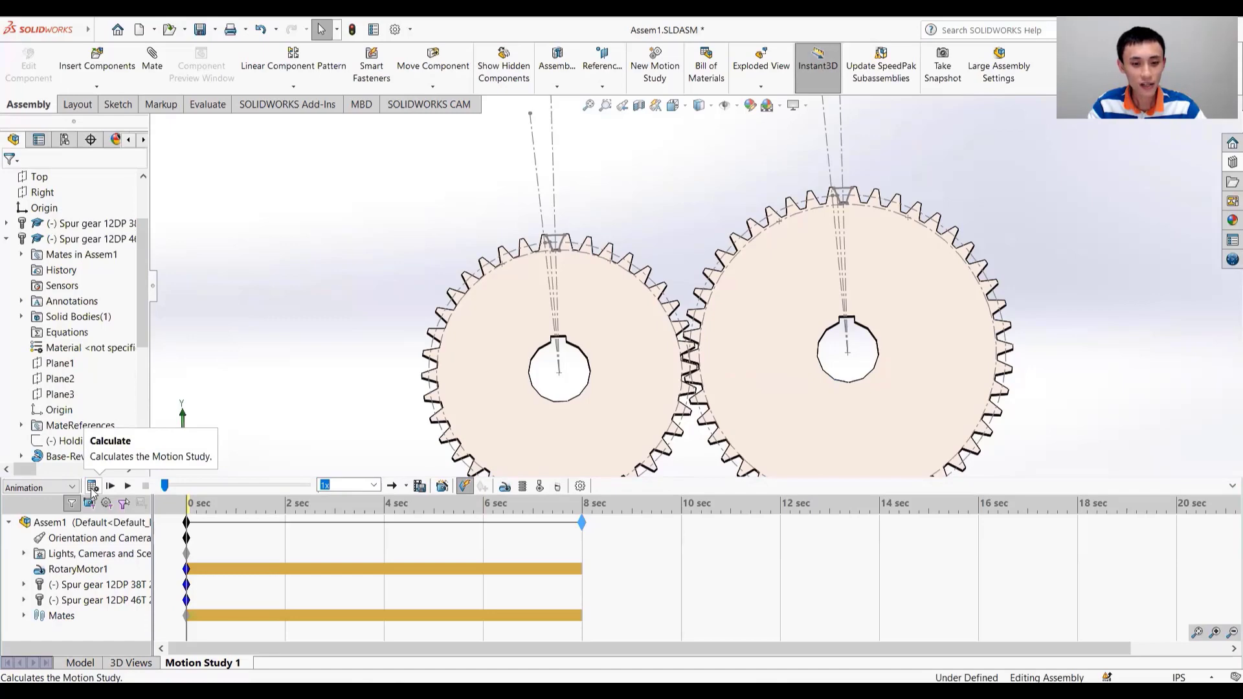
left_click(92, 488)
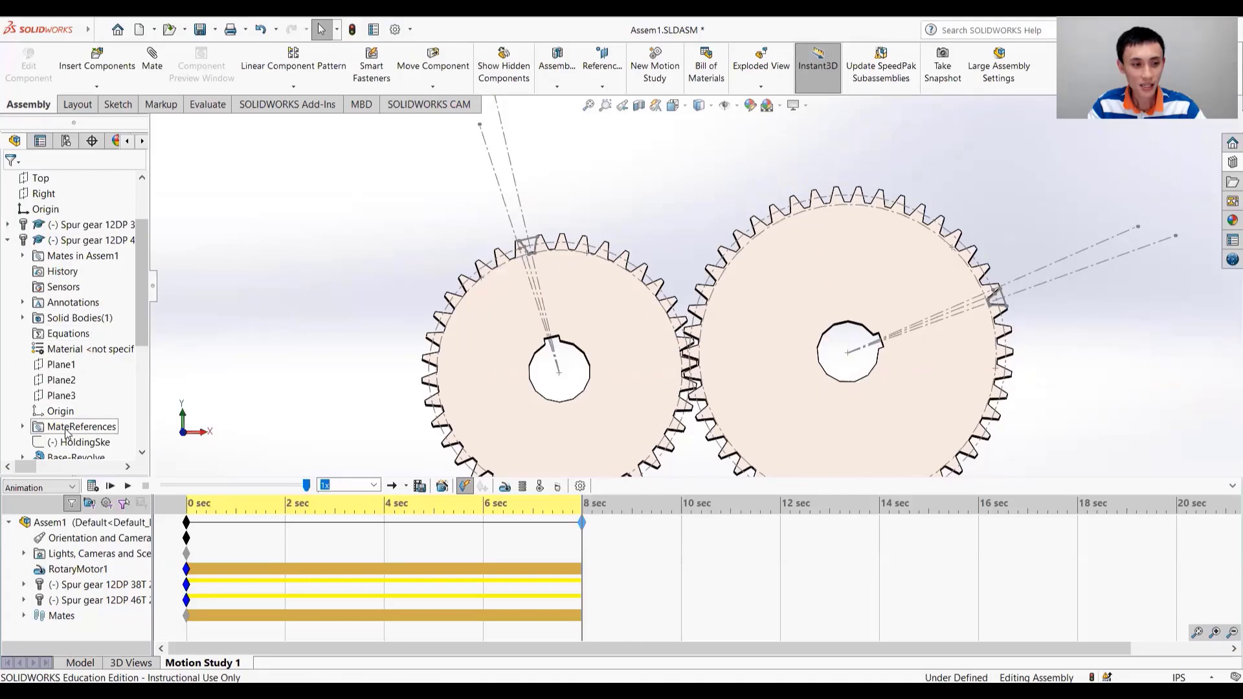
Step: Hide the TooCutSke sketches under ToothCut in both the 46-tooth and 38-tooth gears
left_click_drag(143, 319, 137, 373)
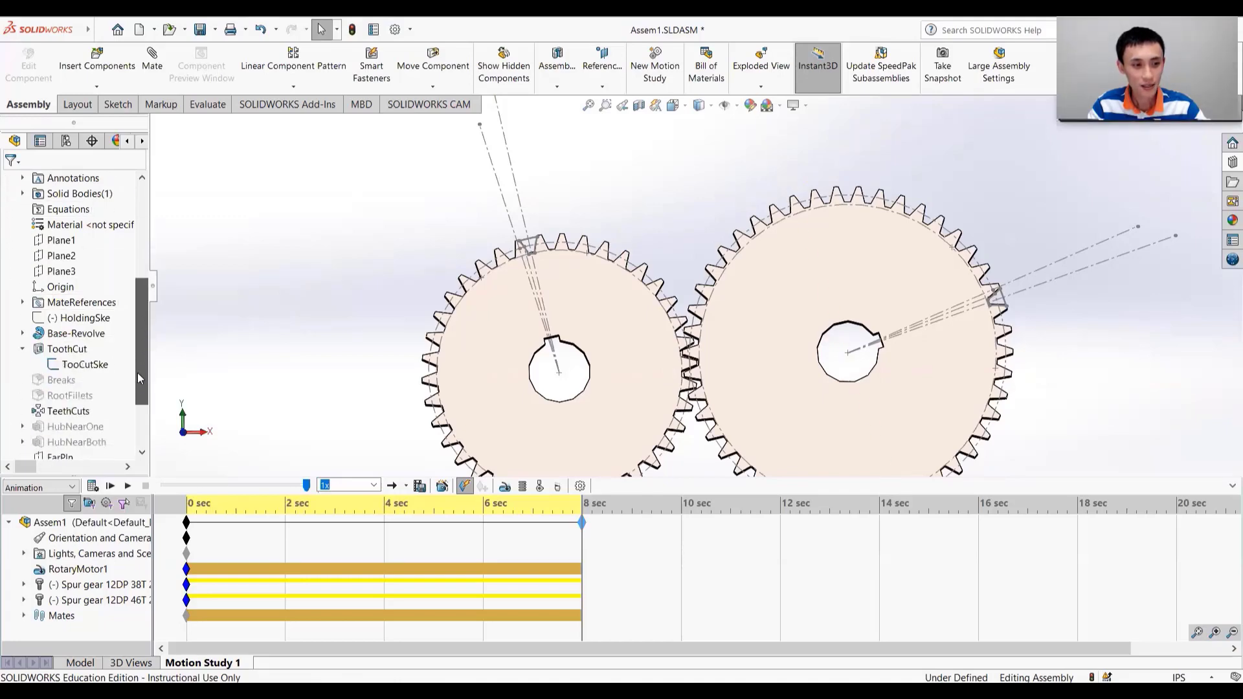
left_click(88, 366)
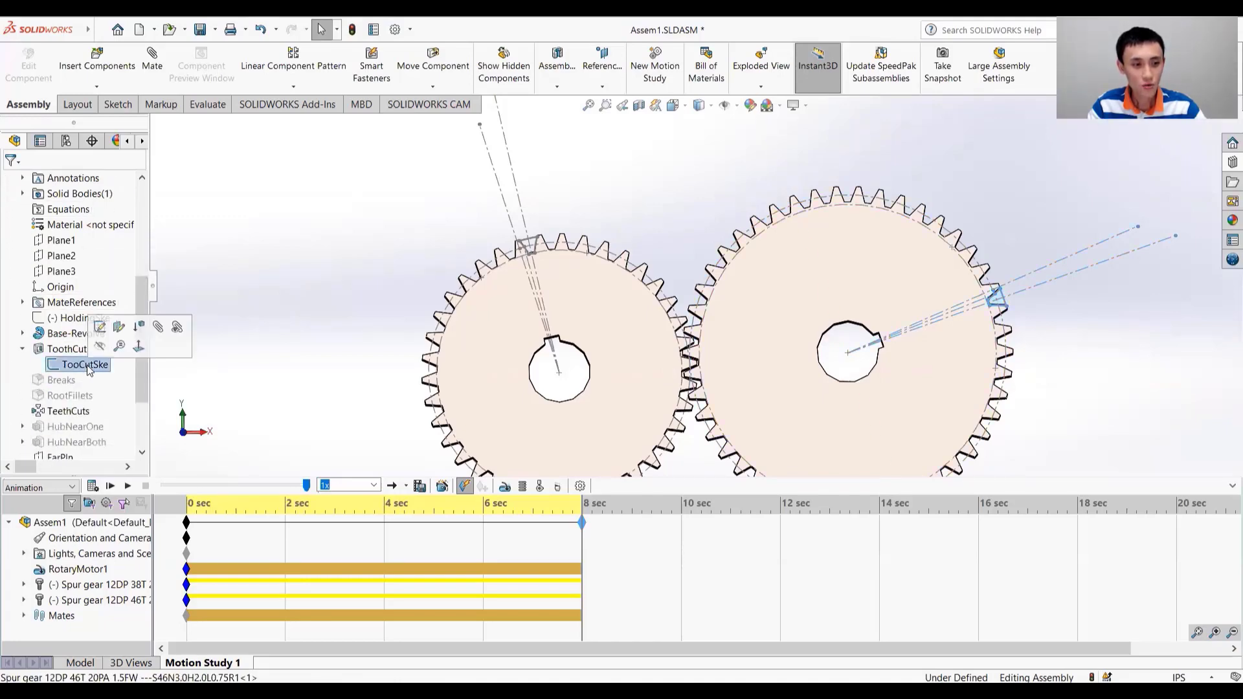
left_click(104, 351)
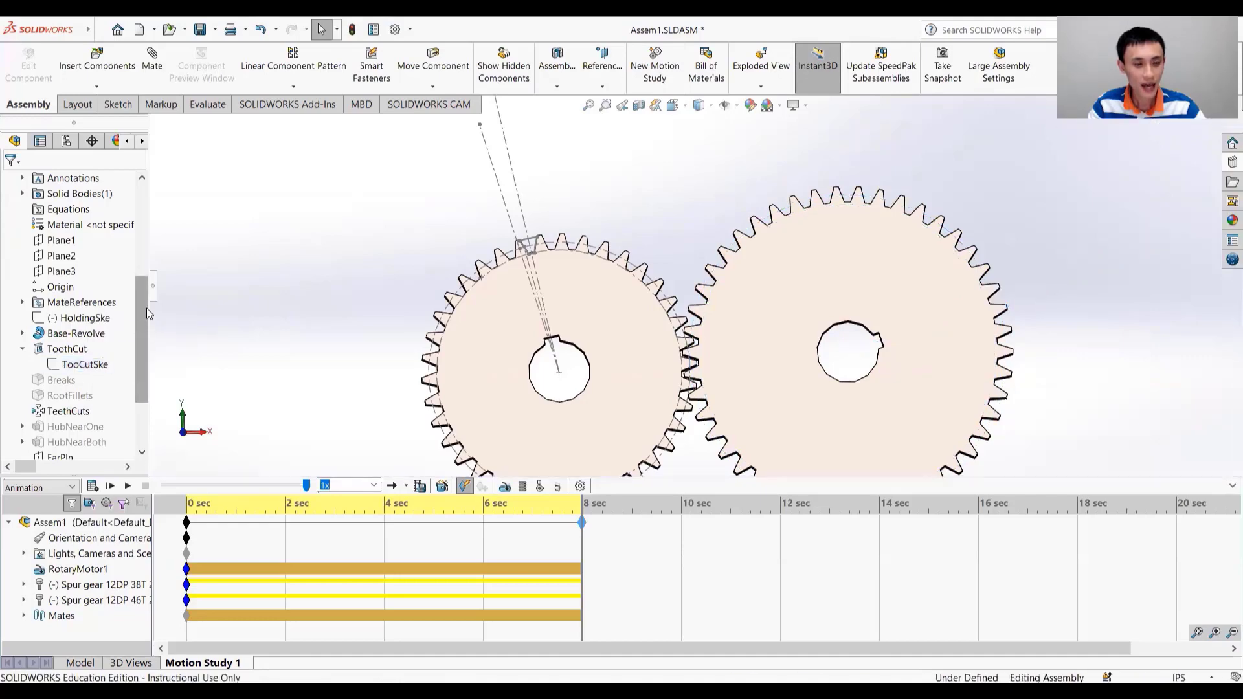
left_click_drag(146, 308, 147, 221)
left_click(9, 303)
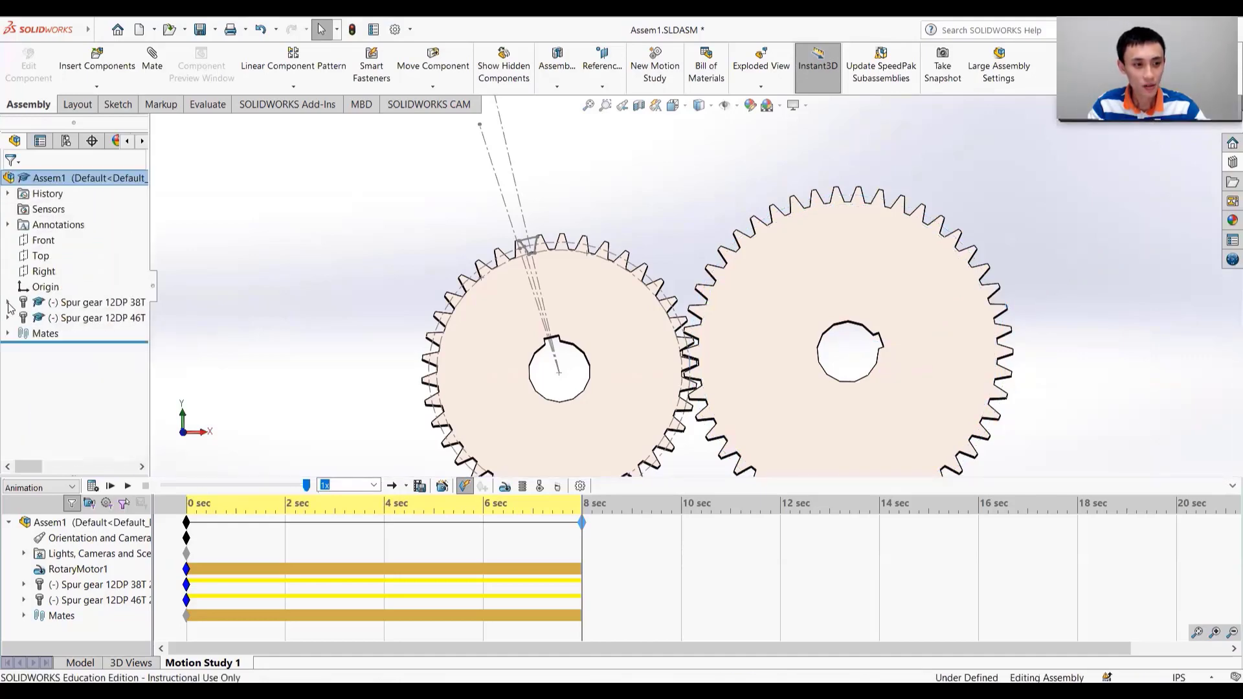
left_click(9, 302)
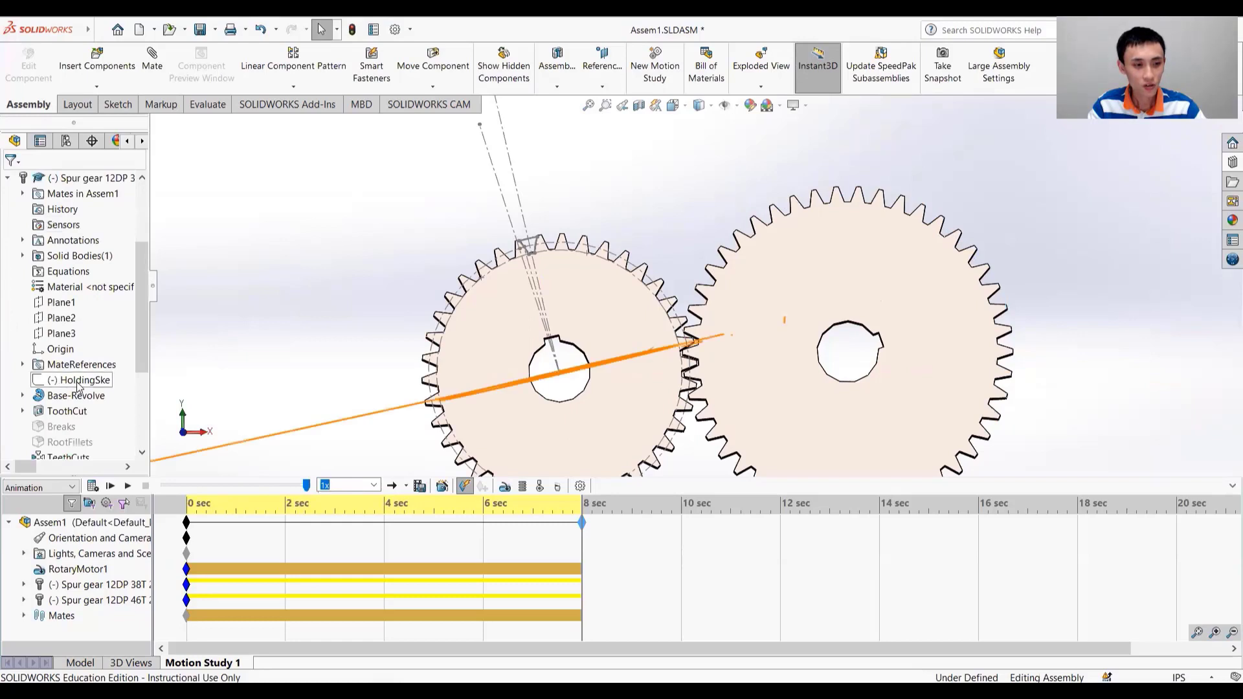
left_click(23, 412)
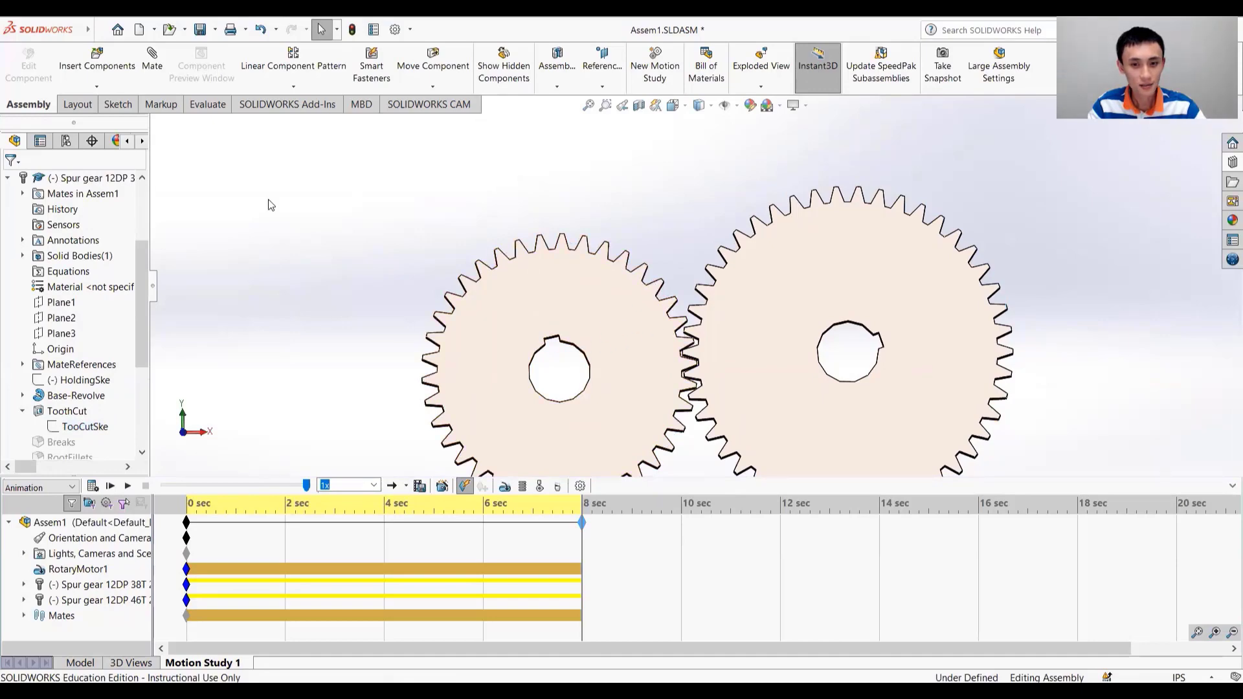
Step: Play back the gear animation and export it as the MP4 video Assem1.mp4 in the Gear Mesh folder
left_click(127, 487)
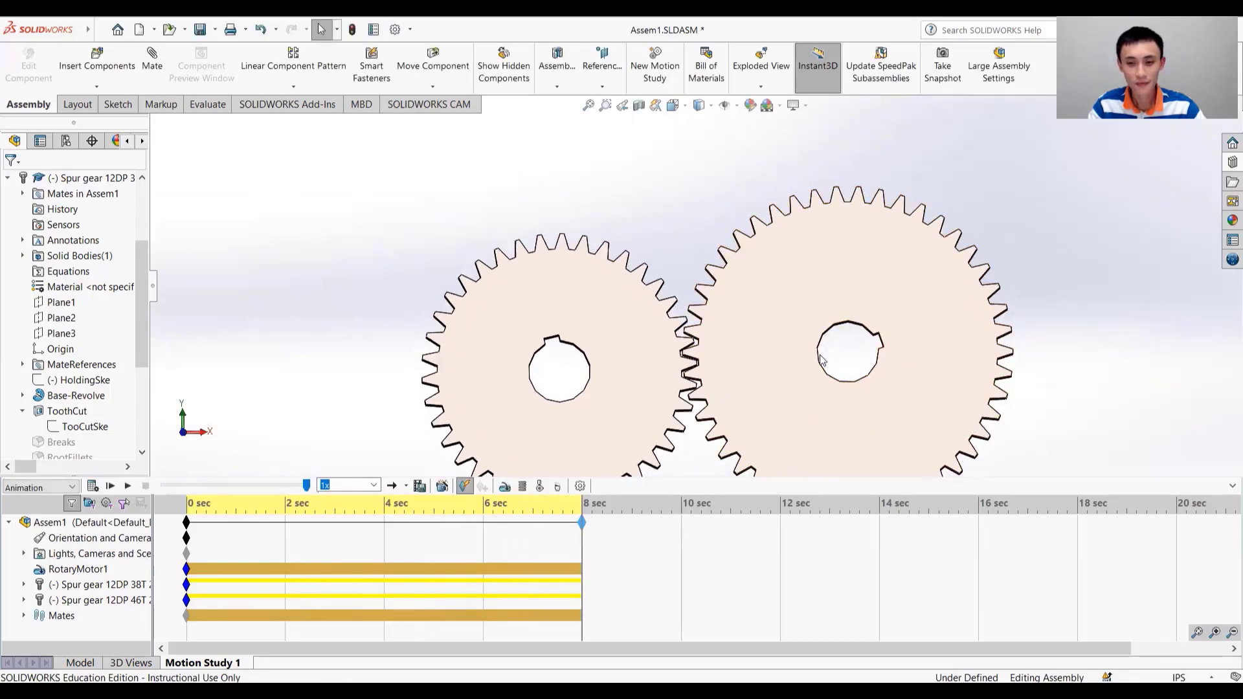
left_click(420, 487)
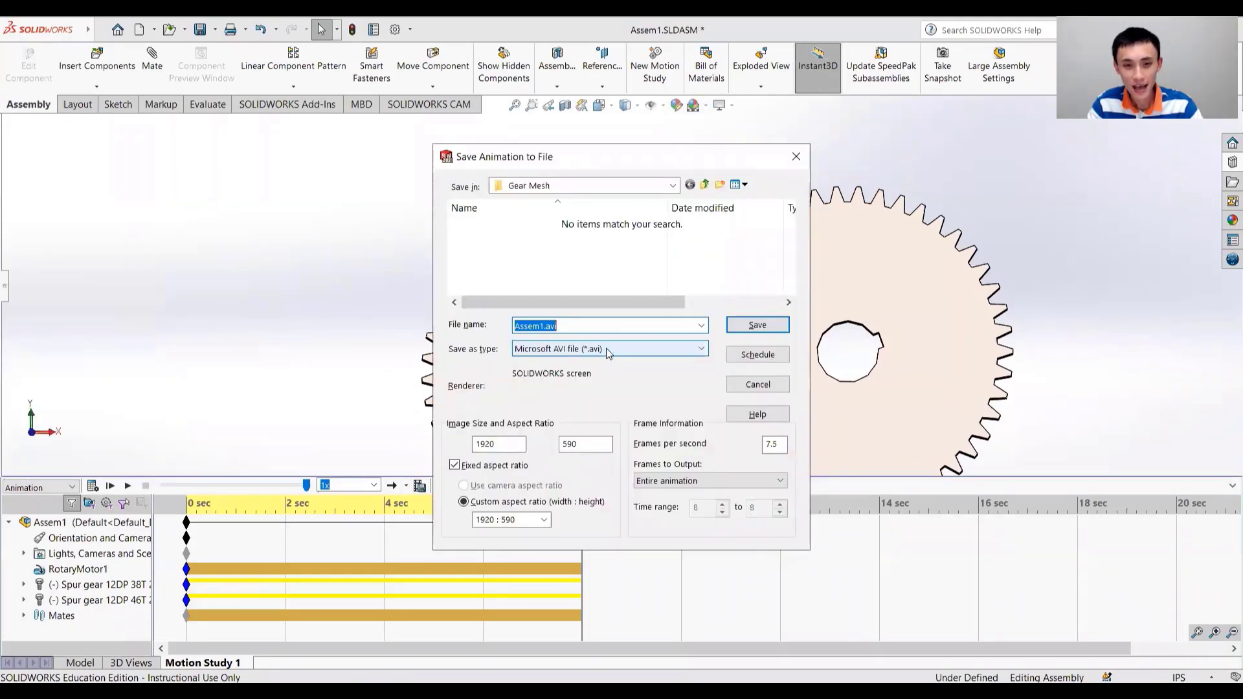
left_click(609, 350)
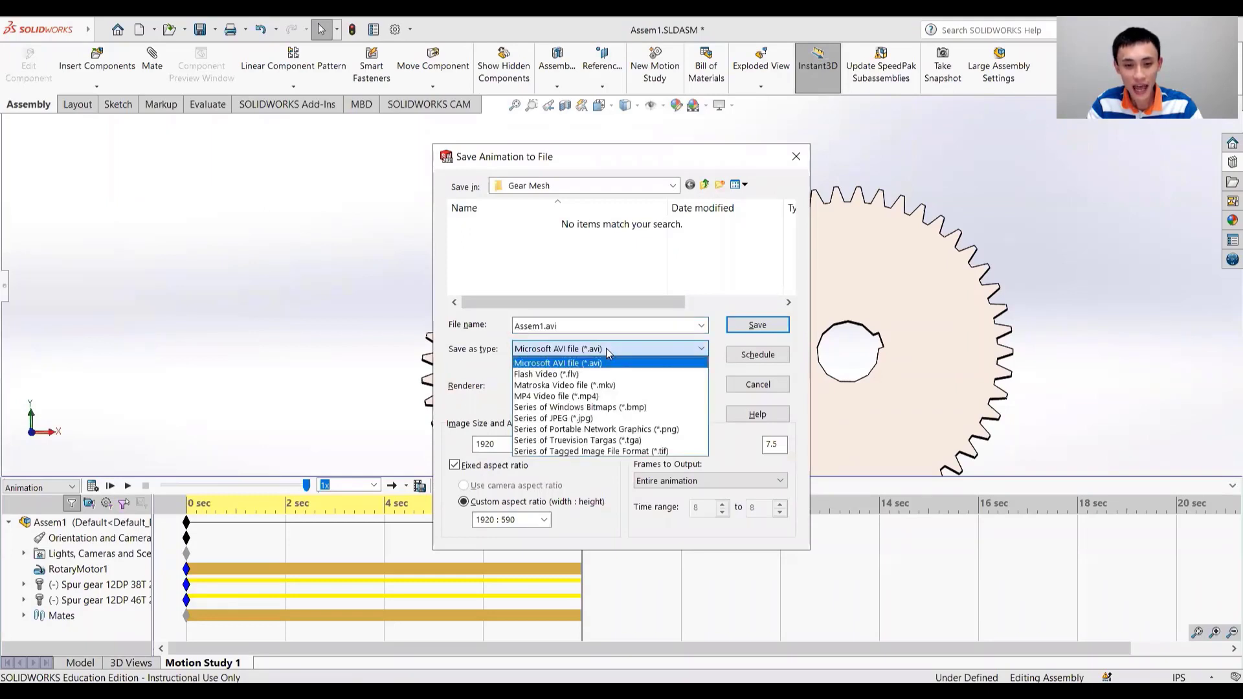
left_click(604, 396)
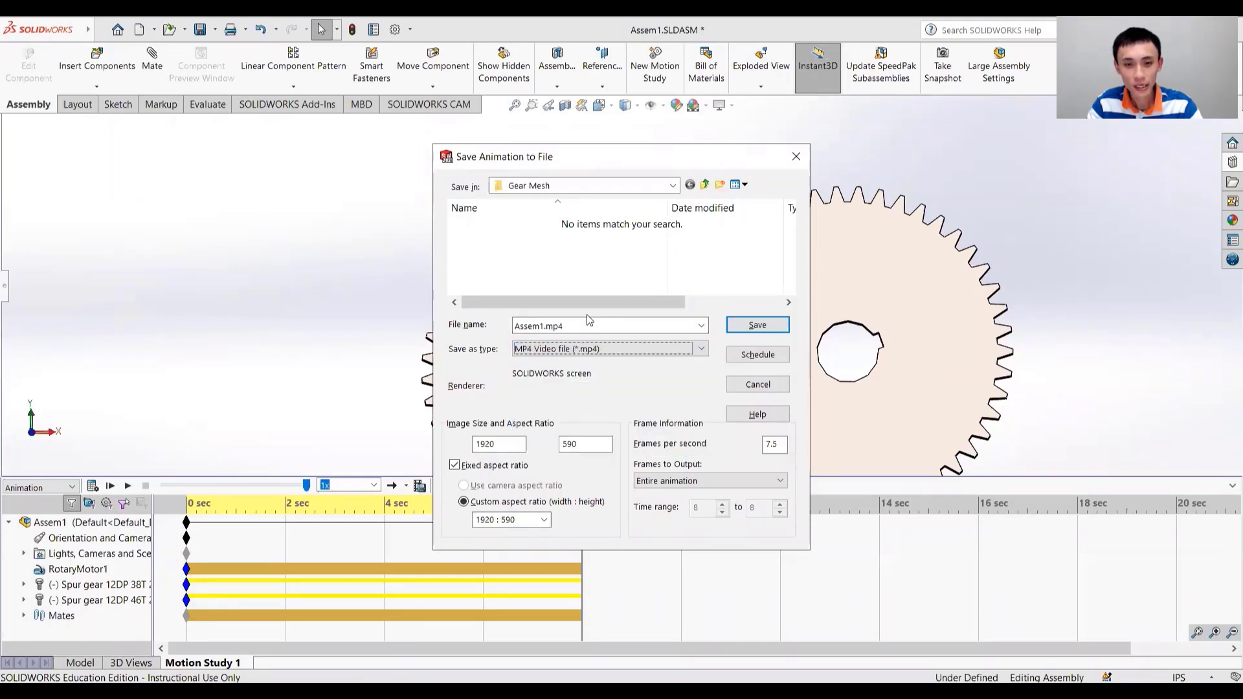
left_click(757, 324)
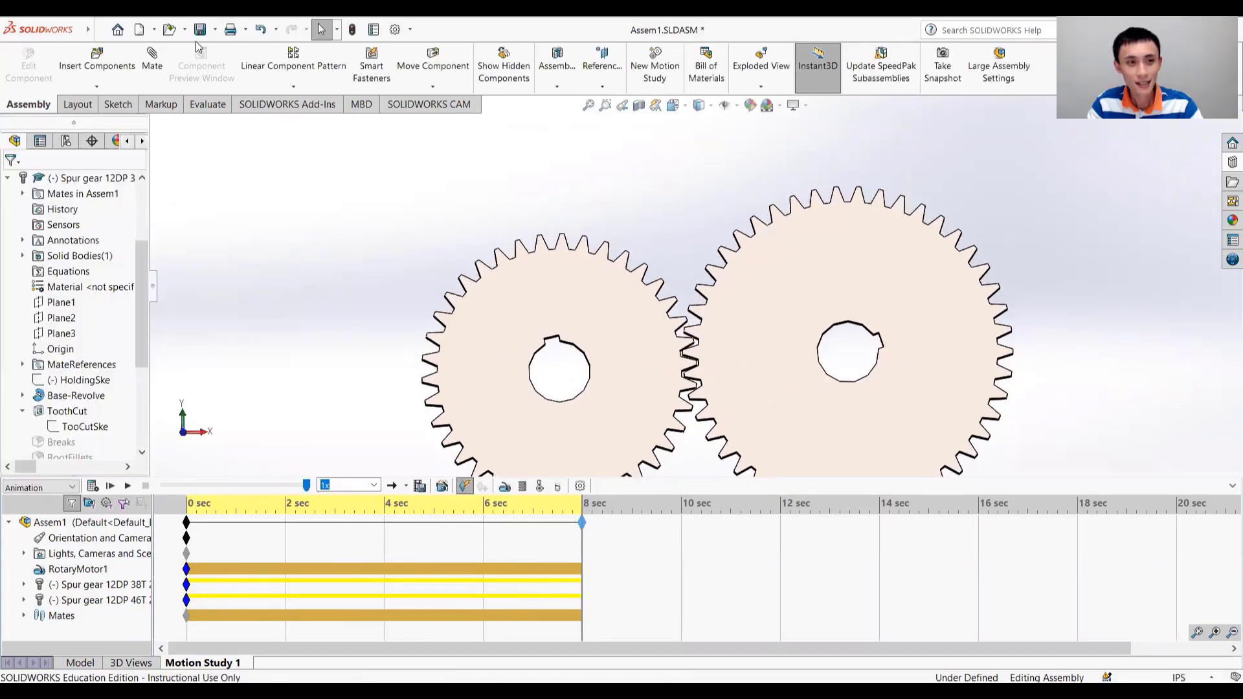
Step: Save the assembly together with both modified spur gear parts
left_click(200, 33)
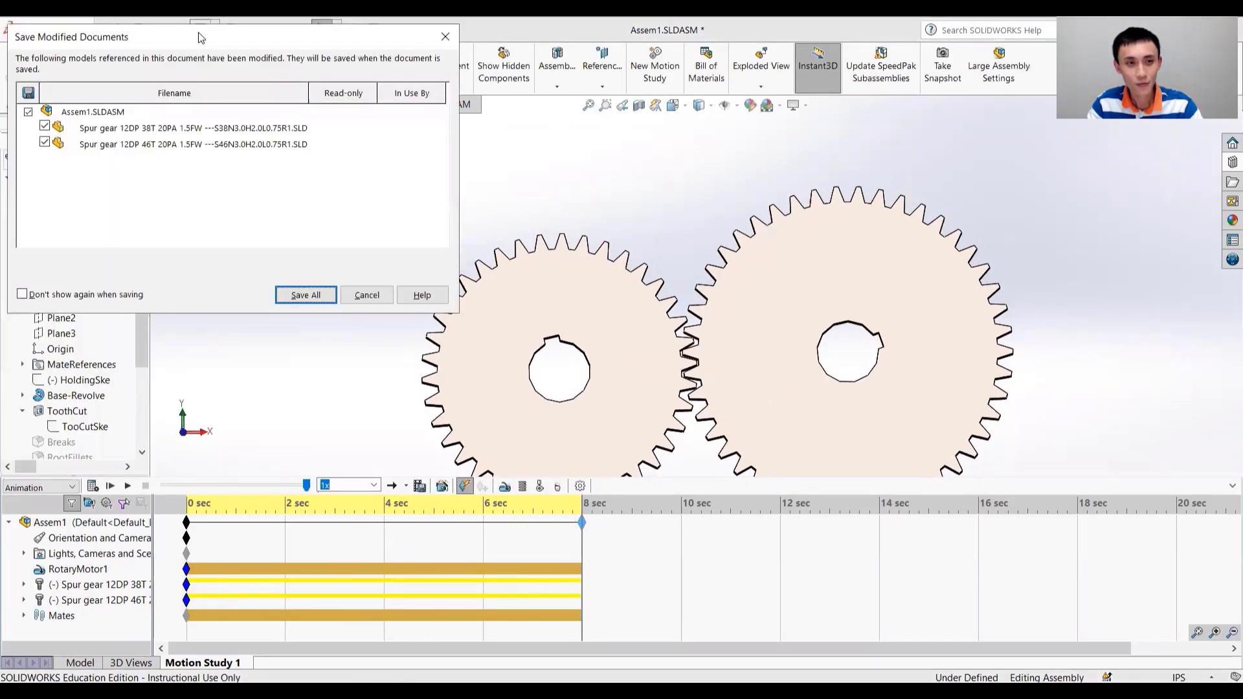
left_click(306, 296)
left_click(521, 291)
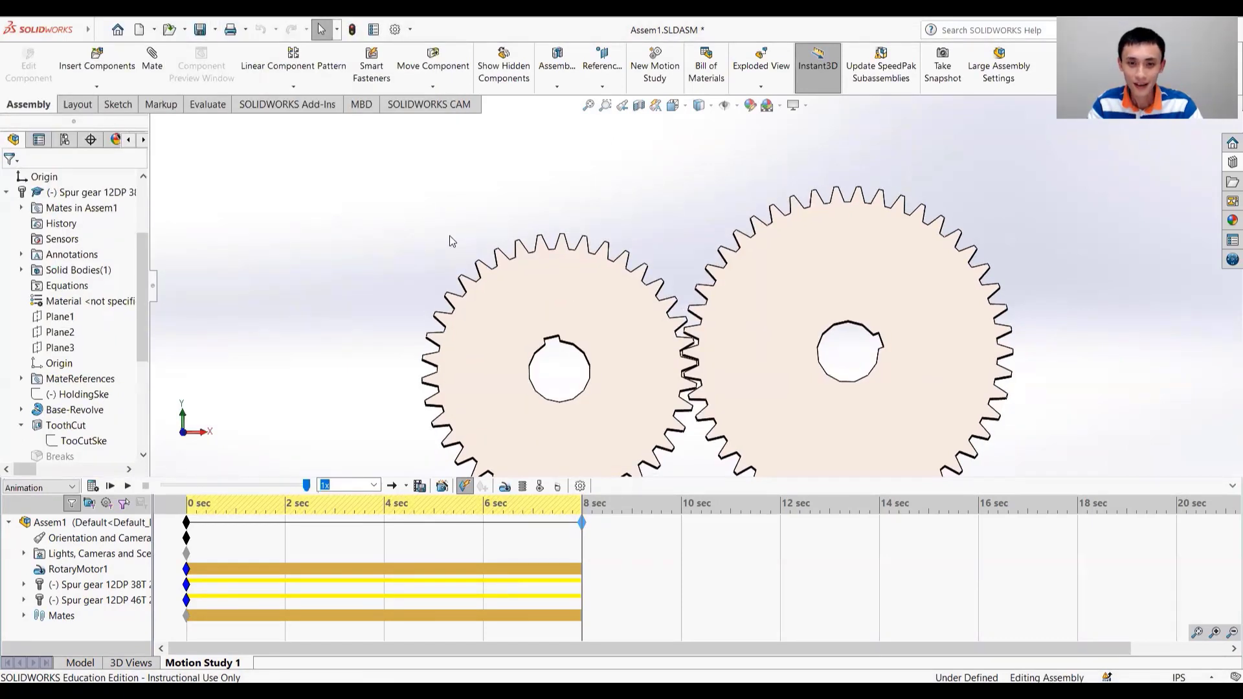